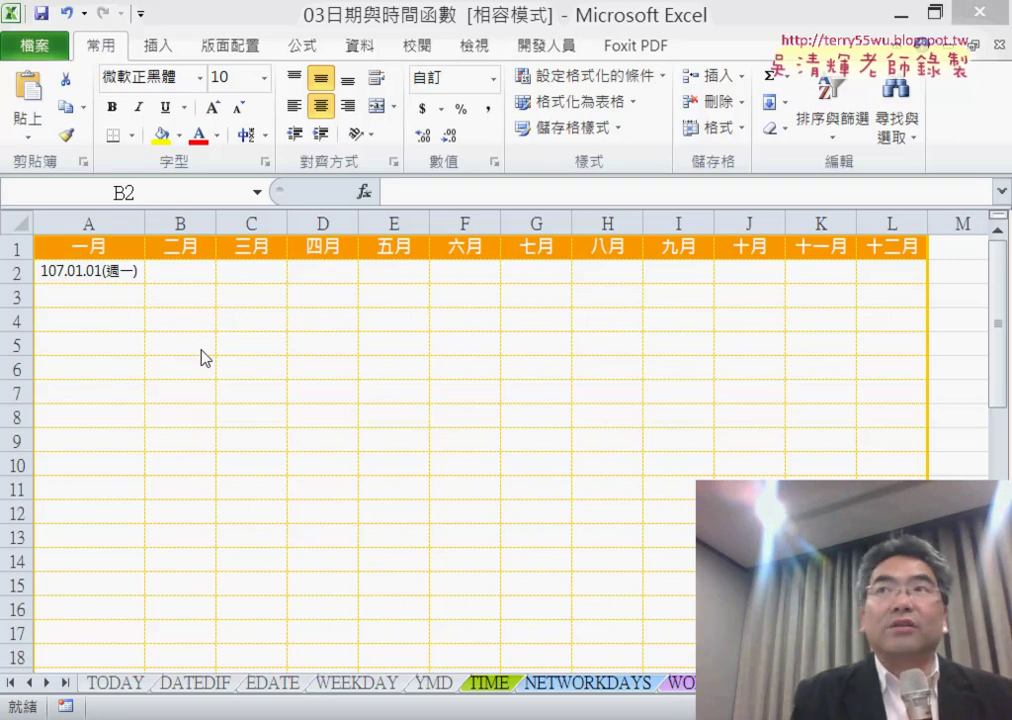
Check the January start date in A2, then select the empty February cell B2.
{"action": "left_click", "coordinate": [166, 277]}
{"action": "left_click", "coordinate": [108, 270]}
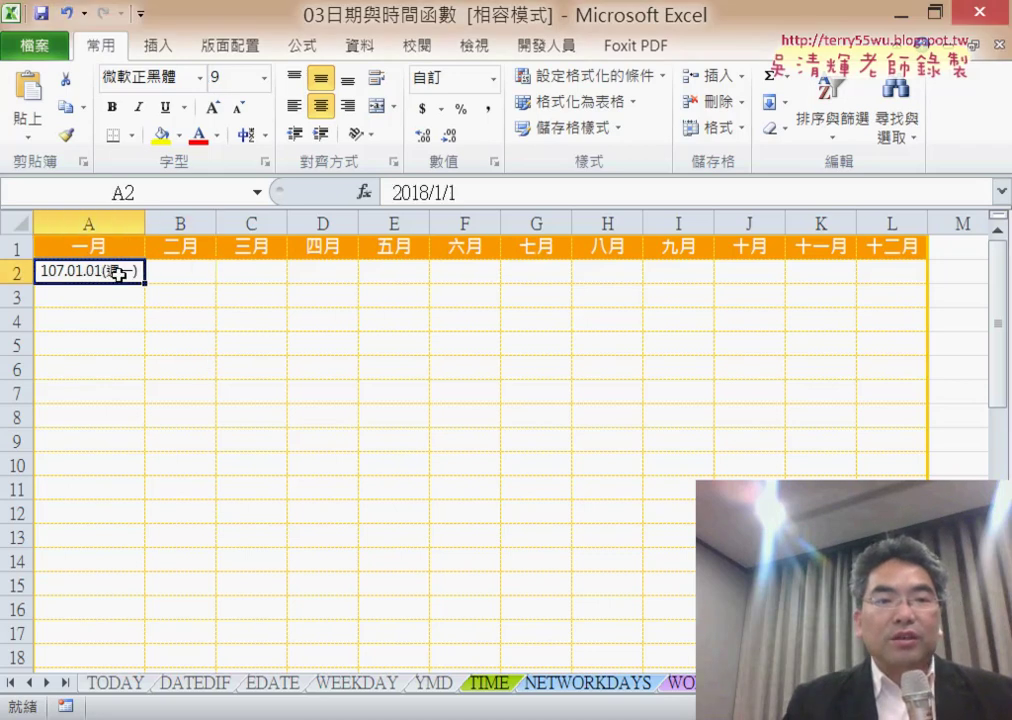
{"action": "left_click", "coordinate": [174, 274]}
{"action": "left_click", "coordinate": [103, 276]}
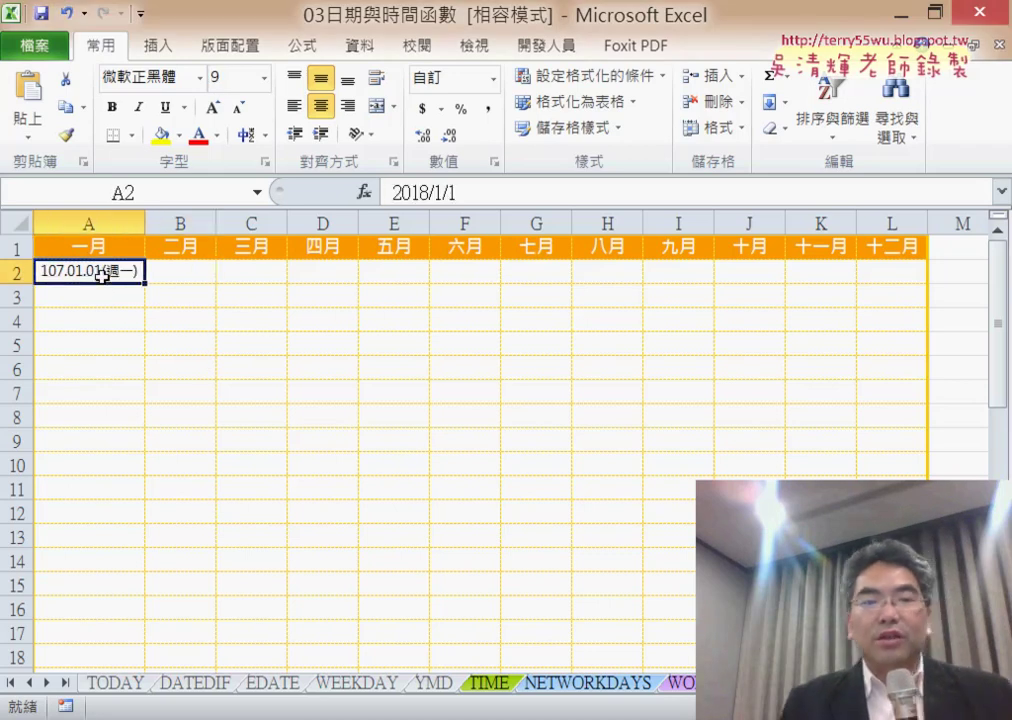
{"action": "left_click", "coordinate": [192, 268]}
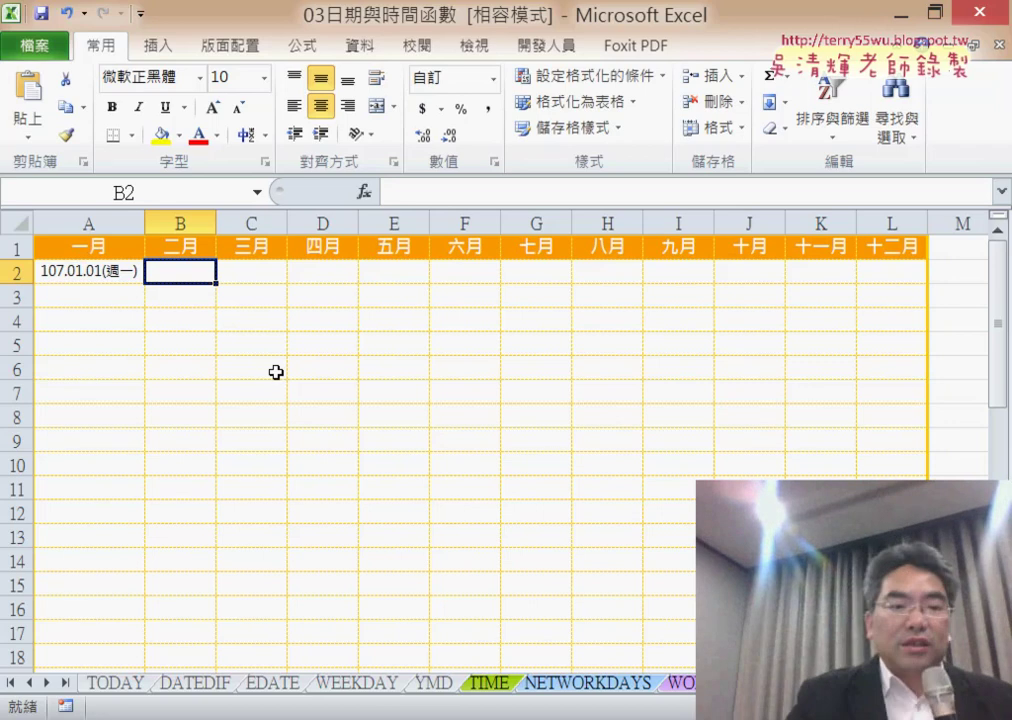
{"action": "left_click", "coordinate": [262, 684]}
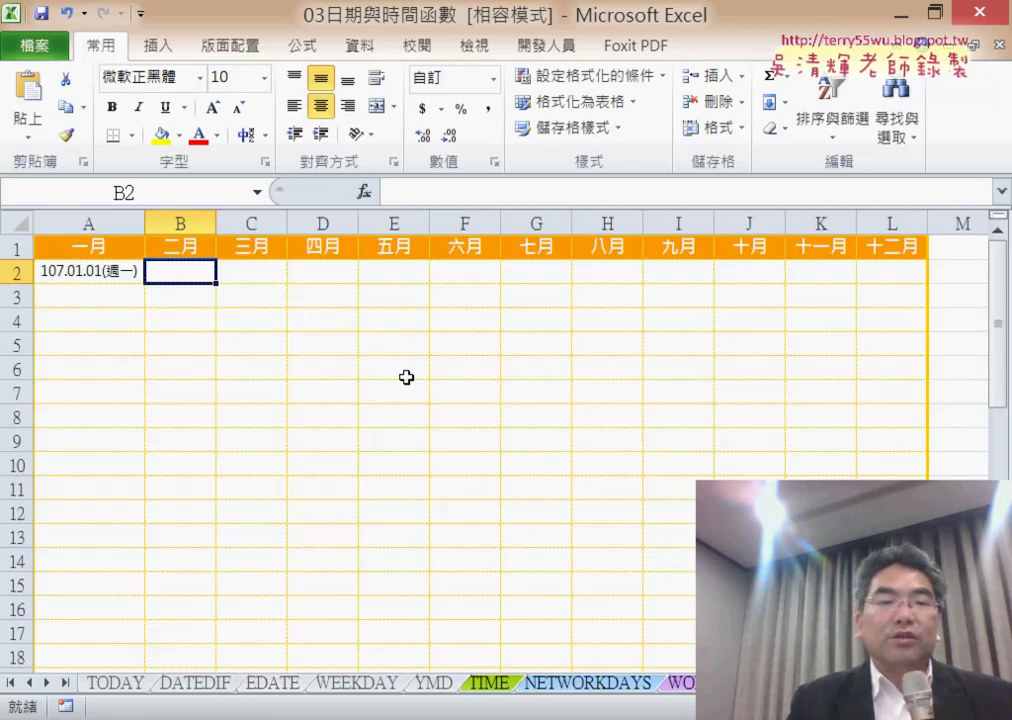
Insert =EDATE(A2,1) in B2 so it shows 107.02.01(週四).
{"action": "left_click", "coordinate": [365, 194]}
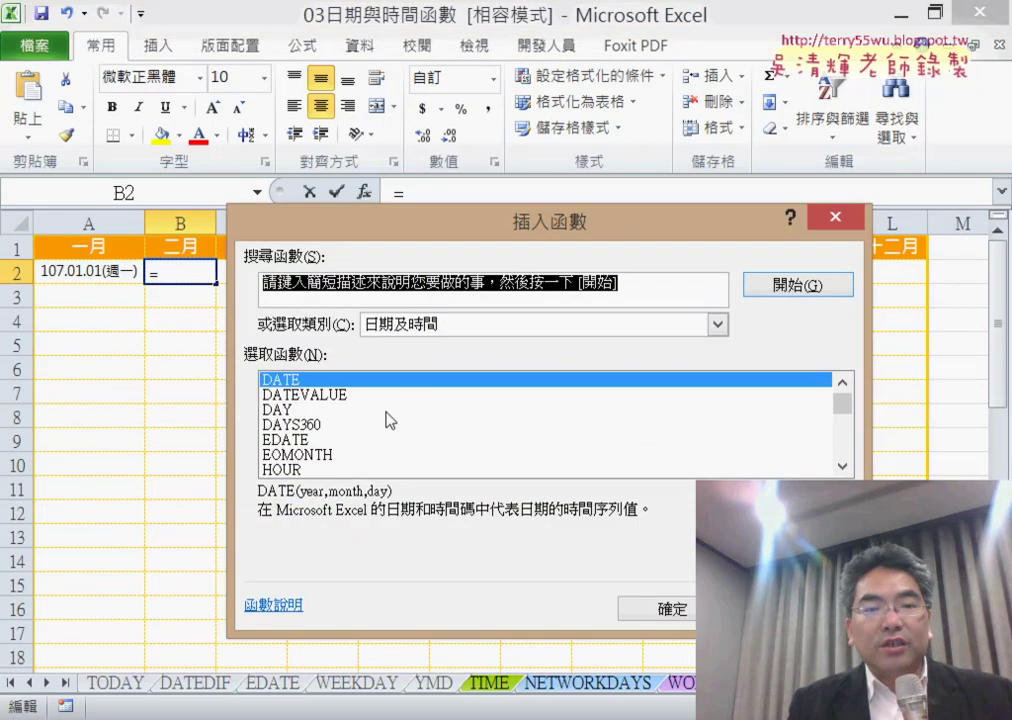
{"action": "double_click", "coordinate": [354, 441]}
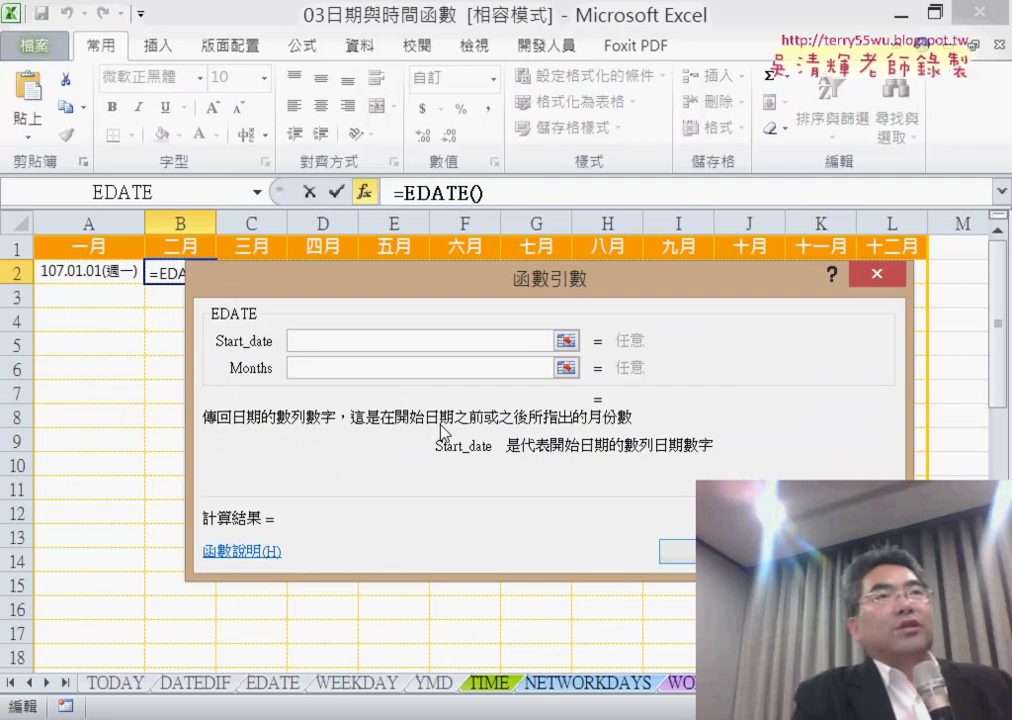
{"action": "left_click", "coordinate": [118, 273]}
{"action": "left_click", "coordinate": [296, 368]}
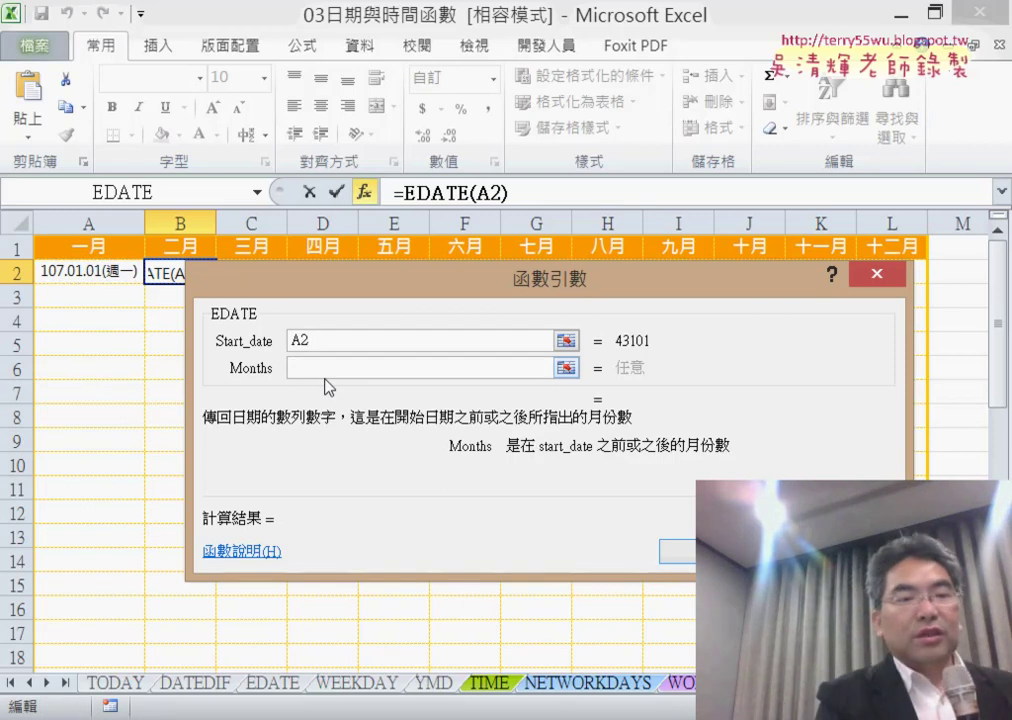
{"action": "type", "text": "1"}
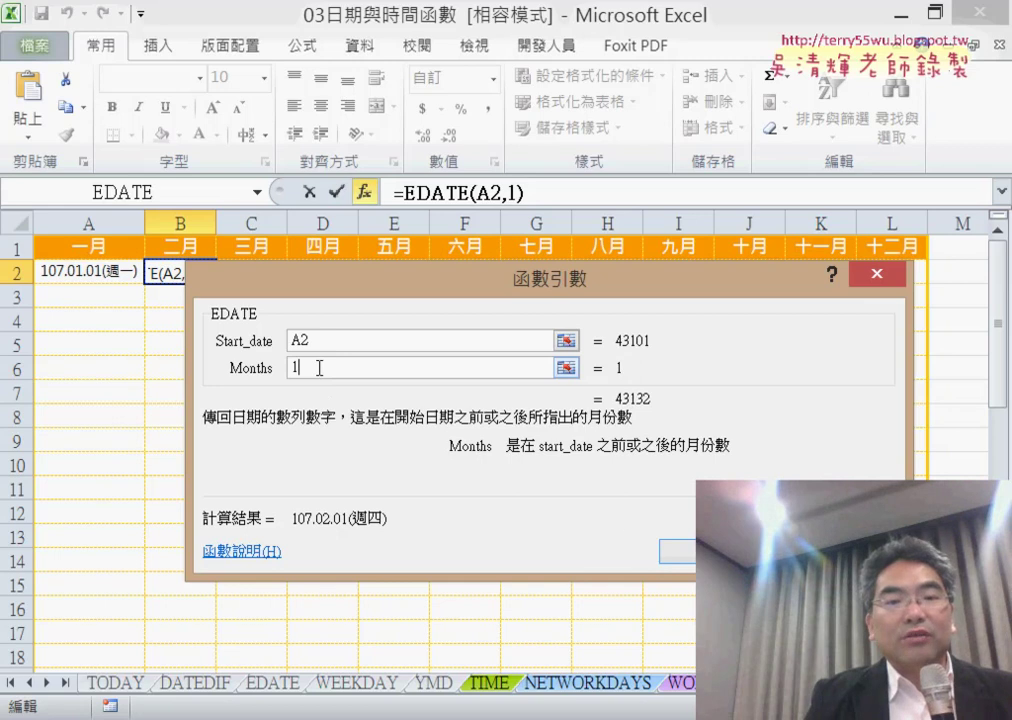
{"action": "left_click", "coordinate": [690, 552]}
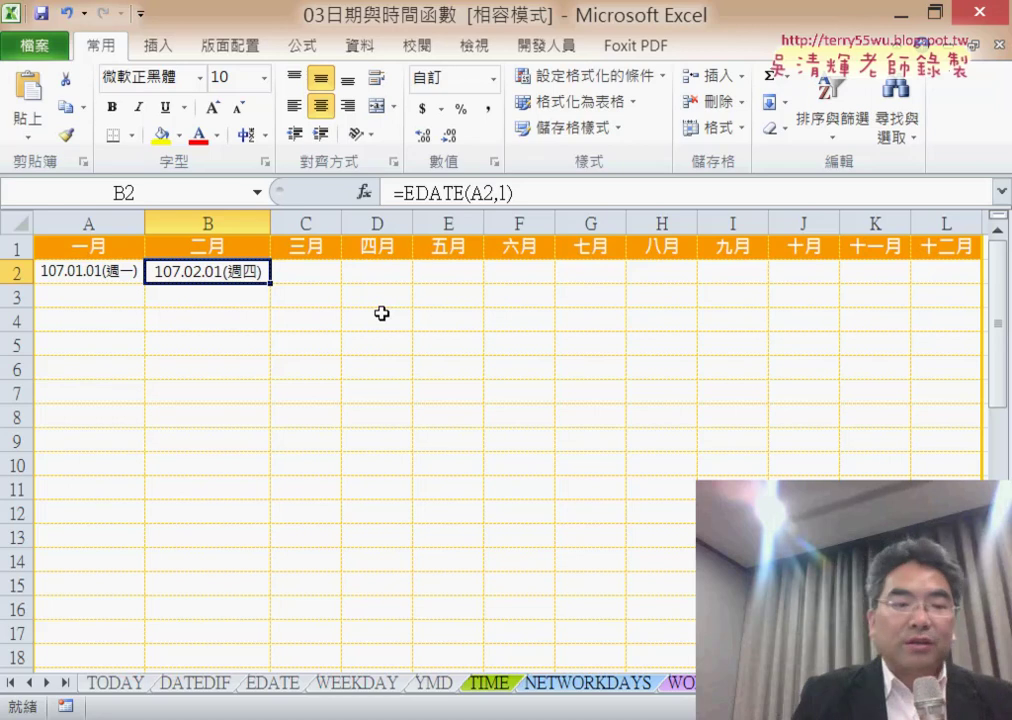
{"action": "left_click", "coordinate": [476, 206]}
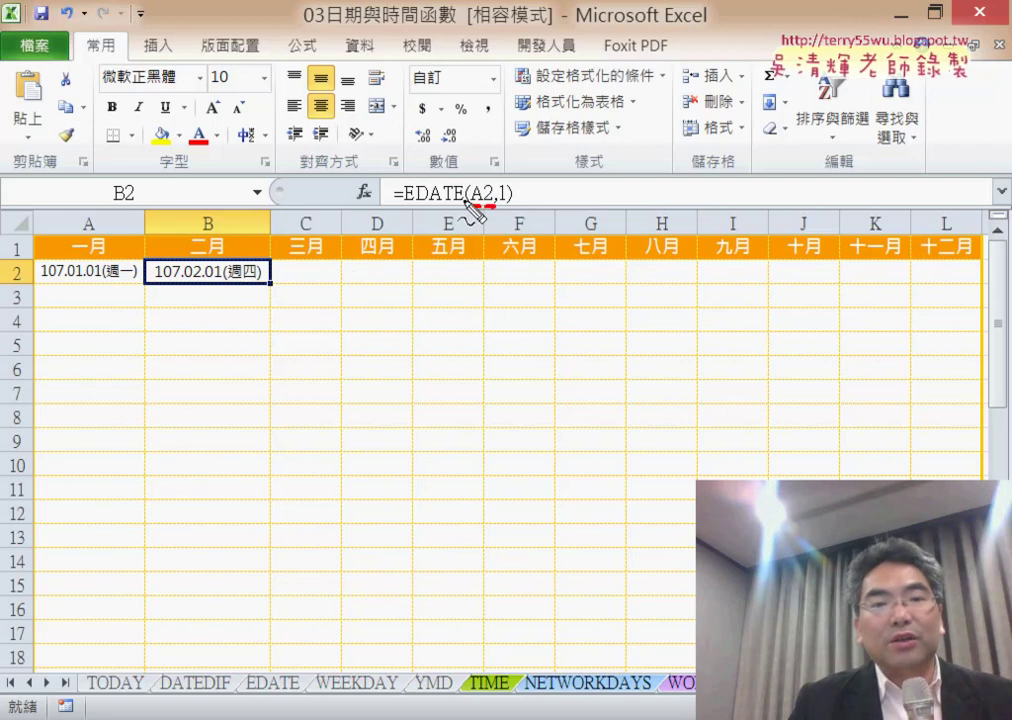
{"action": "left_click_drag", "start_coordinate": [322, 212], "coordinate": [238, 212]}
{"action": "mouse_move", "coordinate": [240, 263]}
{"action": "left_mouse_down"}
{"action": "mouse_move", "coordinate": [162, 272]}
{"action": "mouse_move", "coordinate": [260, 290]}
{"action": "left_mouse_up"}
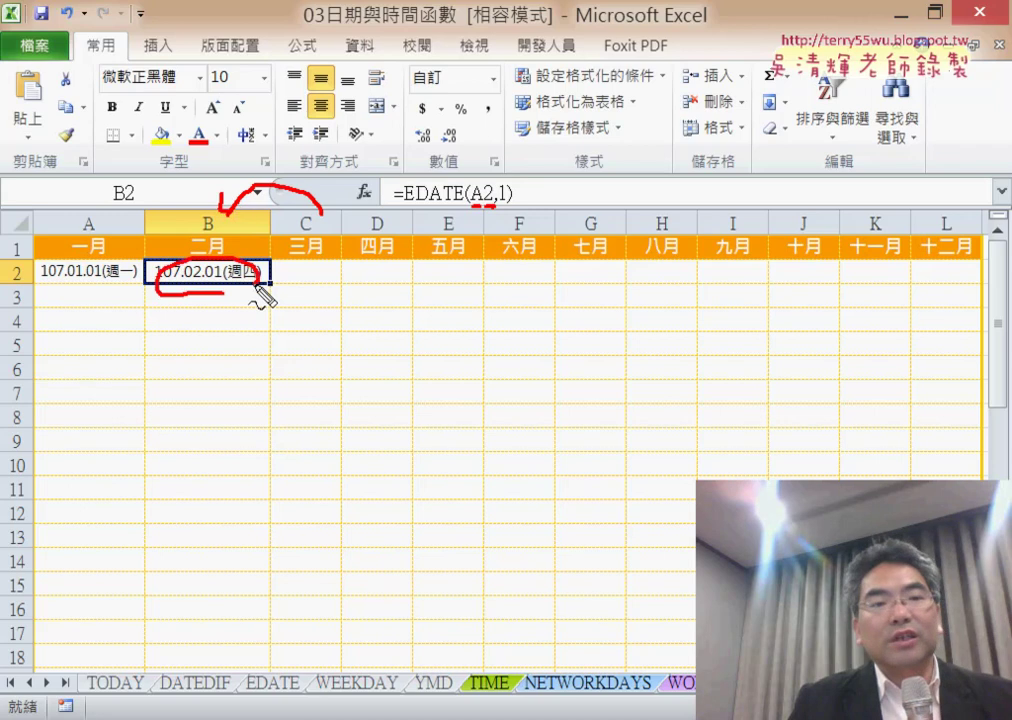
{"action": "left_click_drag", "start_coordinate": [497, 206], "coordinate": [510, 207]}
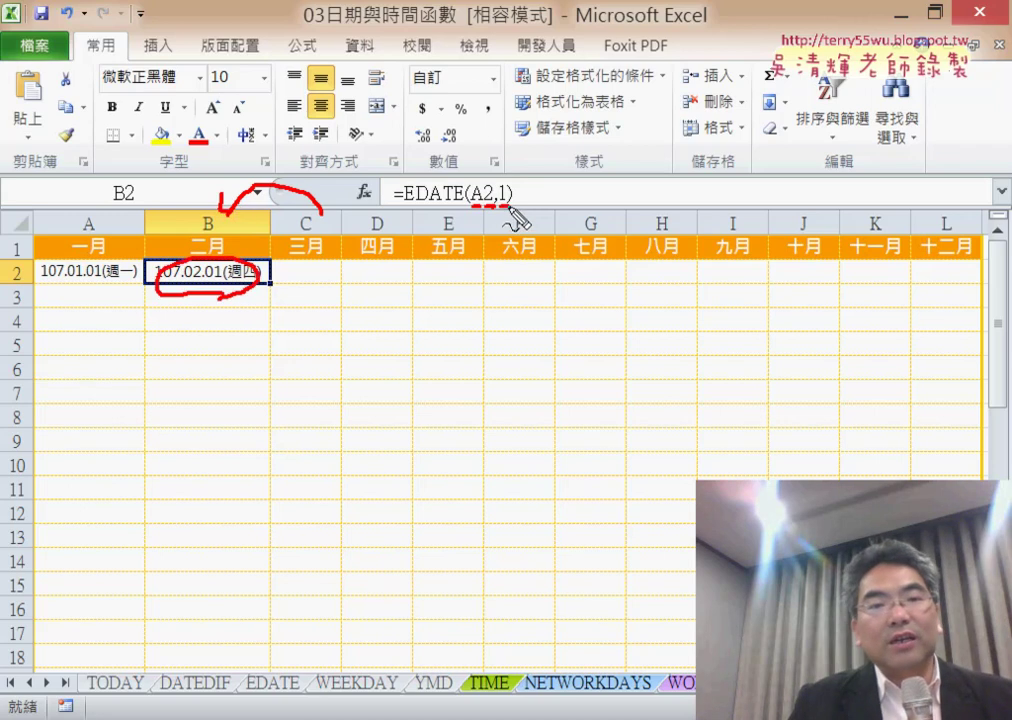
{"action": "mouse_move", "coordinate": [389, 235]}
{"action": "left_mouse_down"}
{"action": "mouse_move", "coordinate": [307, 213]}
{"action": "mouse_move", "coordinate": [322, 236]}
{"action": "left_mouse_up"}
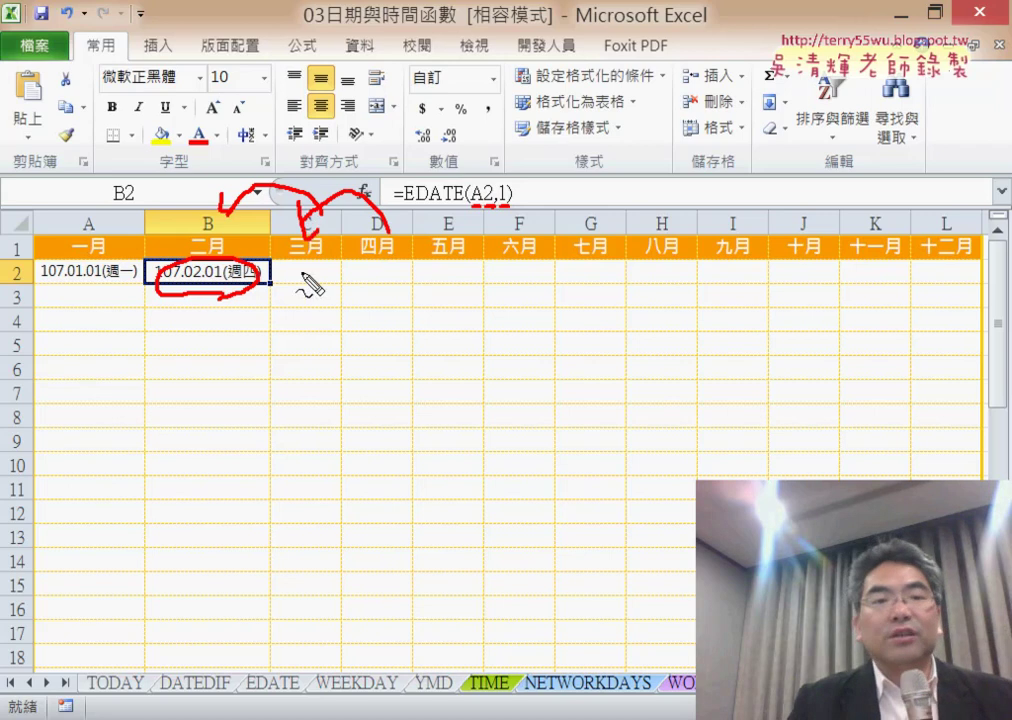
{"action": "key", "text": "Escape"}
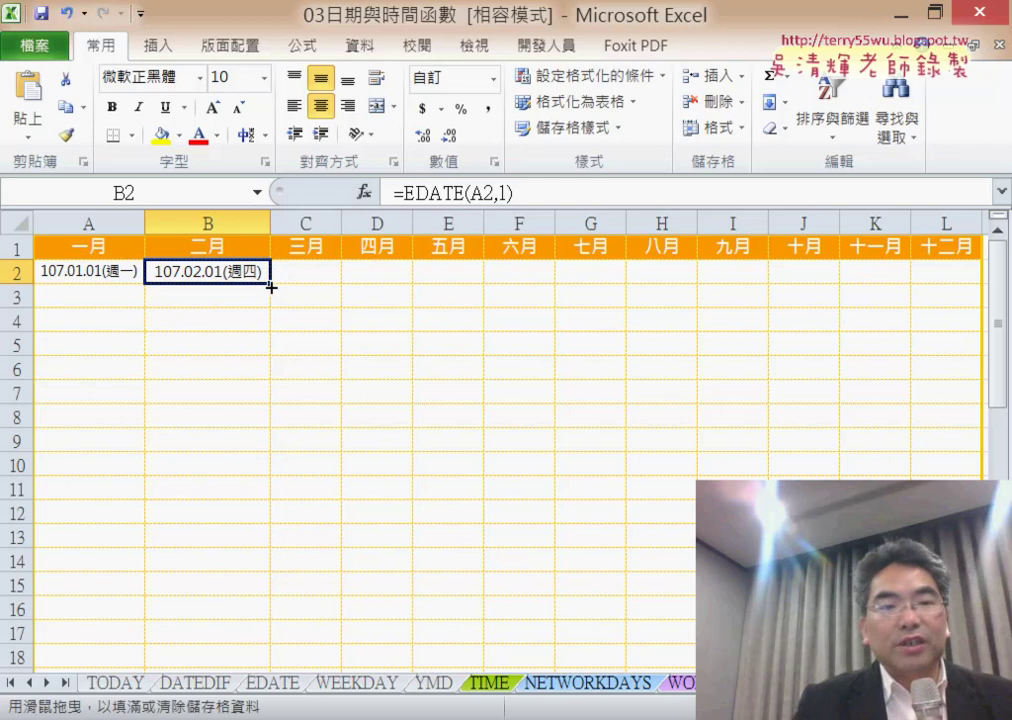
Fill B2's EDATE formula across to L2 and auto-fit columns C through L.
{"action": "left_click_drag", "start_coordinate": [270, 287], "coordinate": [955, 300]}
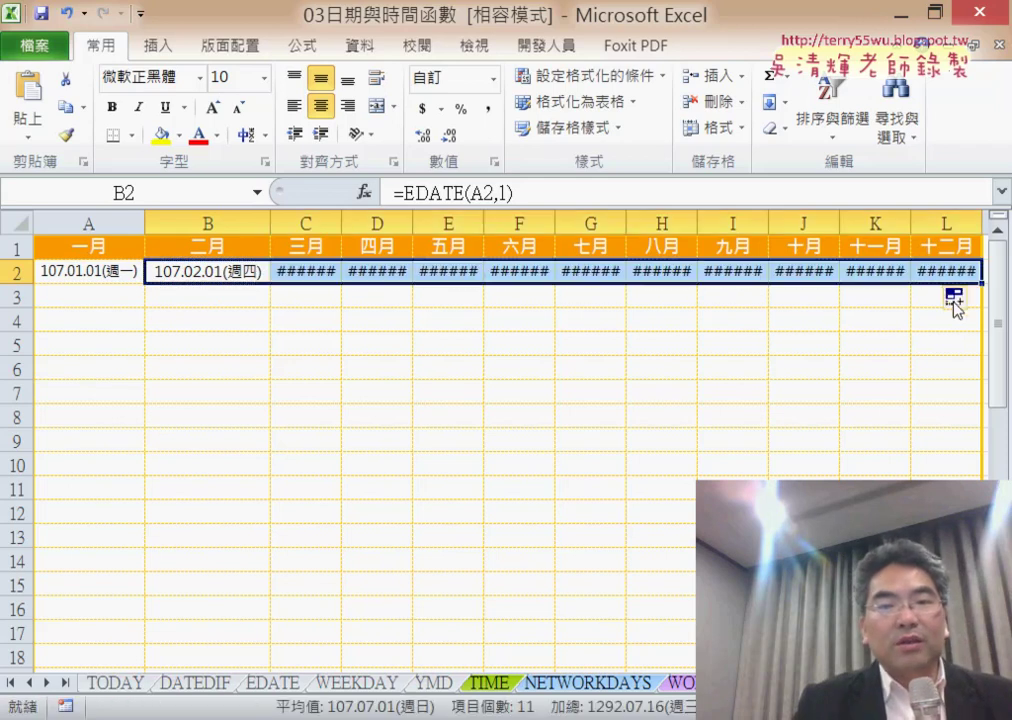
{"action": "left_click_drag", "start_coordinate": [325, 222], "coordinate": [931, 220]}
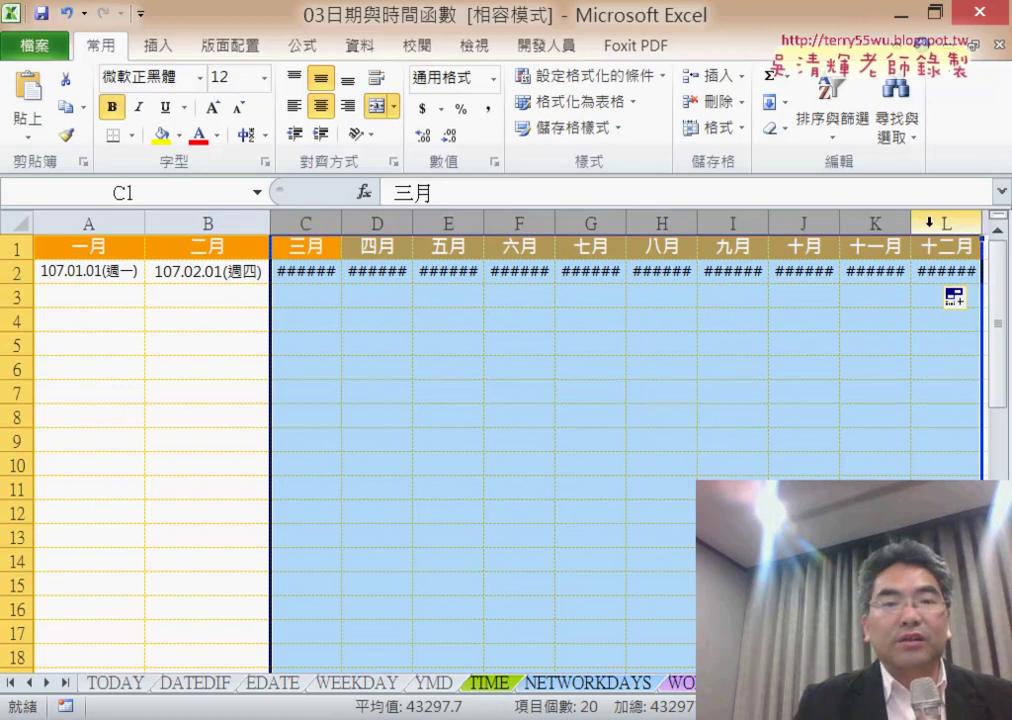
{"action": "left_click", "coordinate": [736, 130]}
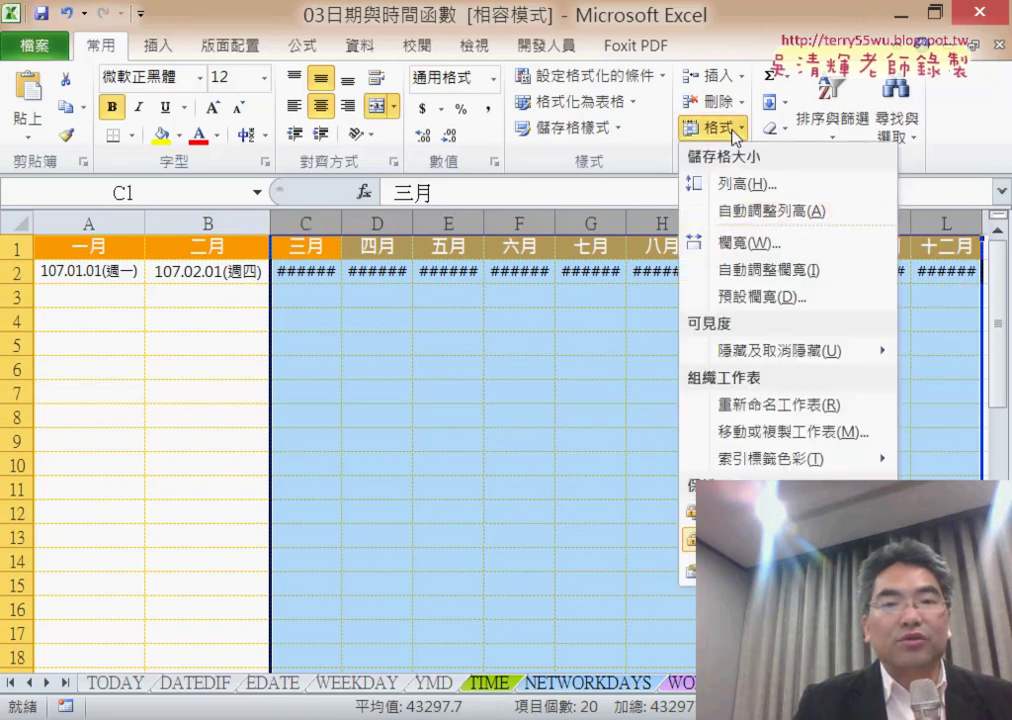
{"action": "left_click", "coordinate": [770, 283]}
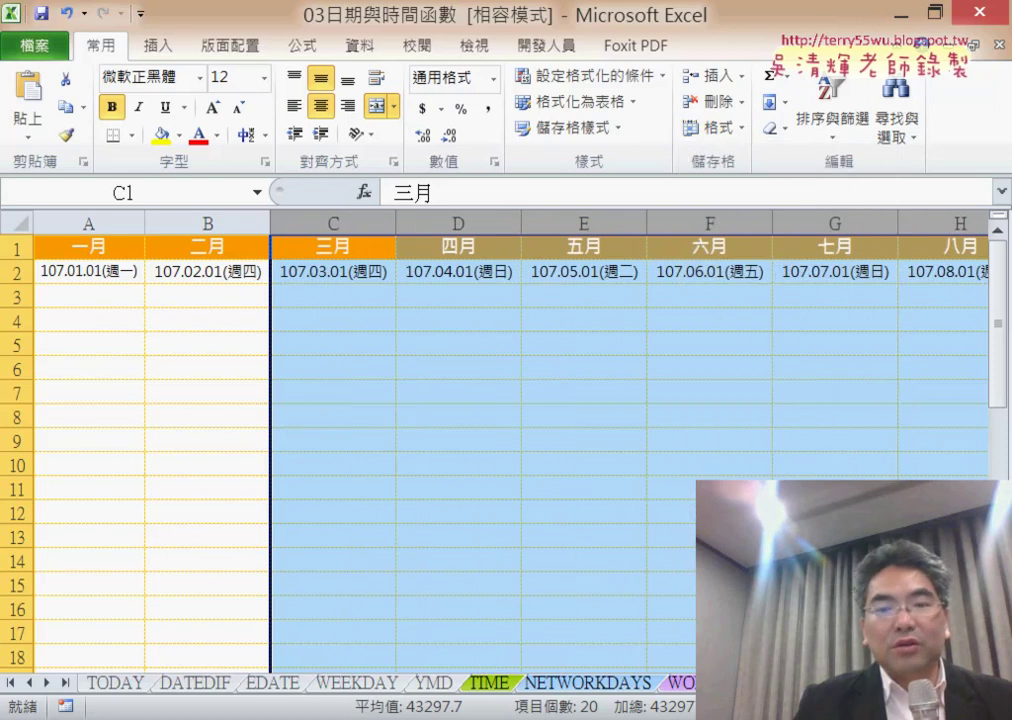
{"action": "scroll", "coordinate": [500, 440], "scroll_direction": "right", "scroll_amount": 2}
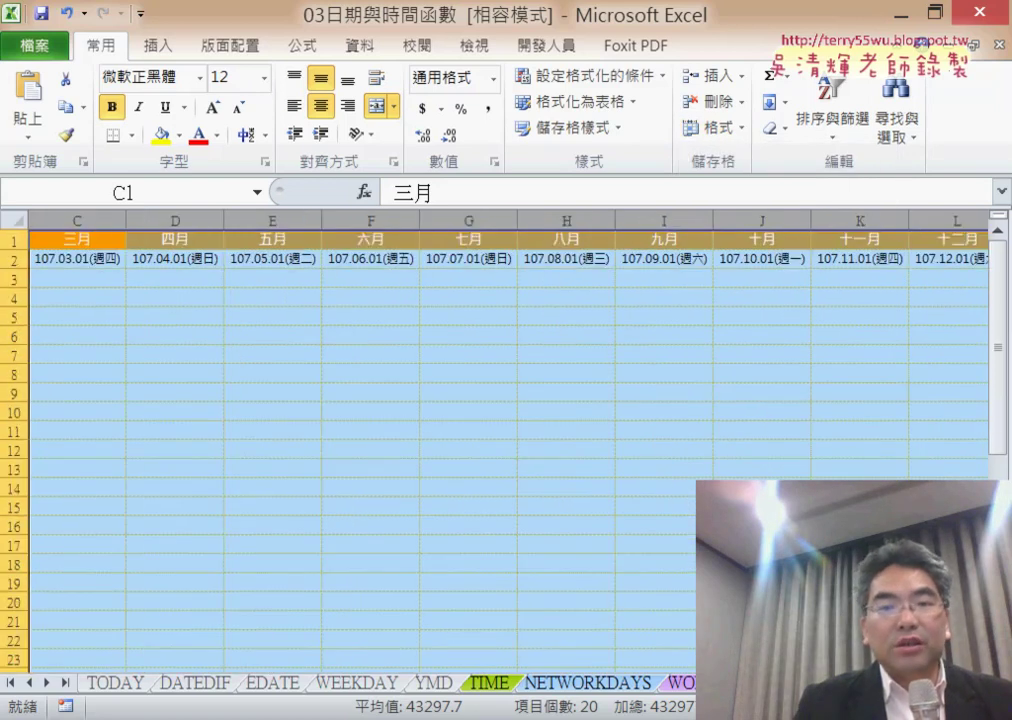
{"action": "scroll", "coordinate": [500, 440], "scroll_direction": "left", "scroll_amount": 2}
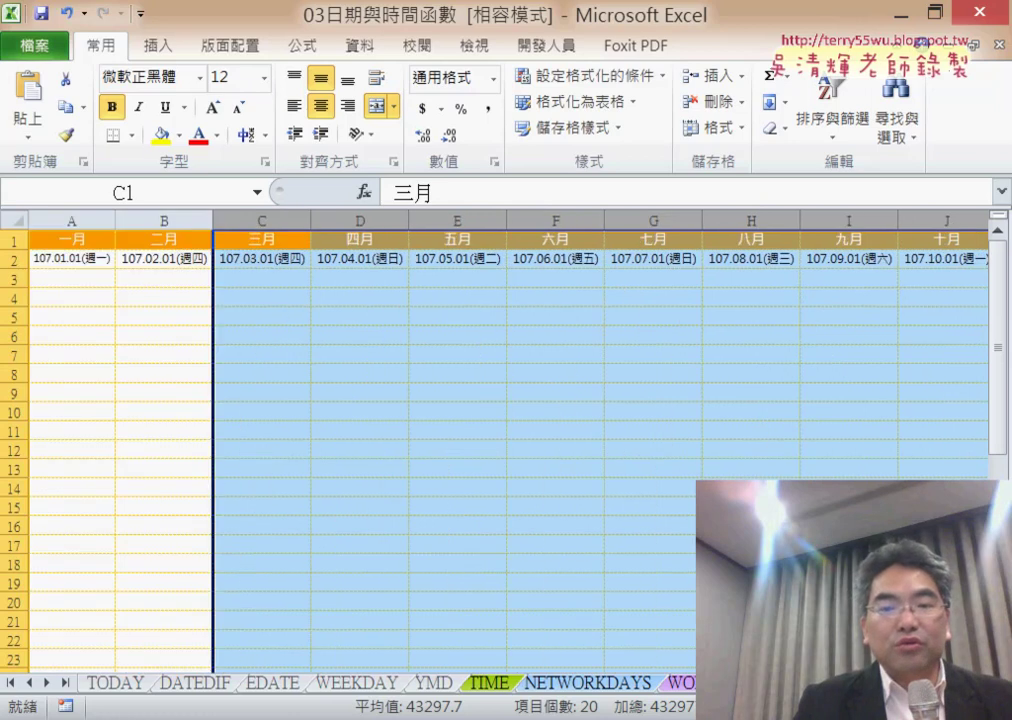
{"action": "left_click", "coordinate": [100, 278]}
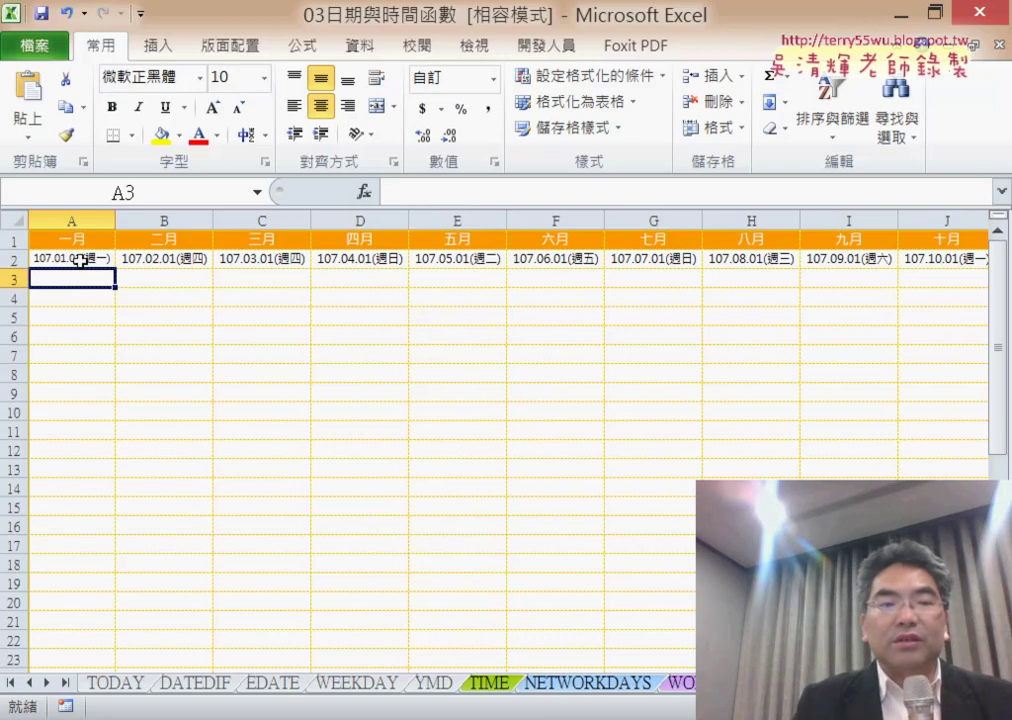
Enter =A2+1 in A3 so it shows January 2, 107.01.02(週二).
{"action": "left_click", "coordinate": [384, 193]}
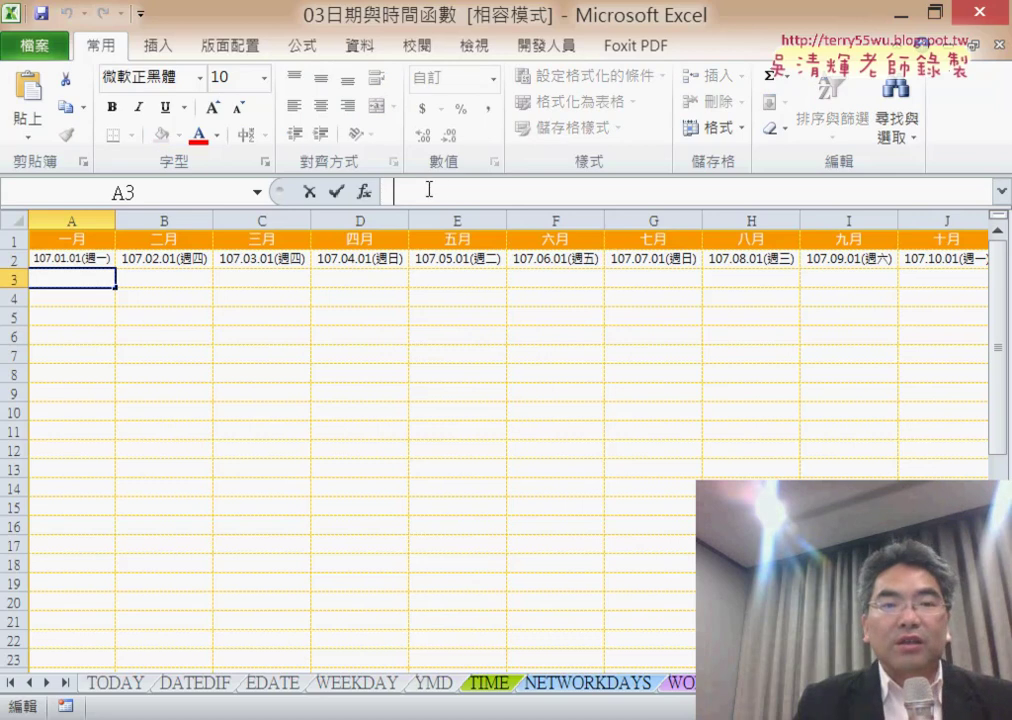
{"action": "type", "text": "="}
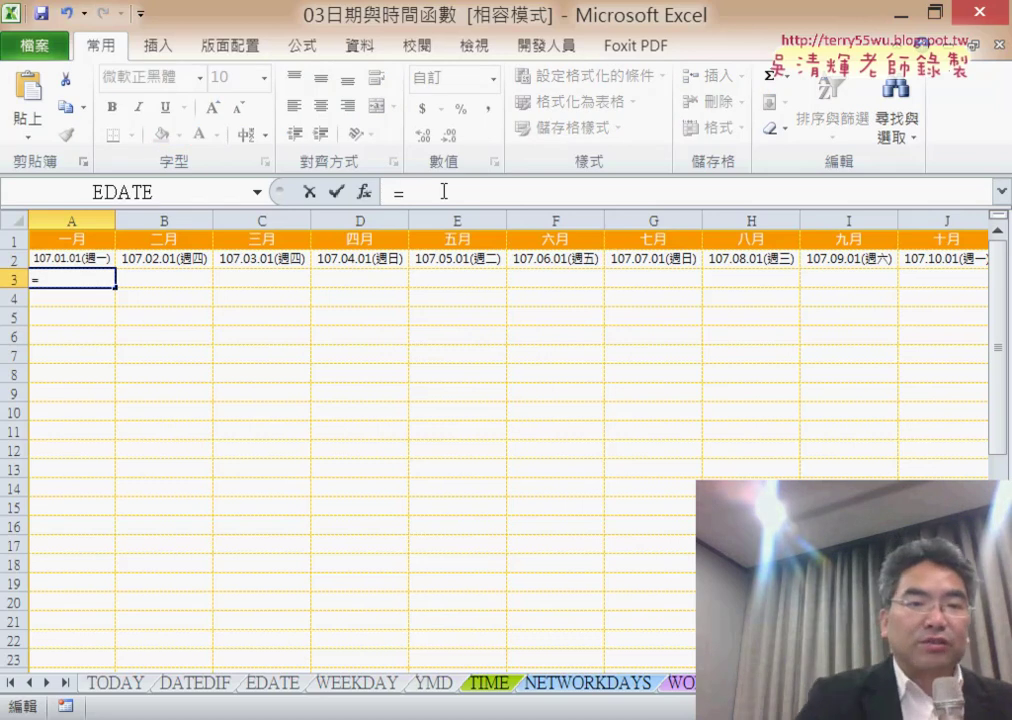
{"action": "left_click", "coordinate": [87, 260]}
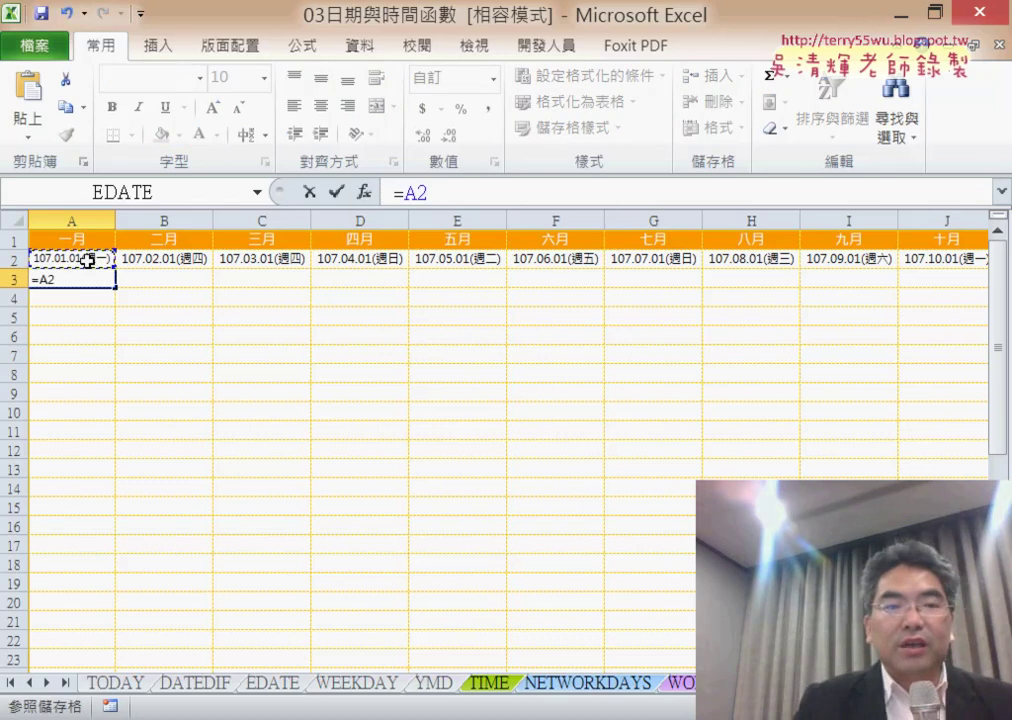
{"action": "type", "text": "+"}
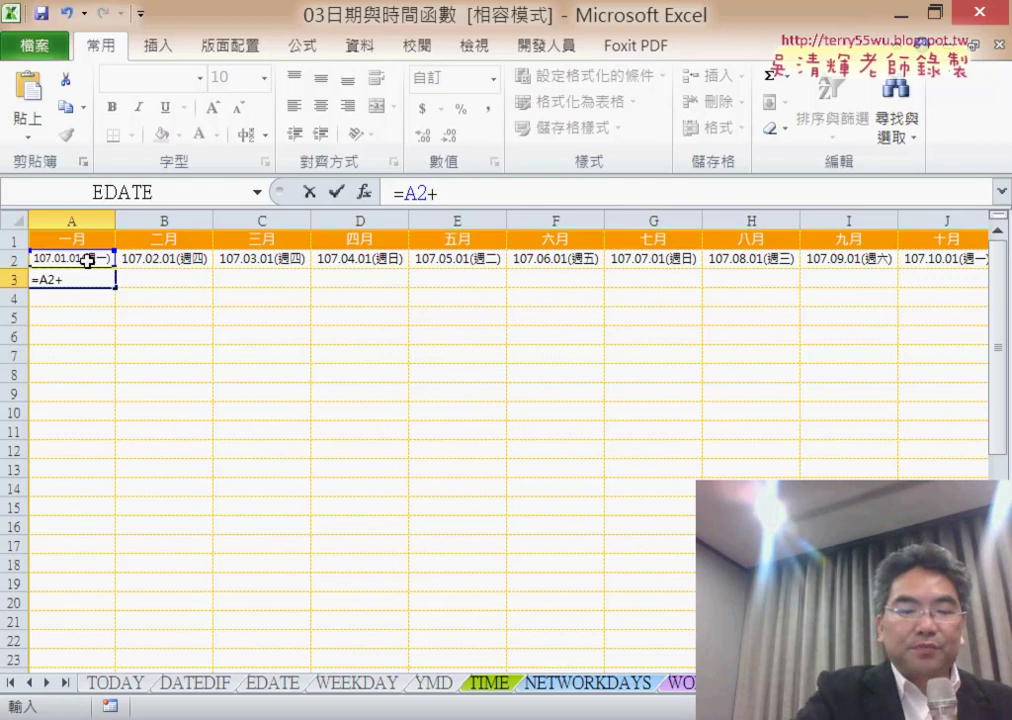
{"action": "type", "text": "1"}
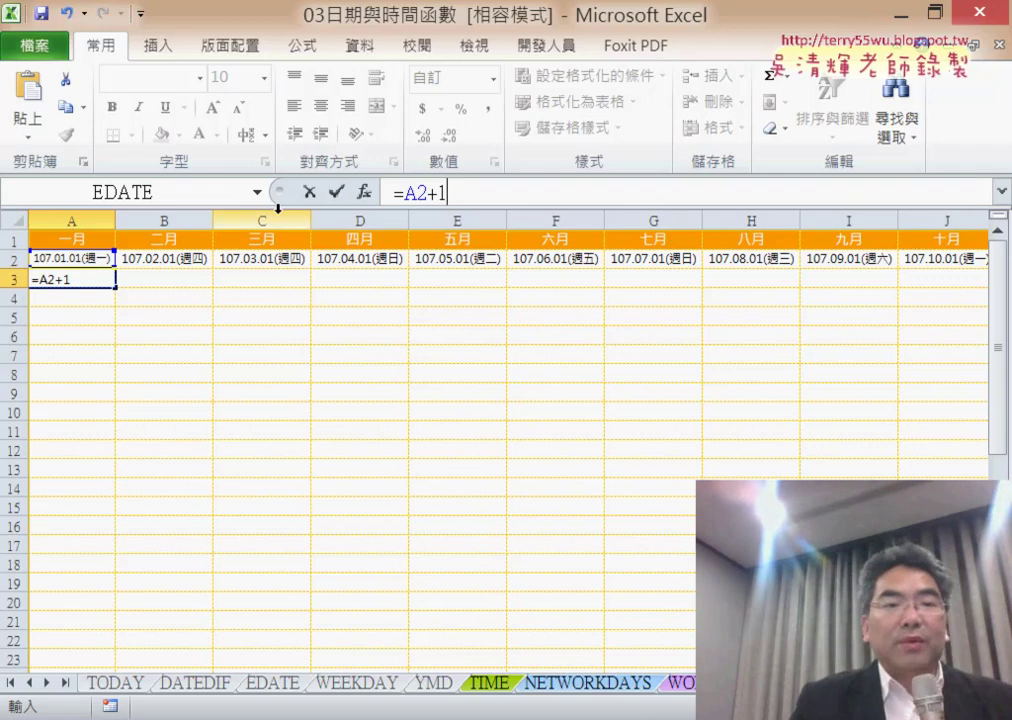
{"action": "left_click", "coordinate": [337, 196]}
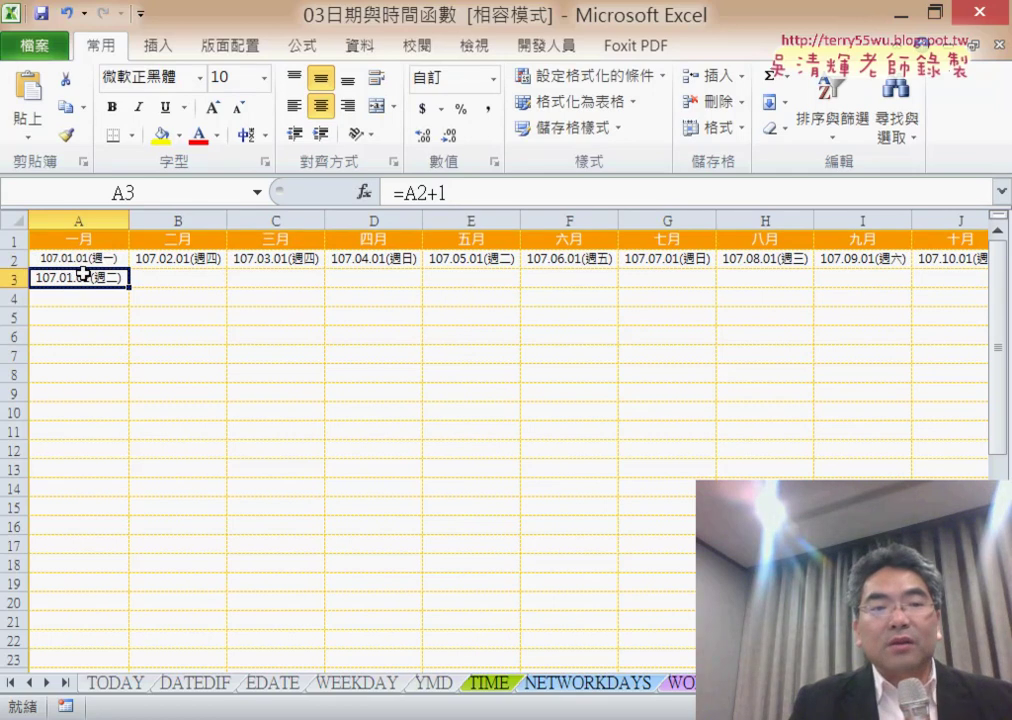
{"action": "right_click", "coordinate": [83, 272]}
{"action": "left_click", "coordinate": [160, 593]}
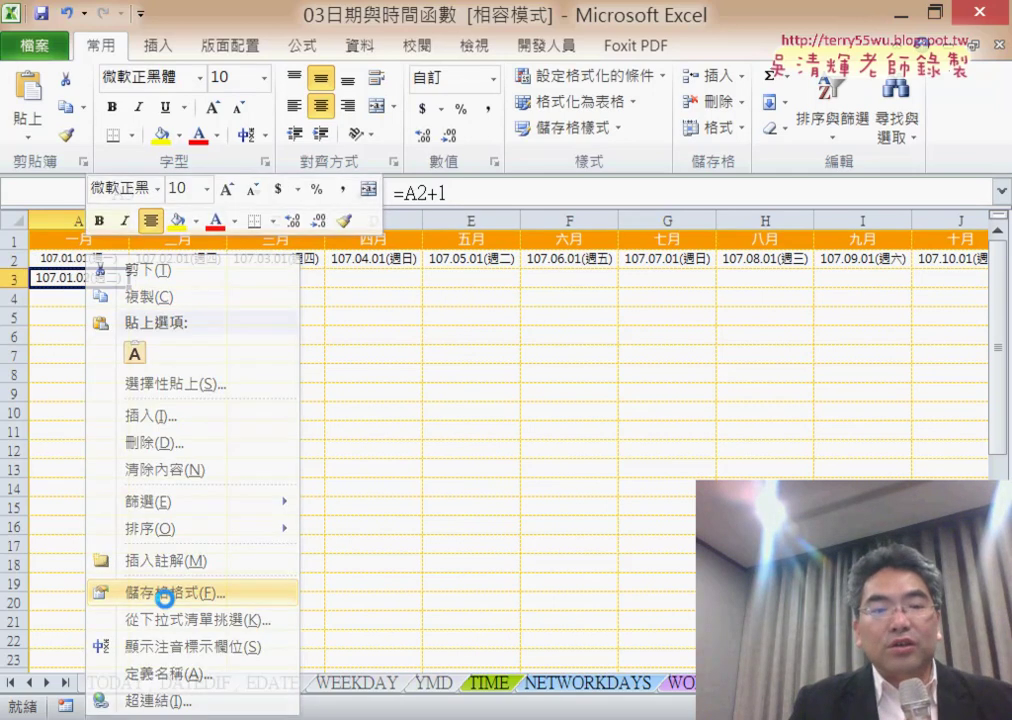
{"action": "left_click", "coordinate": [102, 288]}
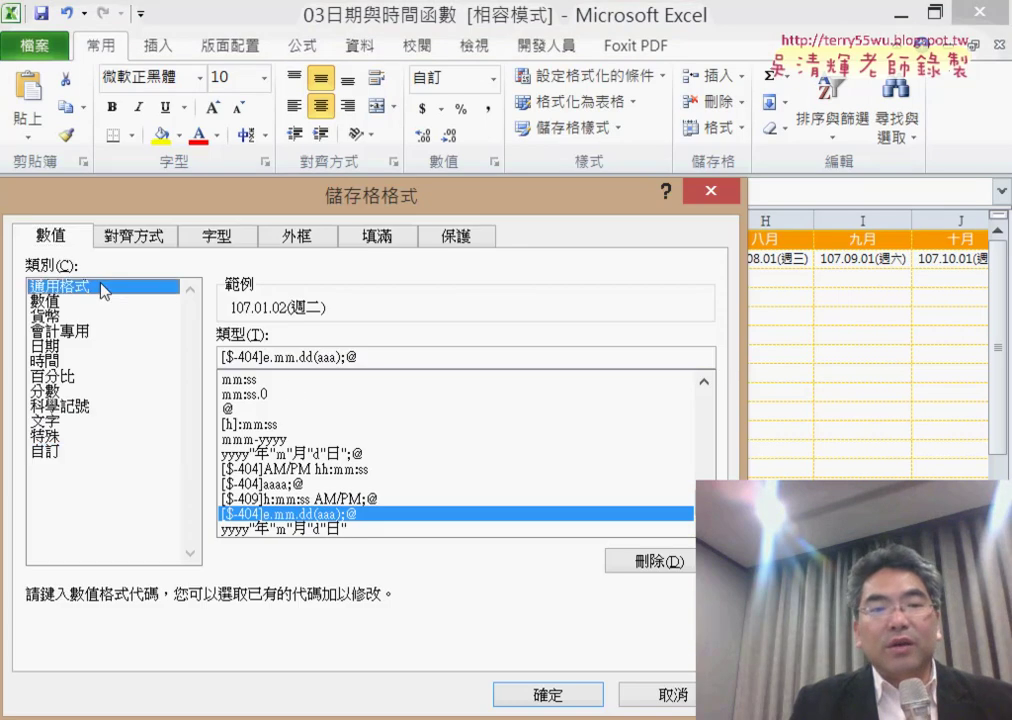
{"action": "left_click_drag", "start_coordinate": [260, 198], "coordinate": [580, 145]}
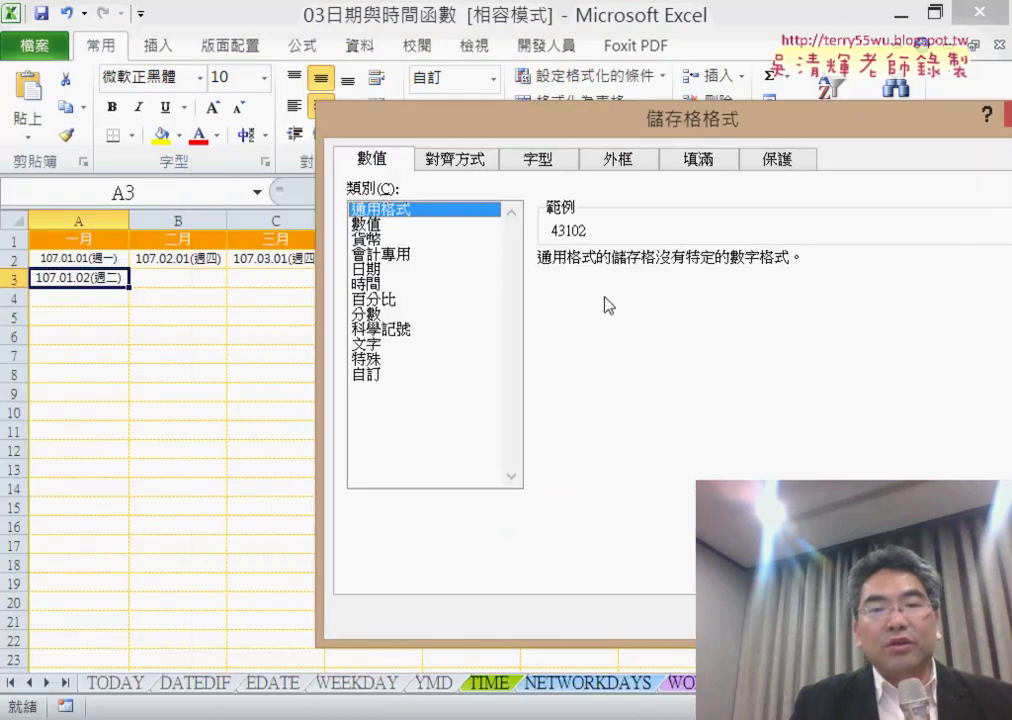
{"action": "key", "text": "Return"}
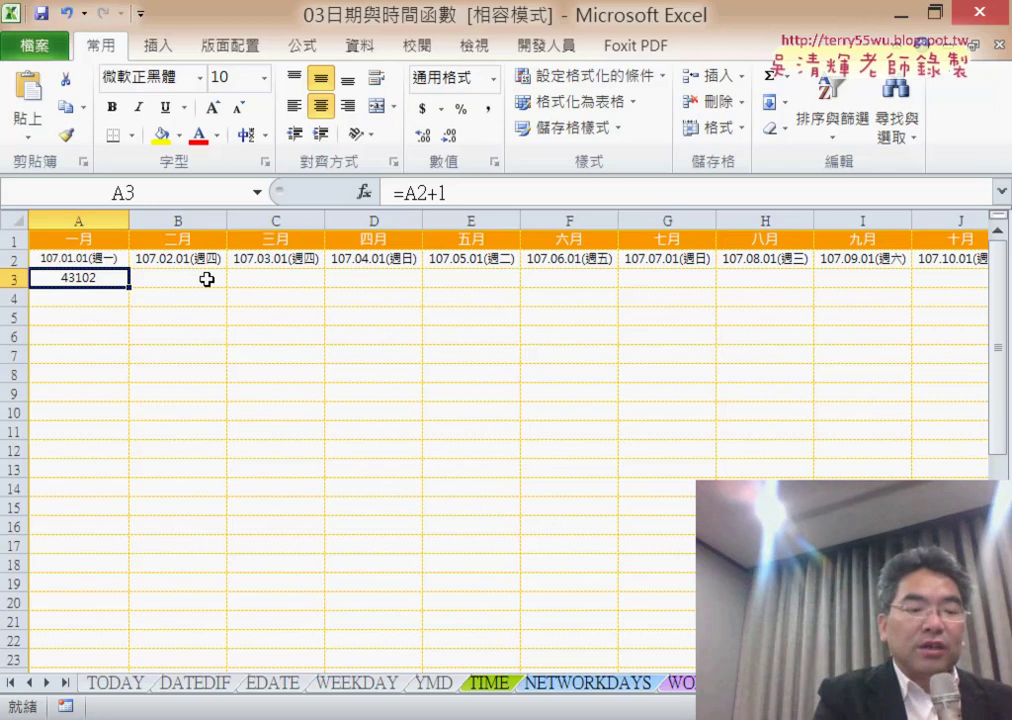
{"action": "key", "text": "F4"}
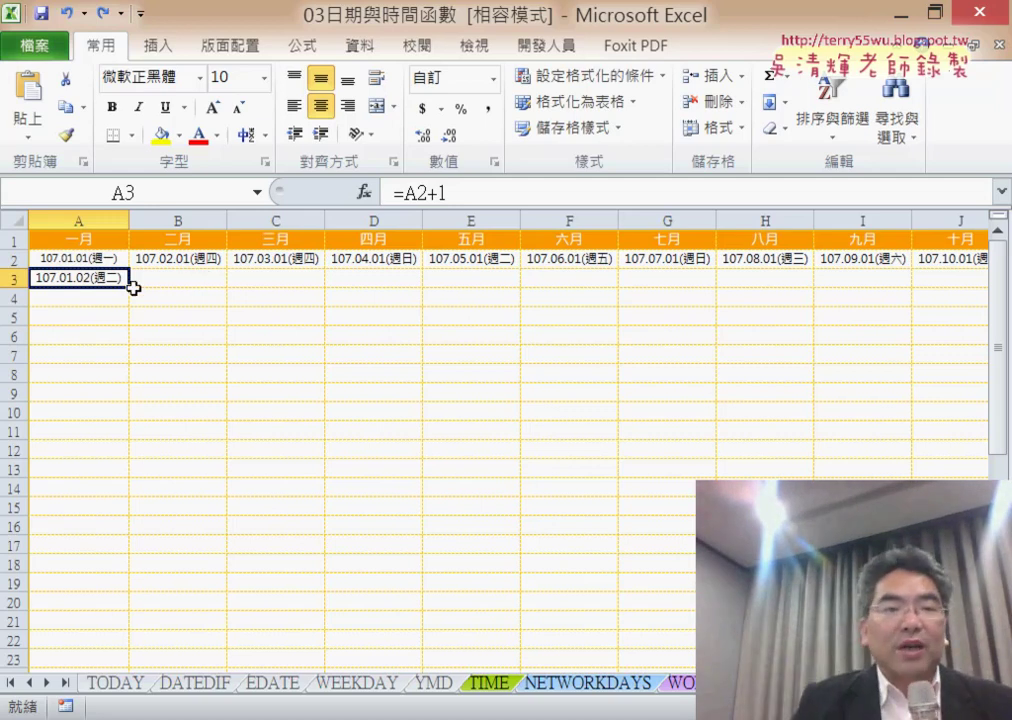
Fill the daily dates down to A32 and into column B, marking the March overflow.
{"action": "mouse_move", "coordinate": [133, 288]}
{"action": "left_mouse_down"}
{"action": "mouse_move", "coordinate": [95, 675]}
{"action": "mouse_move", "coordinate": [110, 617]}
{"action": "left_mouse_up"}
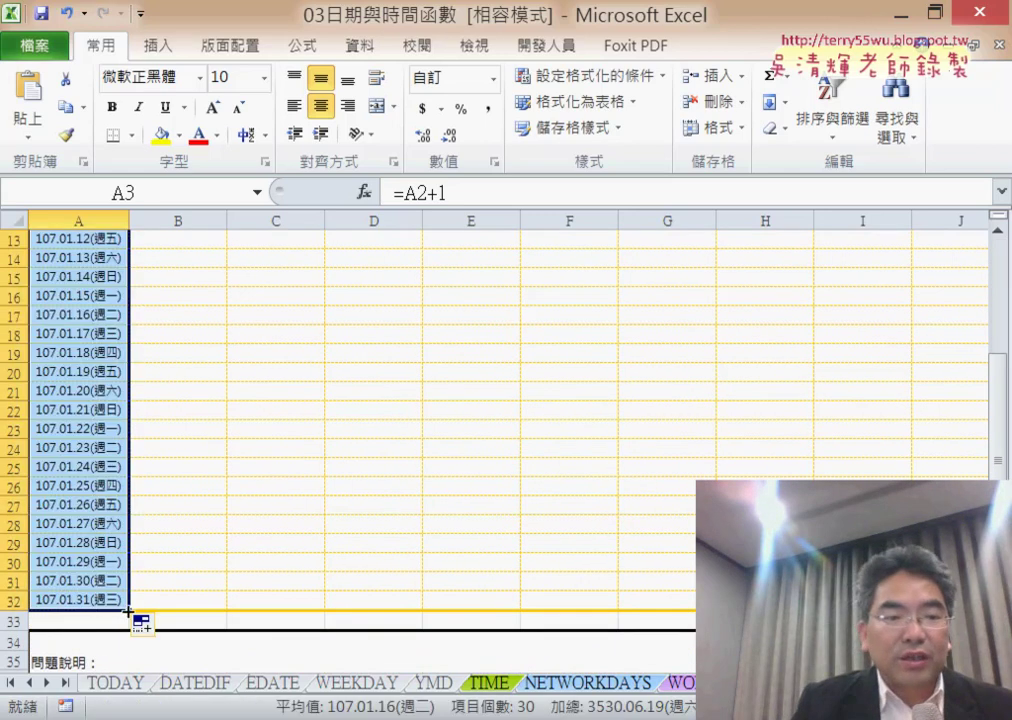
{"action": "left_click_drag", "start_coordinate": [128, 611], "coordinate": [226, 611]}
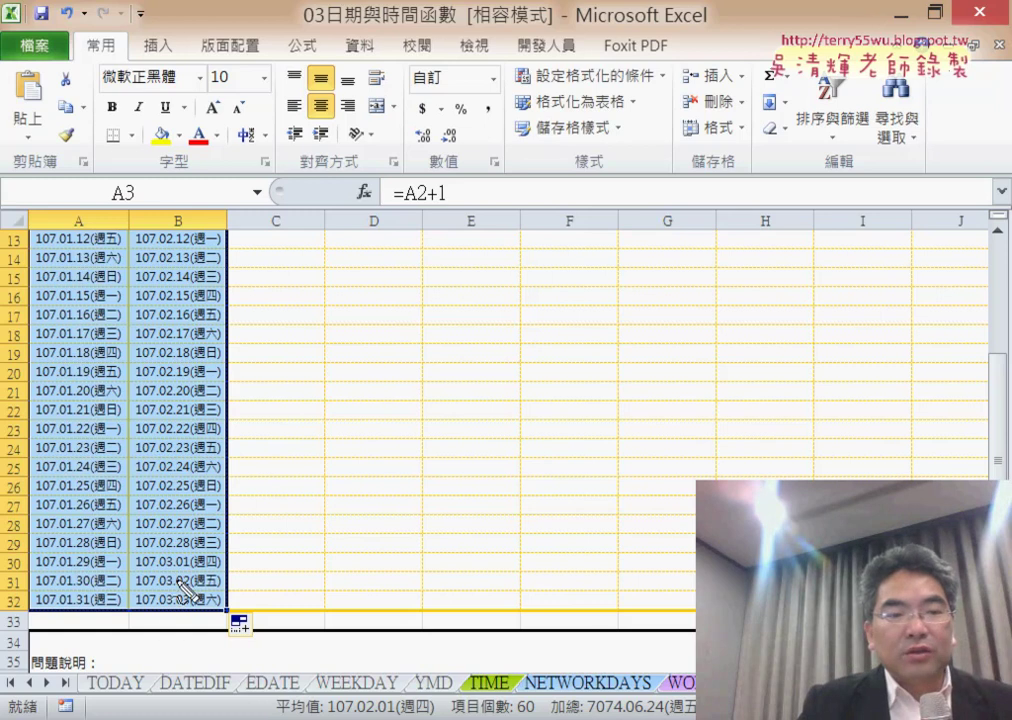
{"action": "mouse_move", "coordinate": [163, 614]}
{"action": "left_mouse_down"}
{"action": "mouse_move", "coordinate": [128, 588]}
{"action": "mouse_move", "coordinate": [135, 560]}
{"action": "left_mouse_up"}
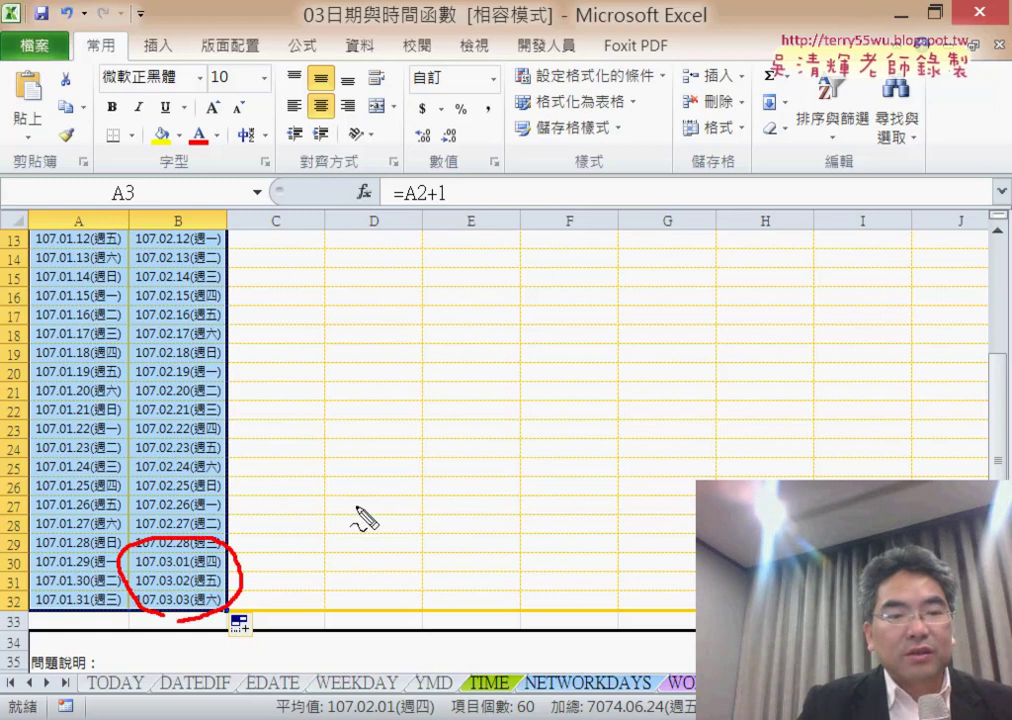
{"action": "mouse_move", "coordinate": [370, 482]}
{"action": "left_mouse_down"}
{"action": "mouse_move", "coordinate": [255, 555]}
{"action": "mouse_move", "coordinate": [306, 552]}
{"action": "left_mouse_up"}
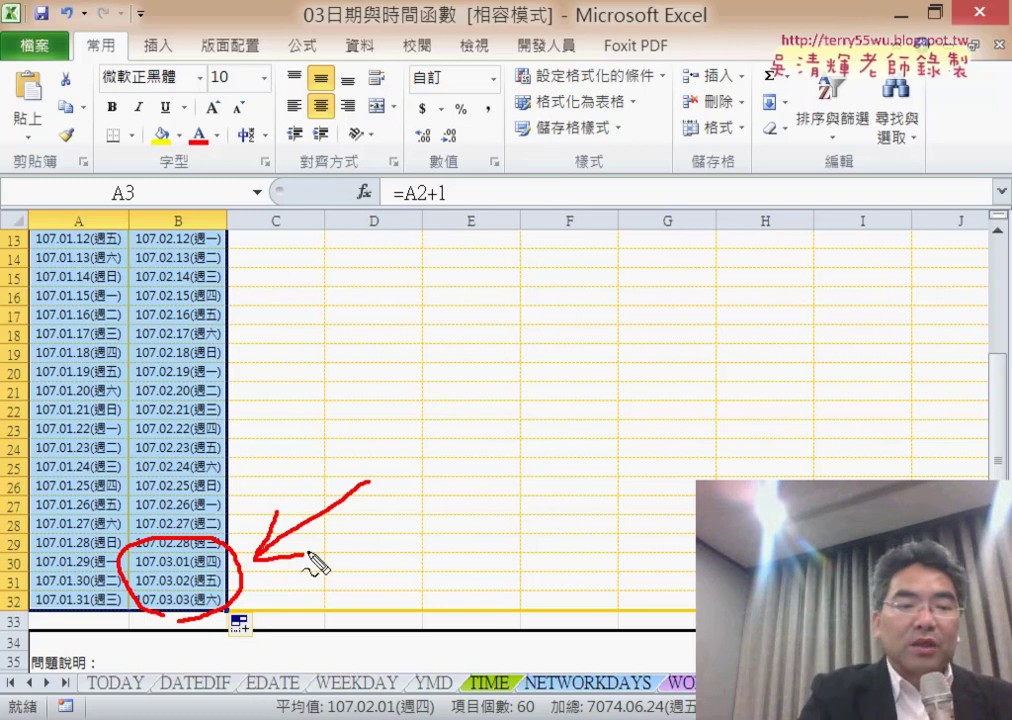
{"action": "key", "text": "Escape"}
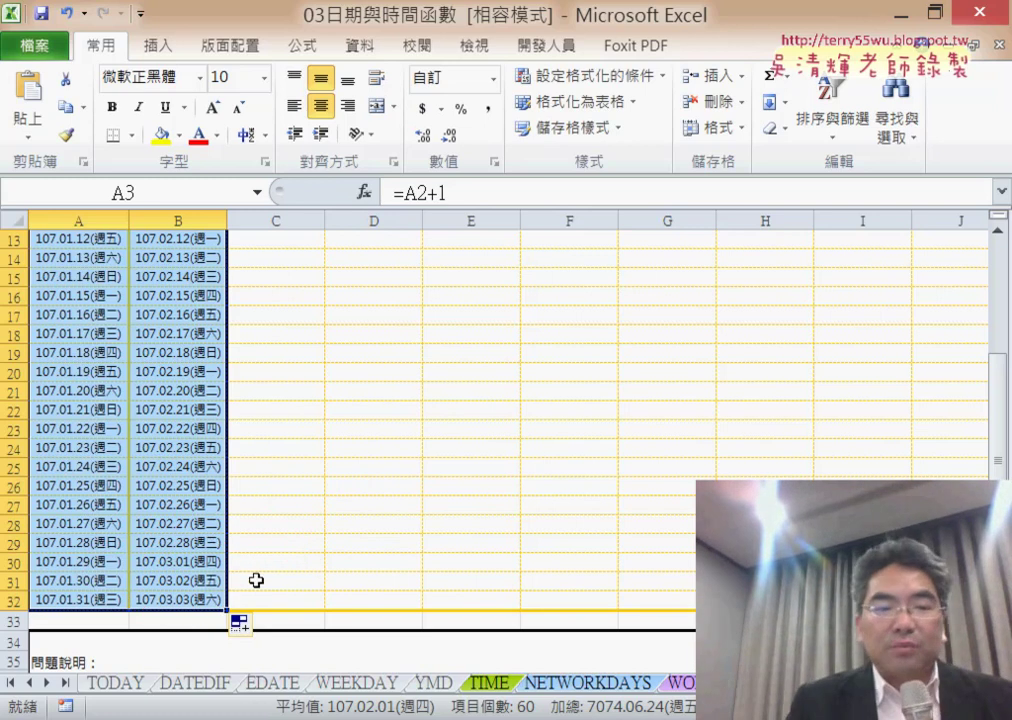
Undo the column B fill so February's column below B2 is empty again.
{"action": "mouse_move", "coordinate": [200, 562]}
{"action": "left_mouse_down"}
{"action": "mouse_move", "coordinate": [195, 588]}
{"action": "mouse_move", "coordinate": [205, 602]}
{"action": "left_mouse_up"}
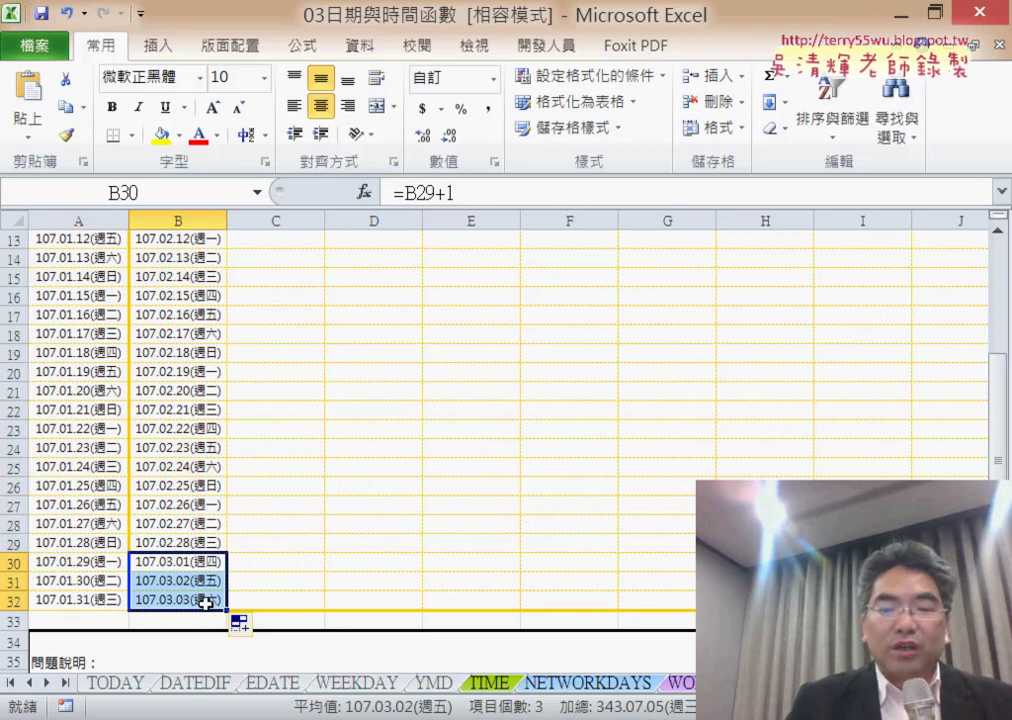
{"action": "key", "text": "Delete"}
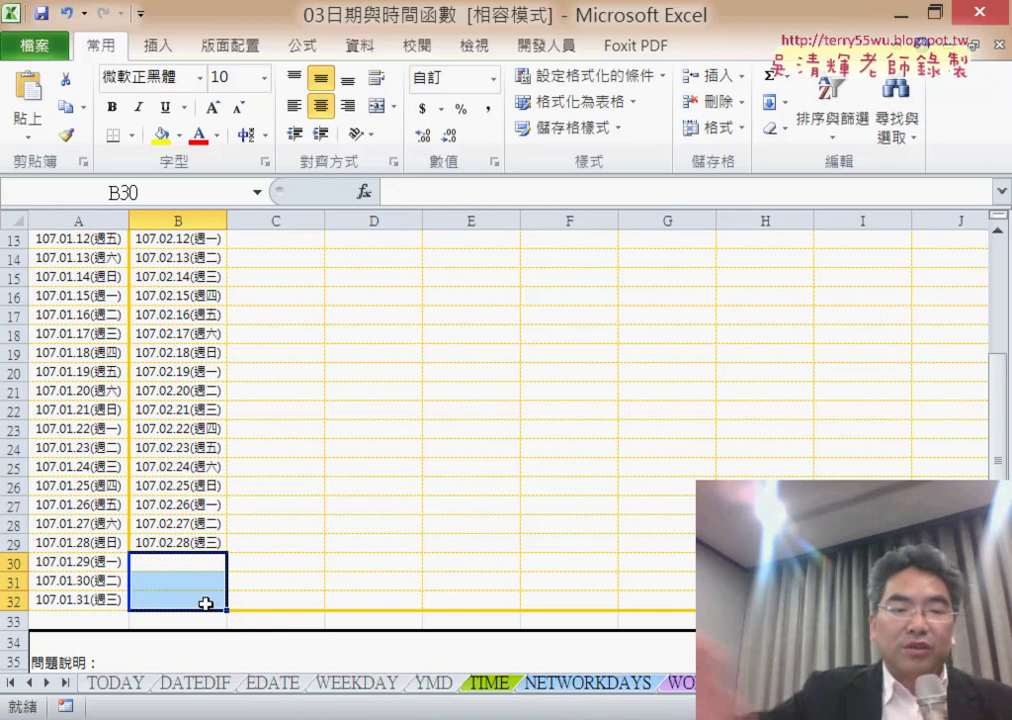
{"action": "key", "text": "ctrl+z"}
{"action": "key", "text": "ctrl+z"}
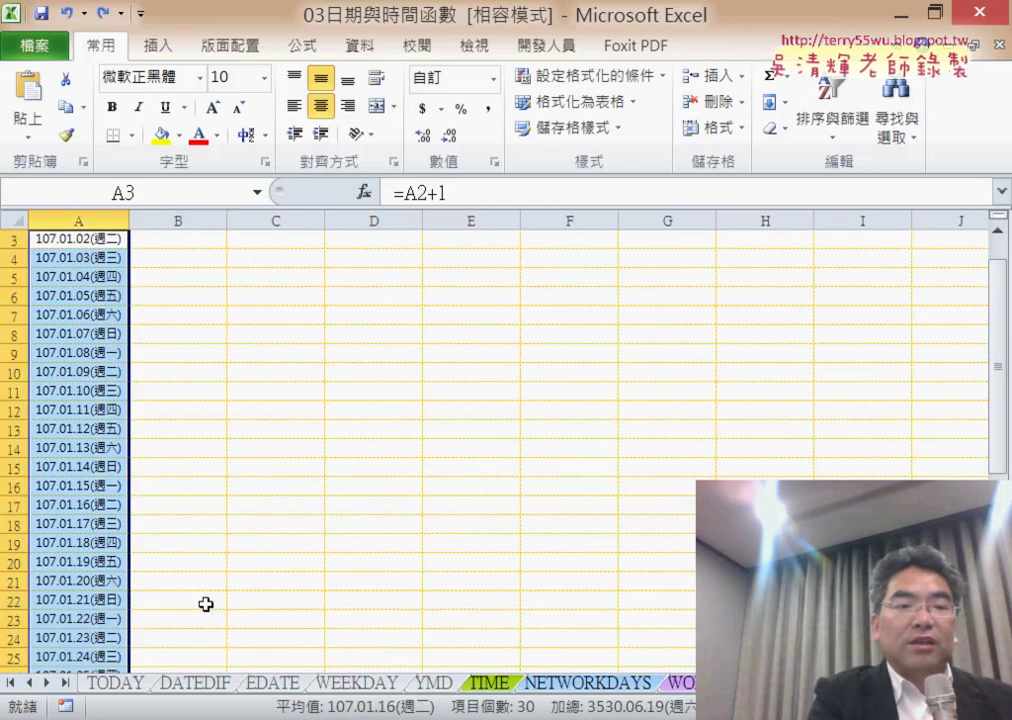
{"action": "key", "text": "ctrl+z"}
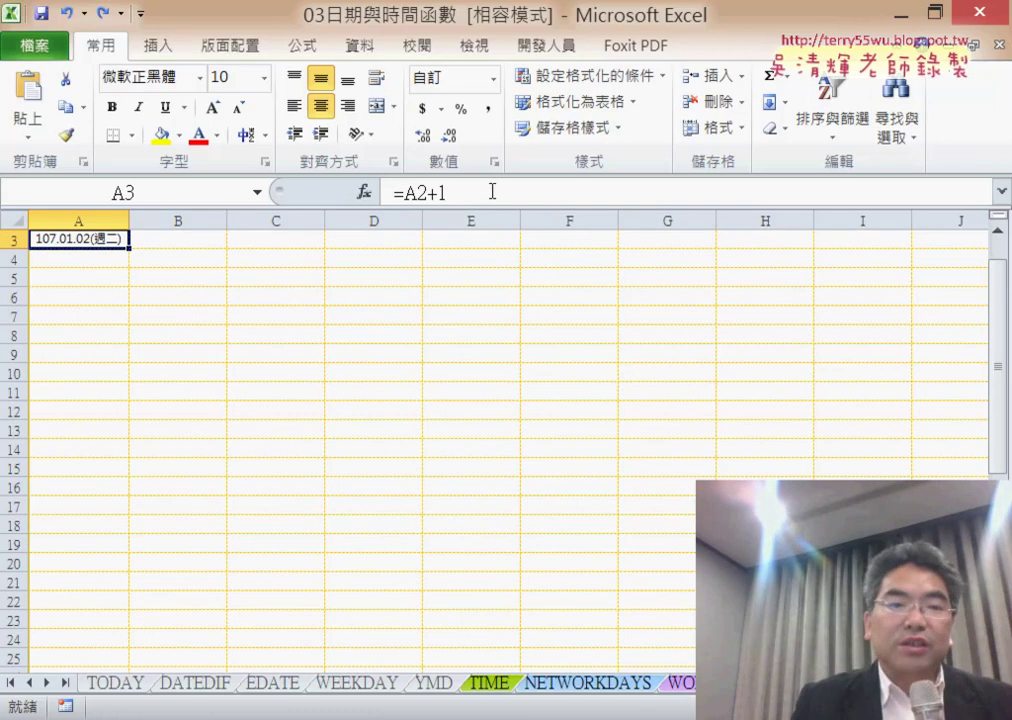
Cut A2+1 out of A3's formula and pick IF from the Logical function category.
{"action": "left_click_drag", "start_coordinate": [446, 192], "coordinate": [405, 192]}
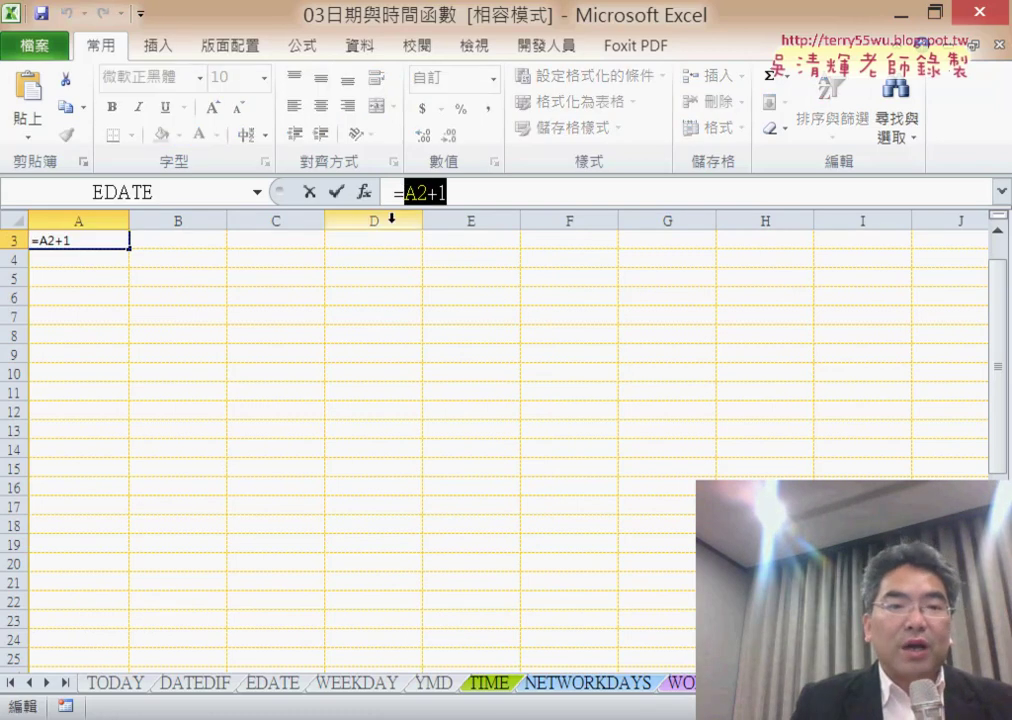
{"action": "right_click", "coordinate": [430, 201]}
{"action": "left_click", "coordinate": [466, 215]}
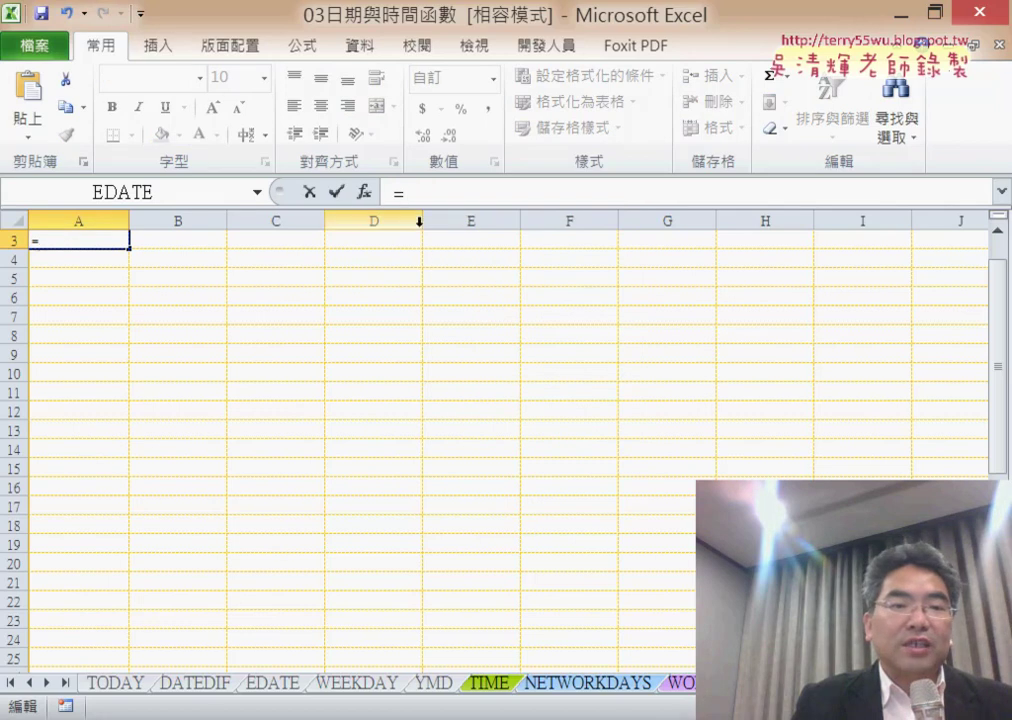
{"action": "left_click", "coordinate": [364, 192]}
{"action": "left_click", "coordinate": [447, 334]}
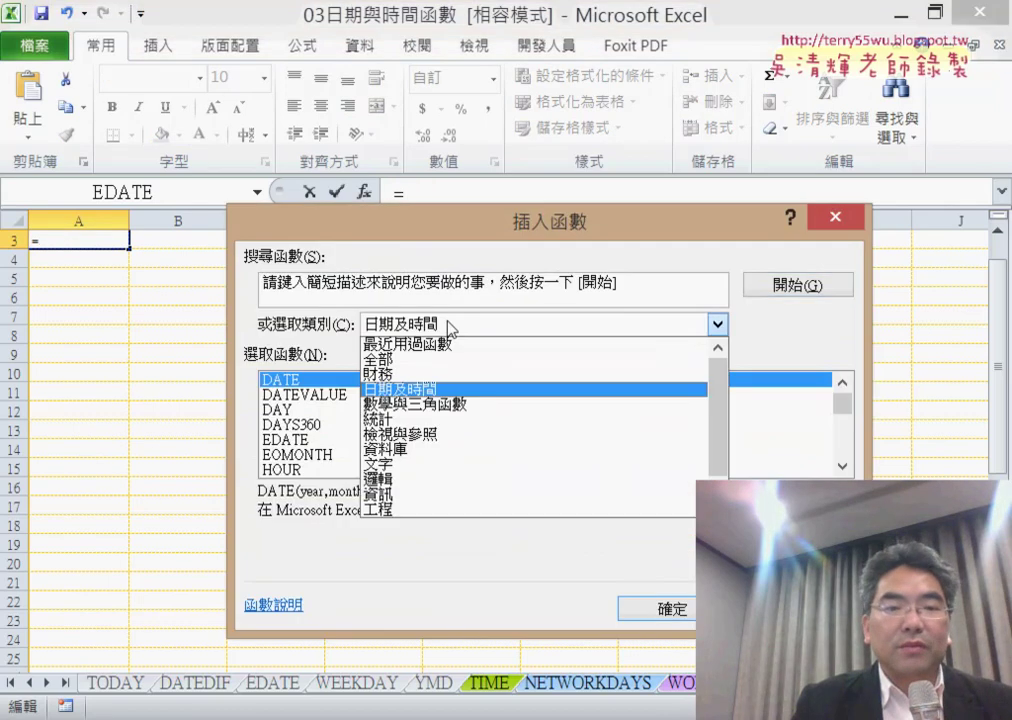
{"action": "left_click", "coordinate": [438, 484]}
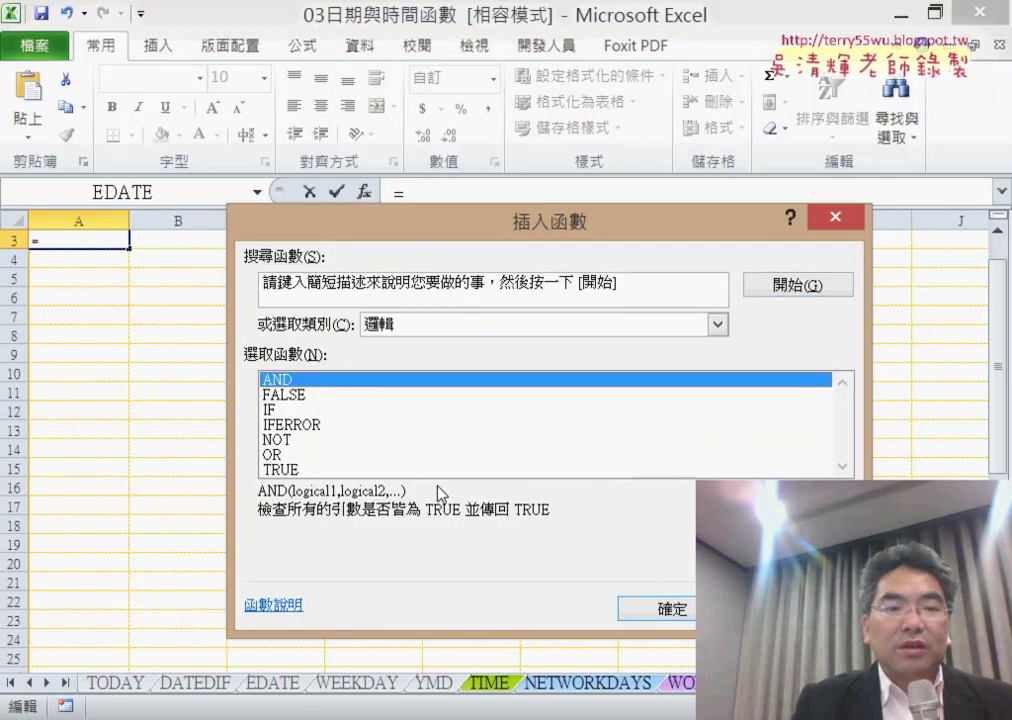
{"action": "key", "text": "Down"}
{"action": "key", "text": "Down"}
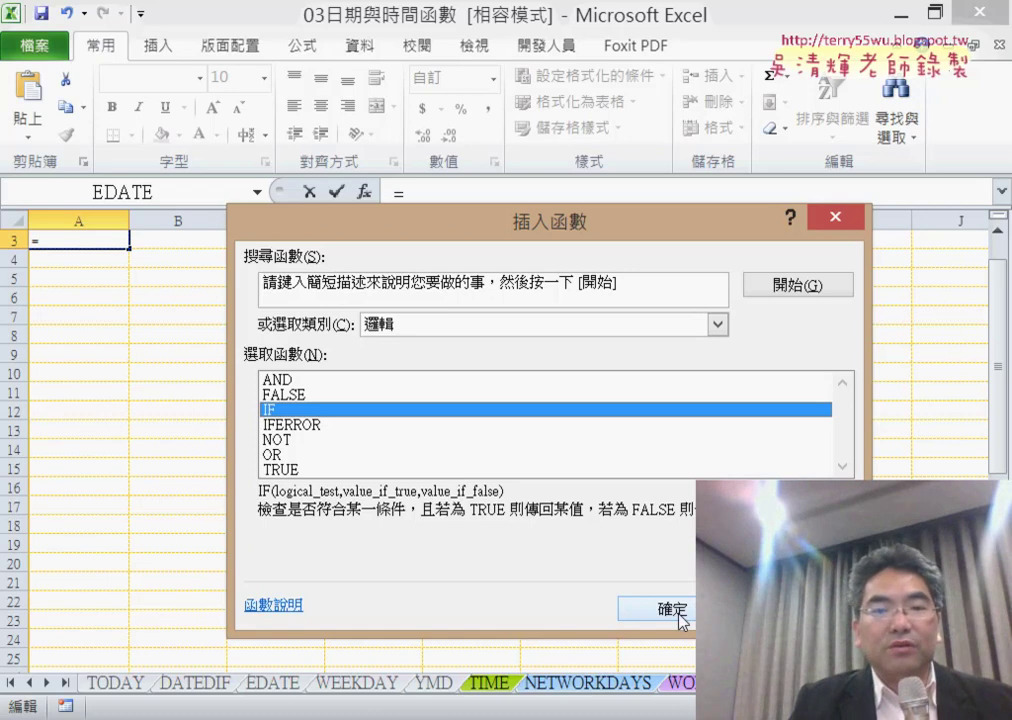
Set the IF logical test to MONTH(A2)<>MONTH(A2+1).
{"action": "left_click", "coordinate": [680, 617]}
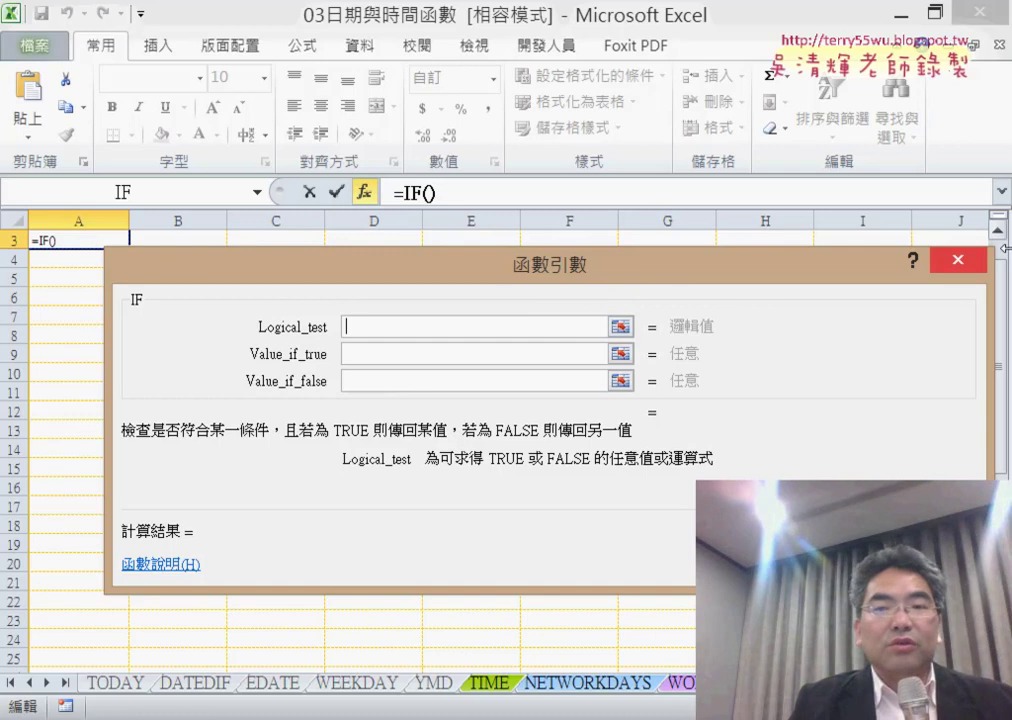
{"action": "scroll", "coordinate": [1002, 237], "scroll_direction": "up", "scroll_amount": 1}
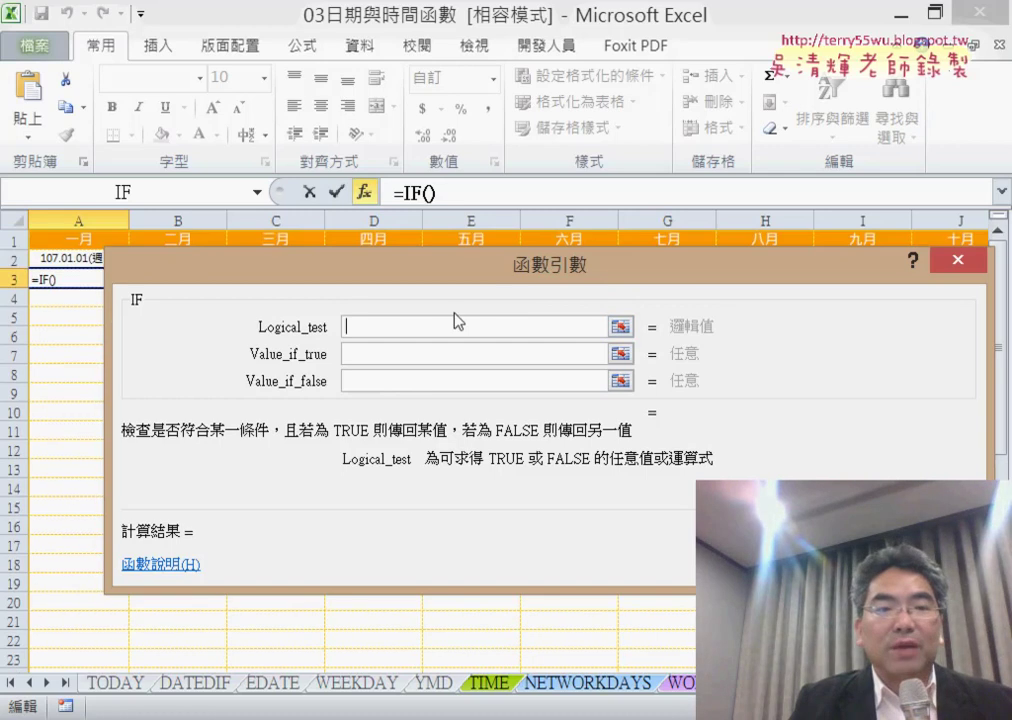
{"action": "type", "text": "mo"}
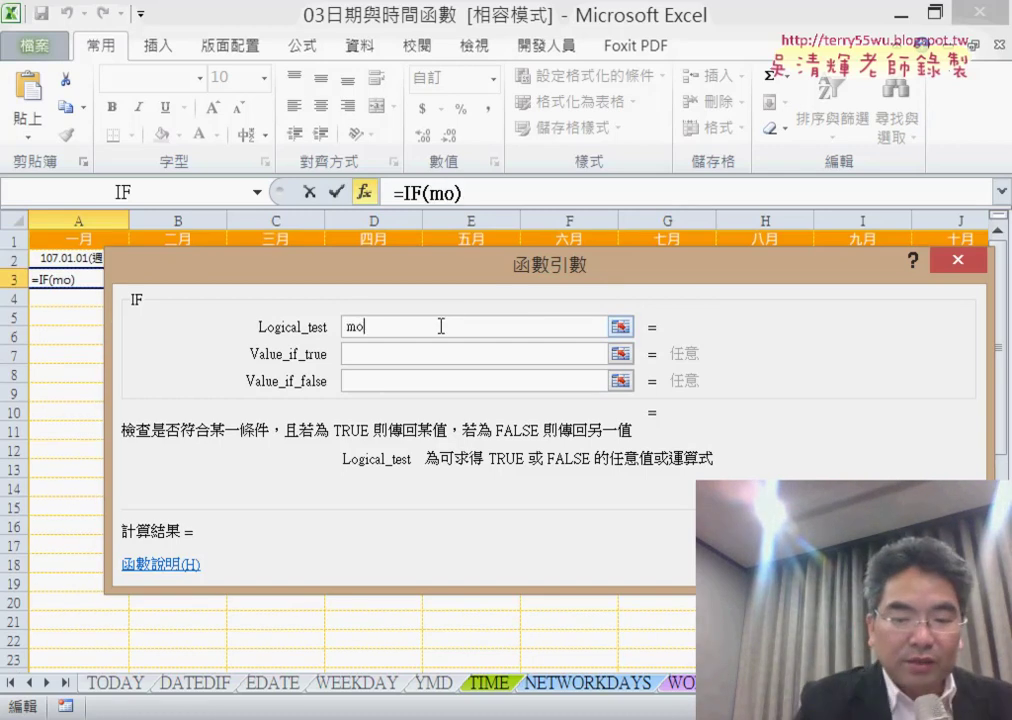
{"action": "type", "text": "nth"}
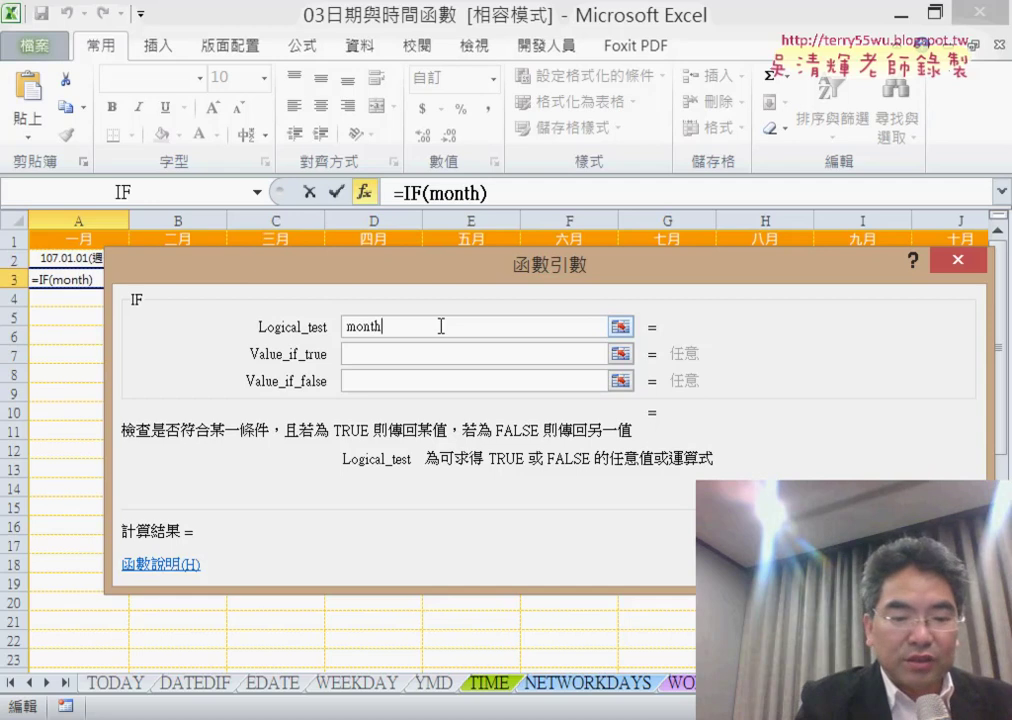
{"action": "type", "text": "("}
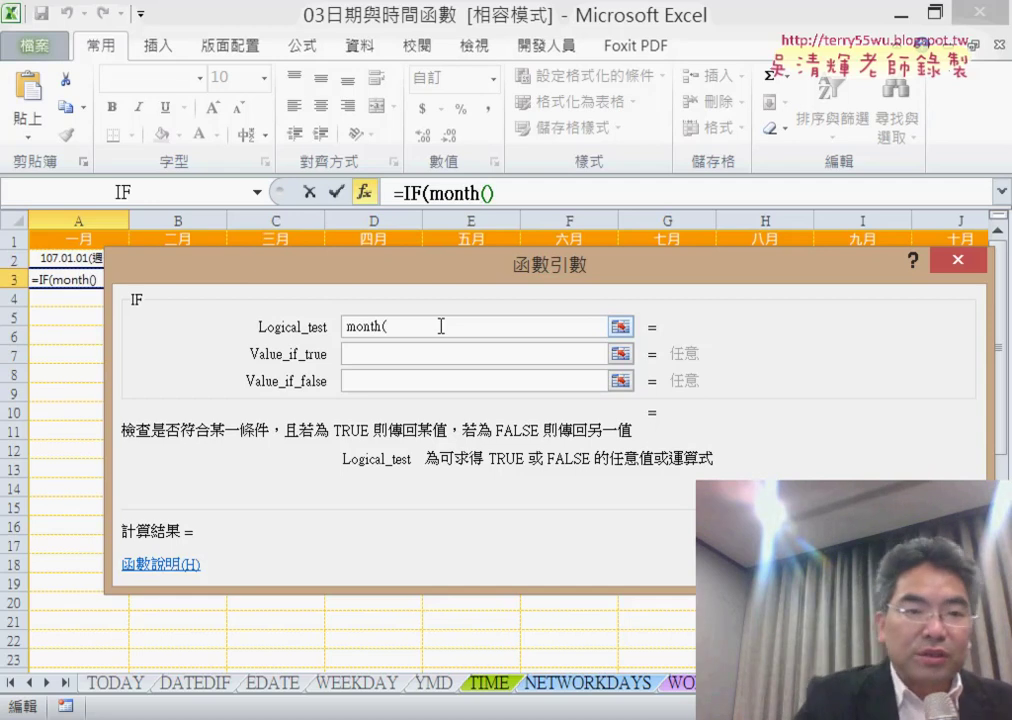
{"action": "left_click", "coordinate": [71, 262]}
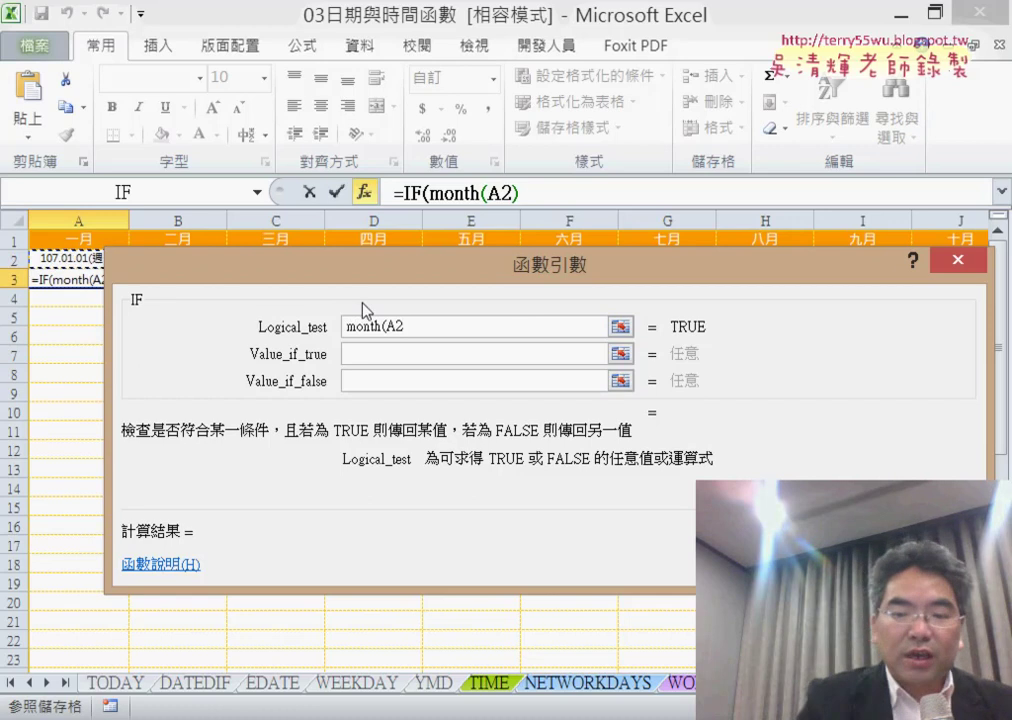
{"action": "type", "text": ")"}
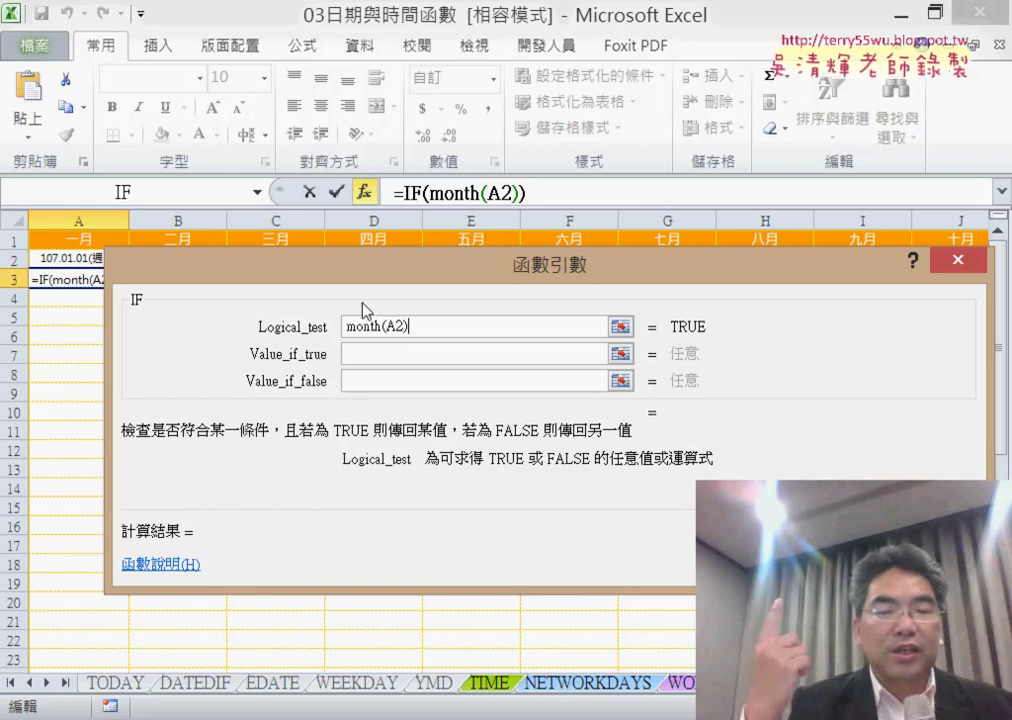
{"action": "type", "text": "<>"}
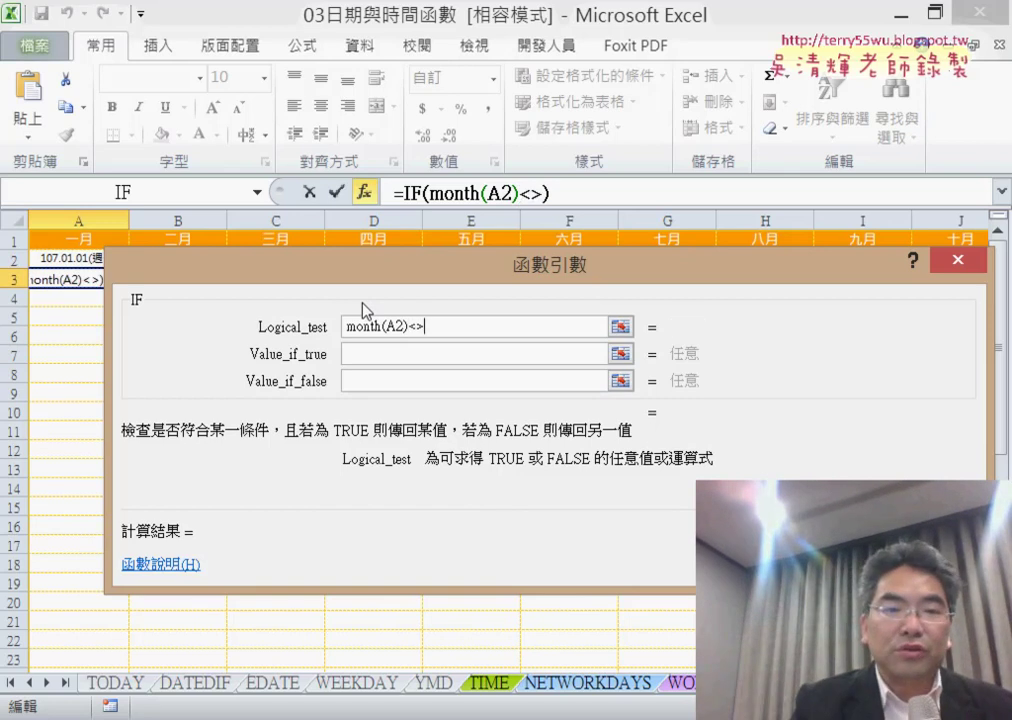
{"action": "type", "text": "mon"}
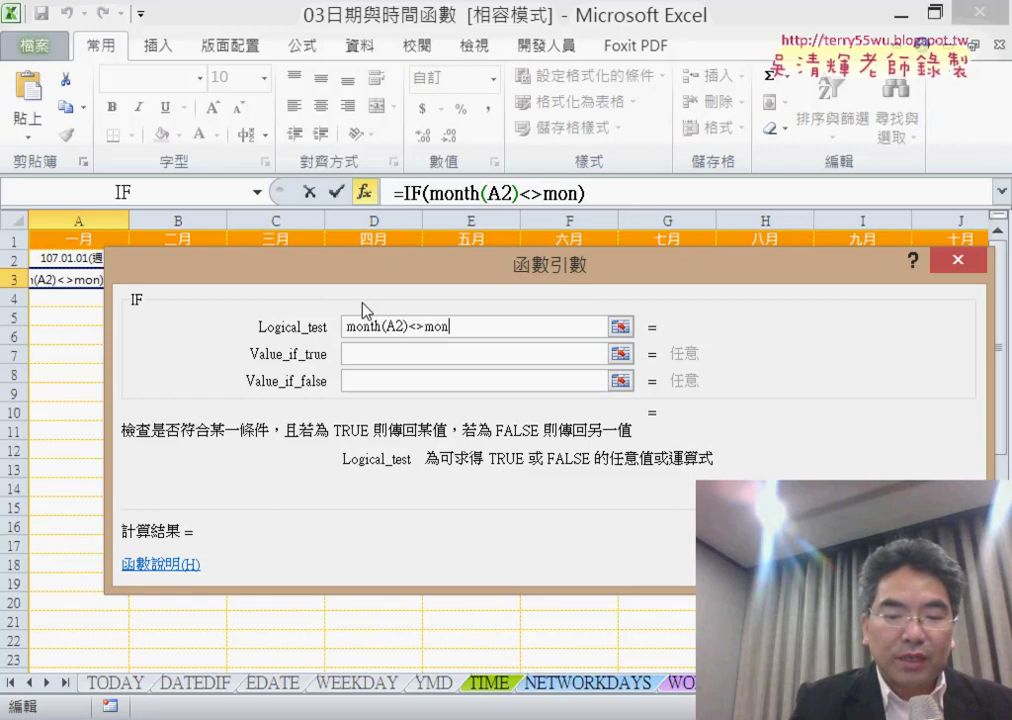
{"action": "type", "text": "th("}
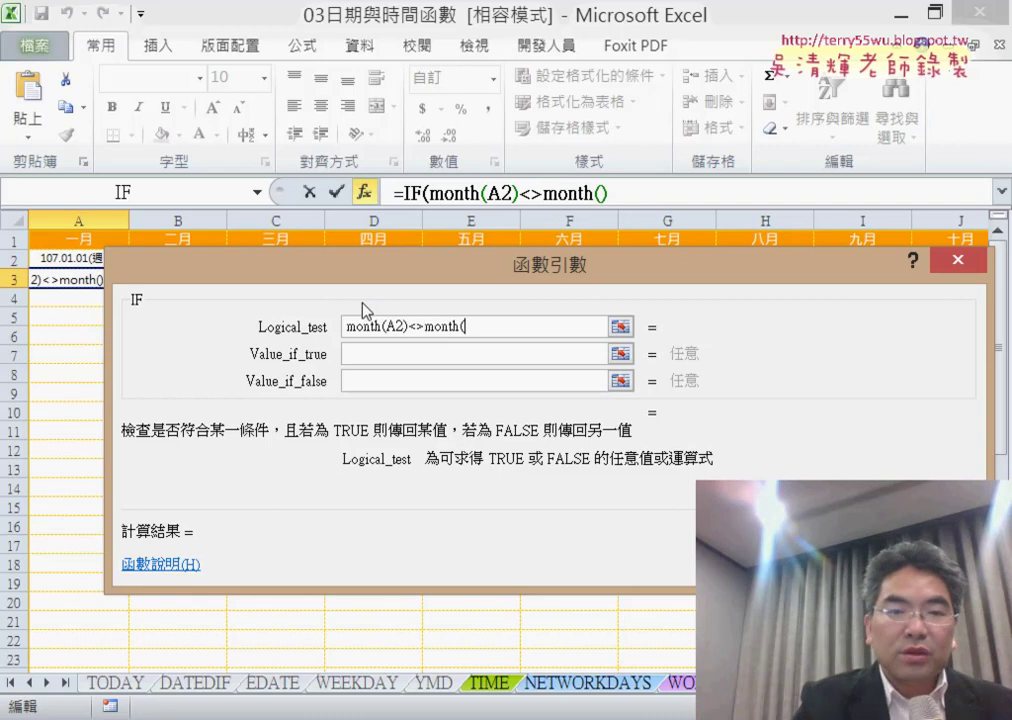
{"action": "type", "text": "A2"}
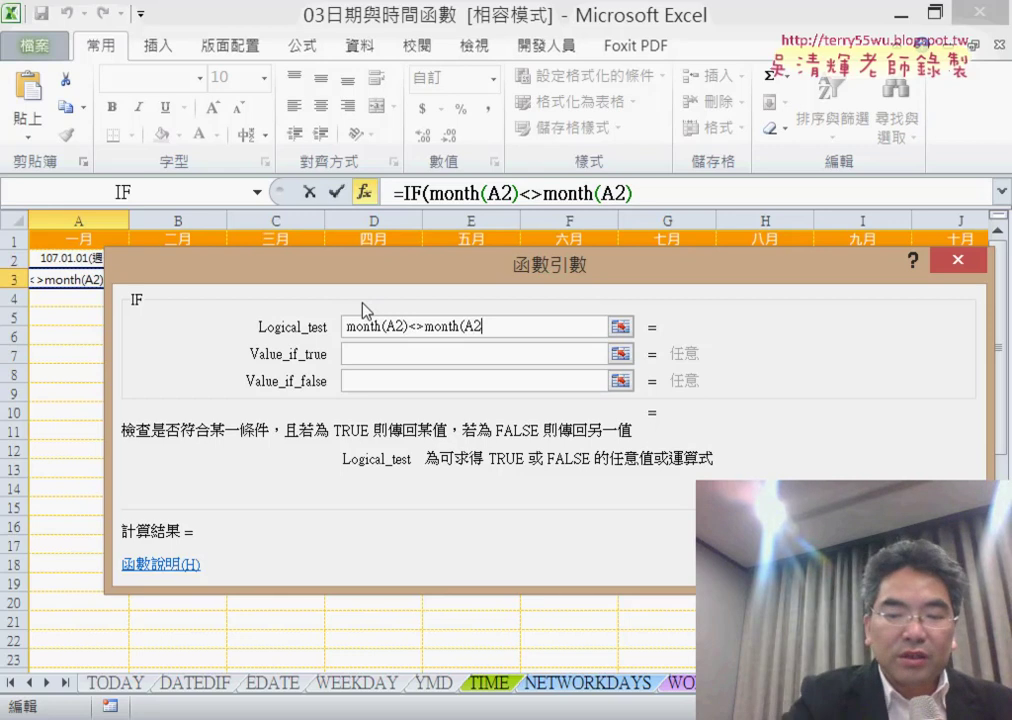
{"action": "type", "text": "+1"}
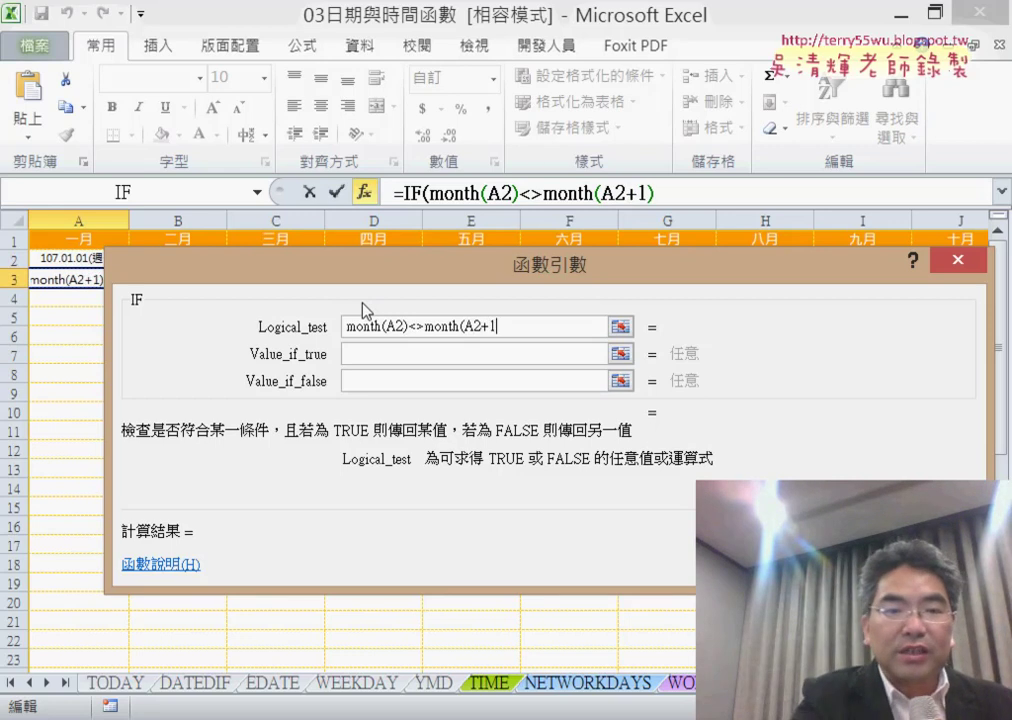
{"action": "type", "text": ")"}
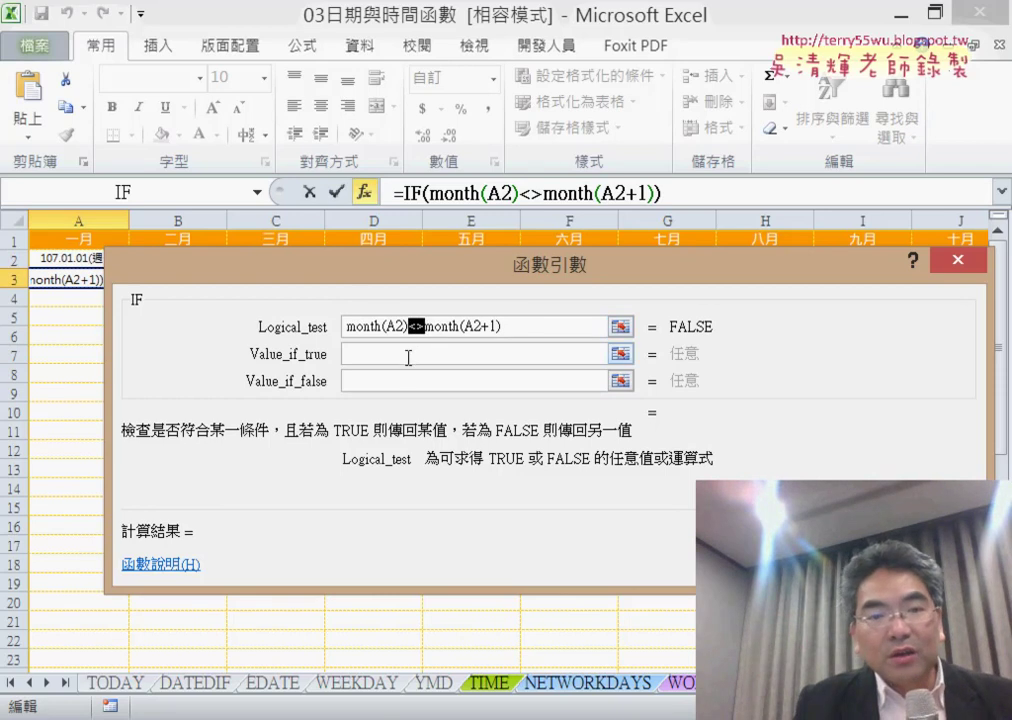
Set Value_if_true to "" and Value_if_false to A2+1, and commit the formula.
{"action": "left_click", "coordinate": [408, 354]}
{"action": "type", "text": "\"\""}
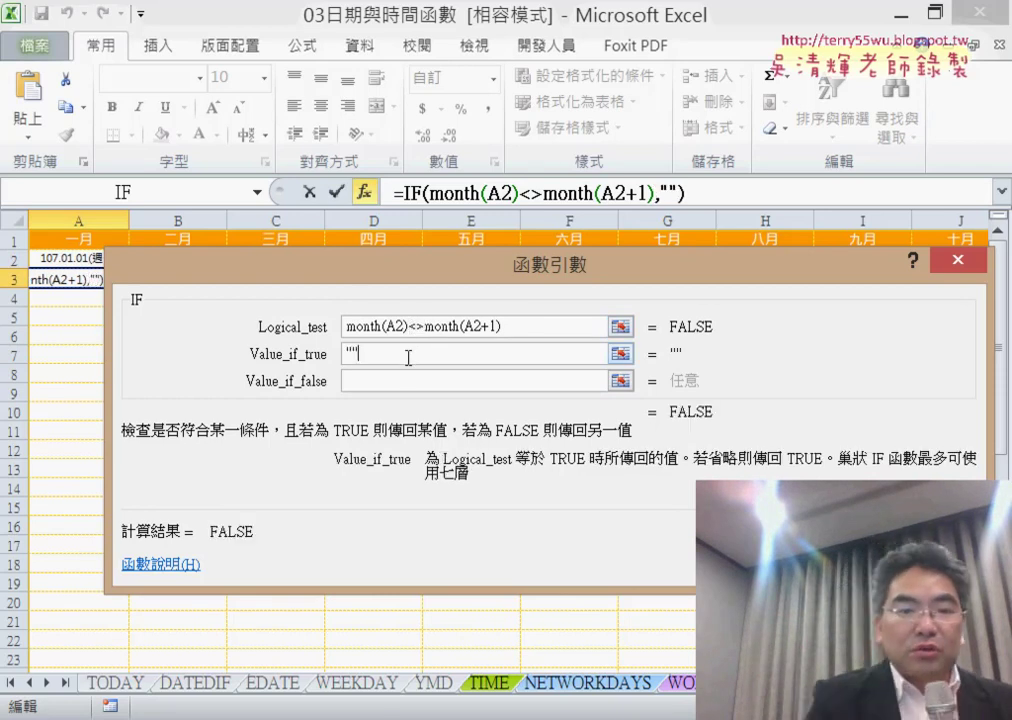
{"action": "key", "text": "Tab"}
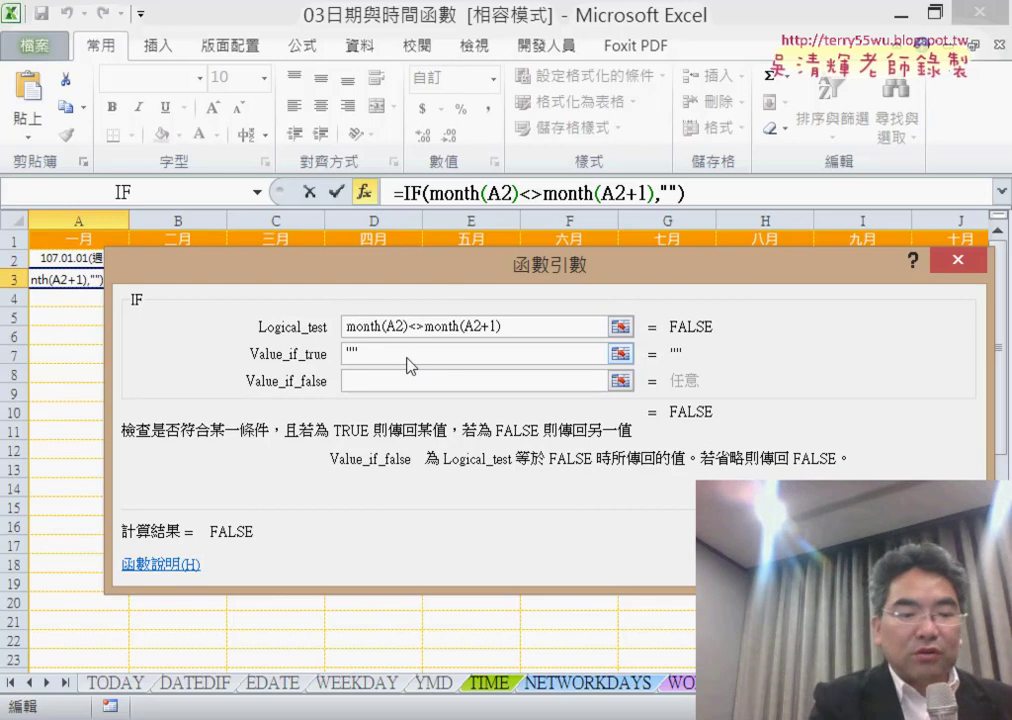
{"action": "type", "text": "A2"}
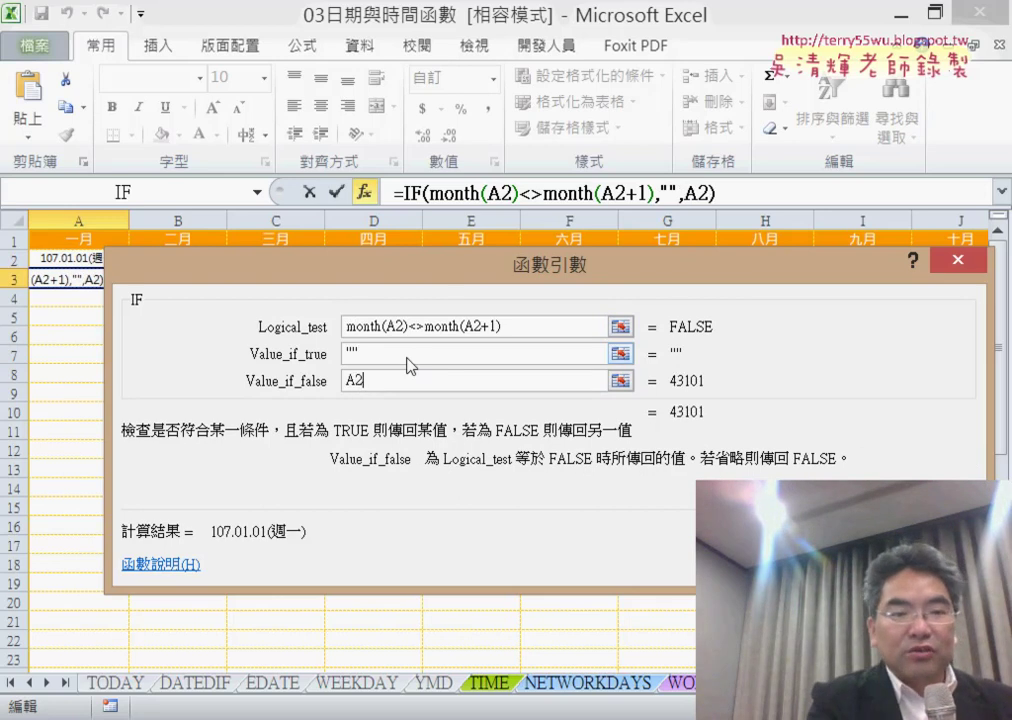
{"action": "type", "text": "+"}
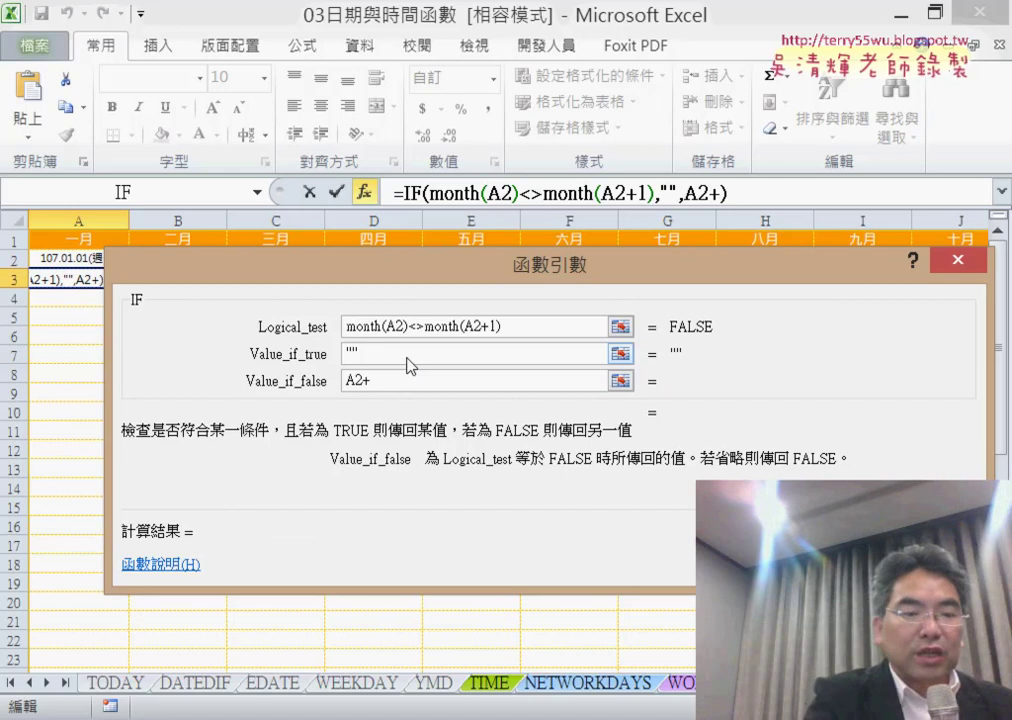
{"action": "type", "text": "1"}
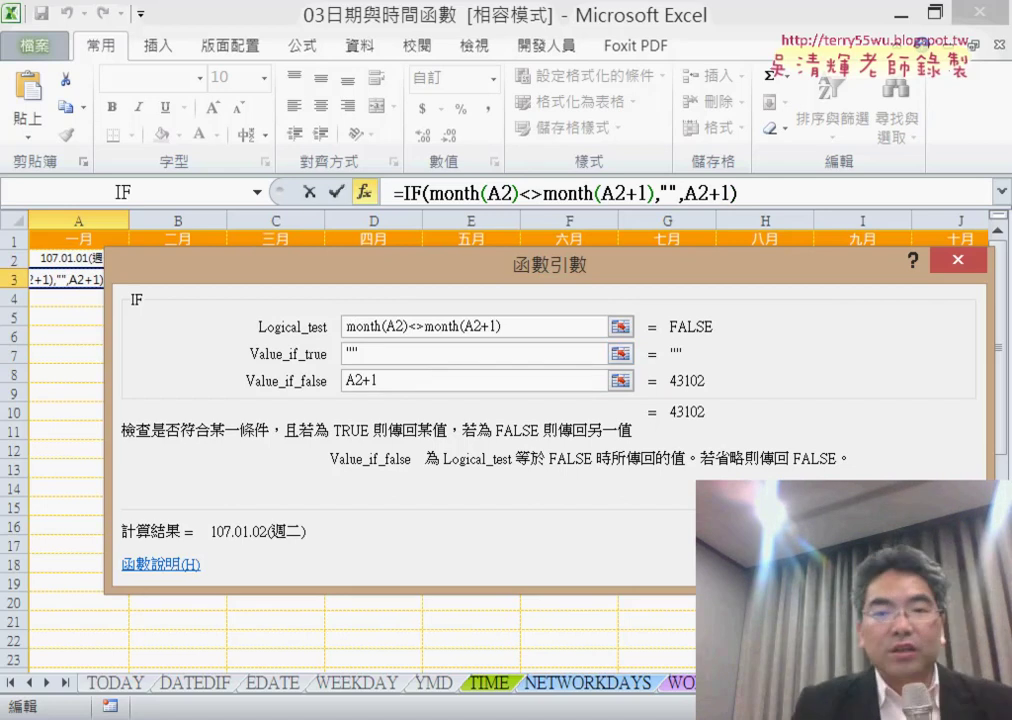
{"action": "key", "text": "Return"}
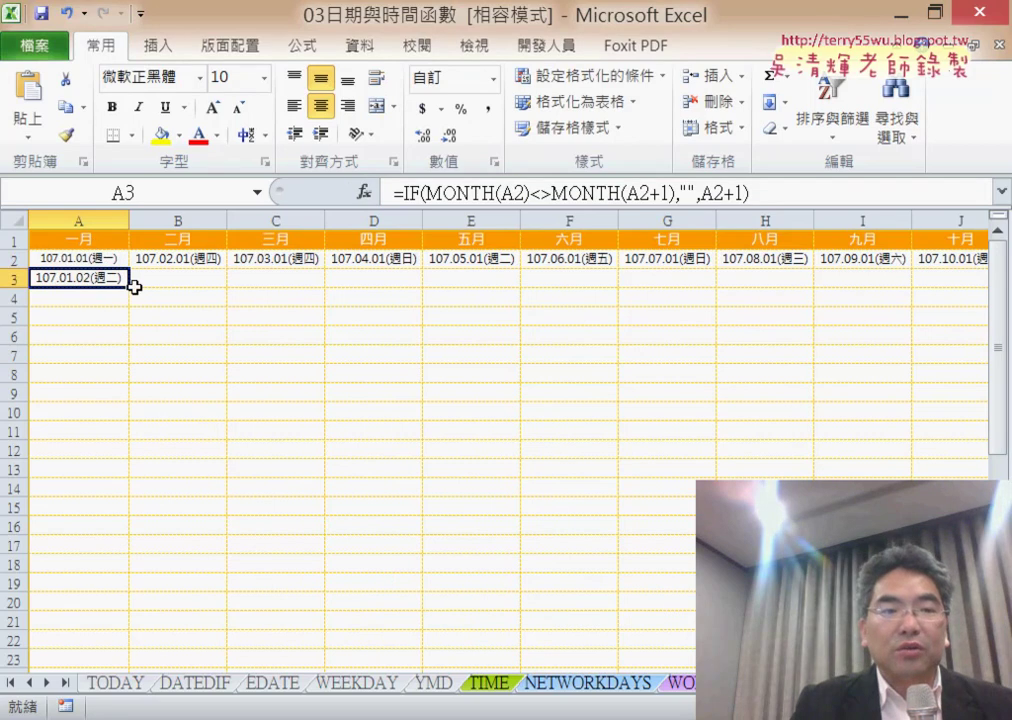
Fill the IF formula down to row 32 in columns A and B, then pen-mark blank B30 and MONTH.
{"action": "left_click_drag", "start_coordinate": [133, 286], "coordinate": [130, 675]}
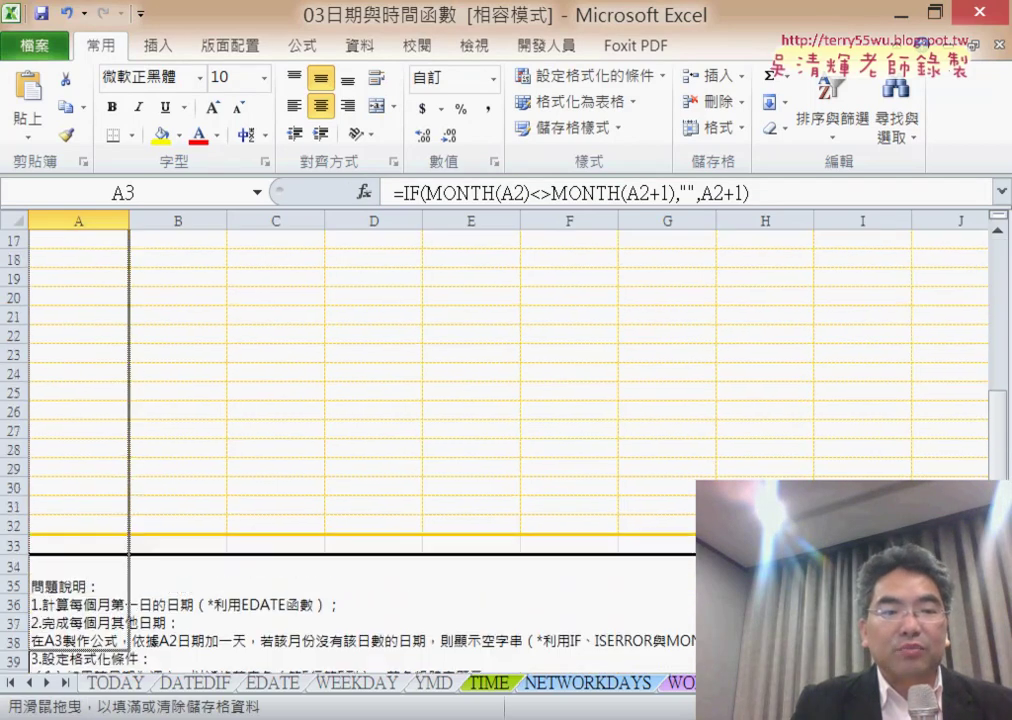
{"action": "mouse_move", "coordinate": [130, 668]}
{"action": "left_mouse_down"}
{"action": "mouse_move", "coordinate": [133, 494]}
{"action": "mouse_move", "coordinate": [213, 510]}
{"action": "left_mouse_up"}
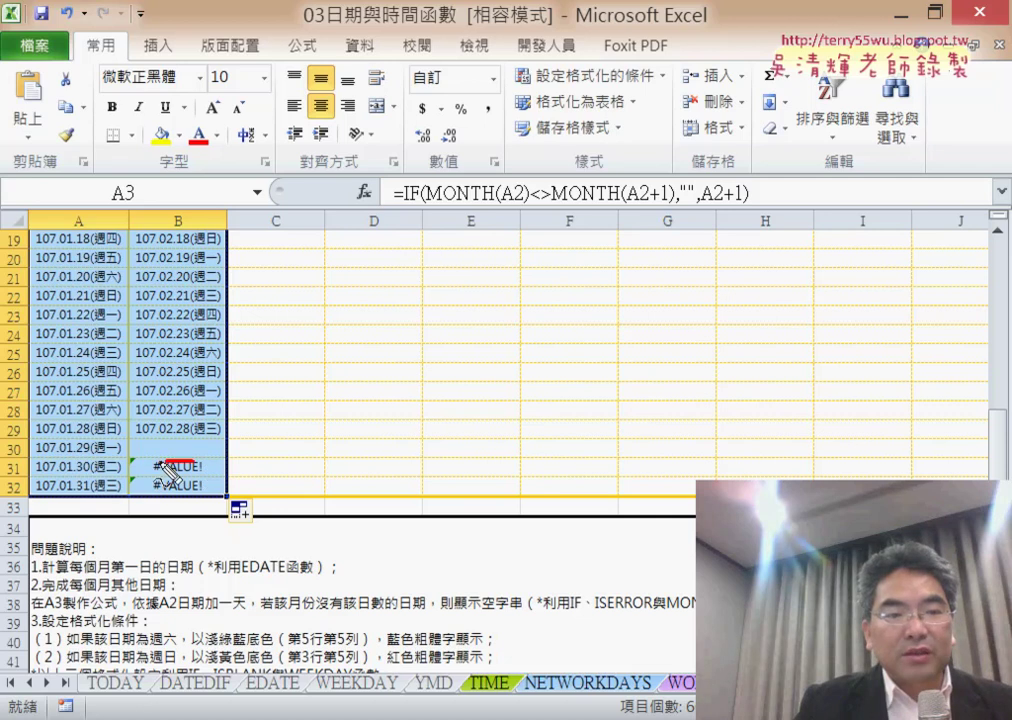
{"action": "mouse_move", "coordinate": [190, 462]}
{"action": "left_mouse_down"}
{"action": "mouse_move", "coordinate": [206, 450]}
{"action": "mouse_move", "coordinate": [182, 447]}
{"action": "left_mouse_up"}
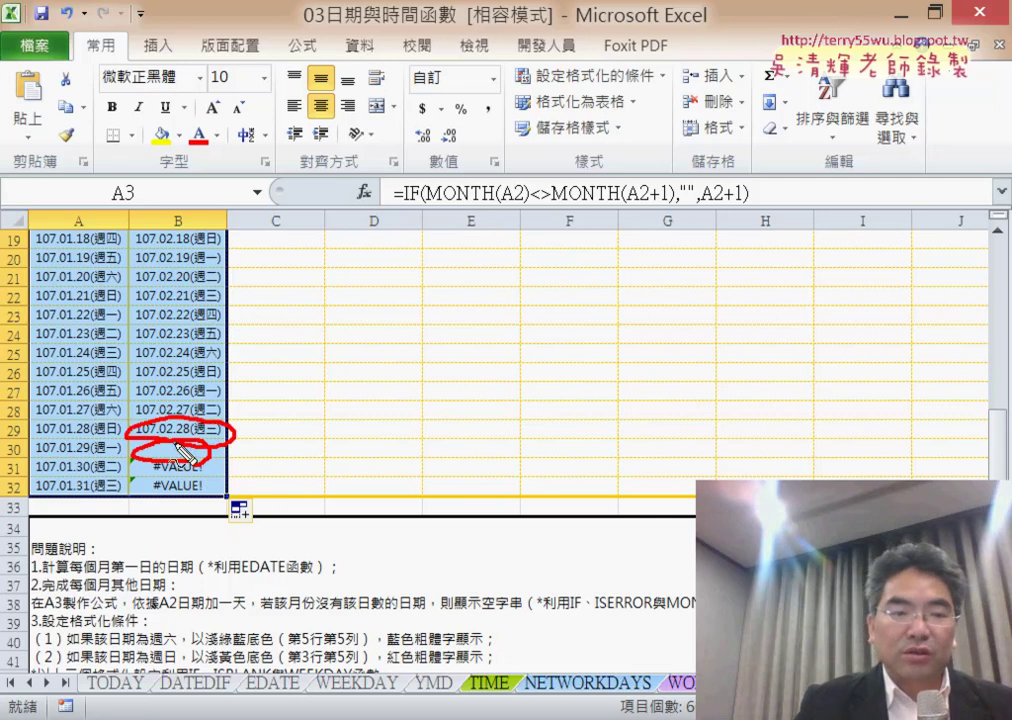
{"action": "mouse_move", "coordinate": [290, 438]}
{"action": "left_mouse_down"}
{"action": "mouse_move", "coordinate": [210, 446]}
{"action": "mouse_move", "coordinate": [226, 452]}
{"action": "left_mouse_up"}
{"action": "left_click_drag", "start_coordinate": [291, 421], "coordinate": [312, 438]}
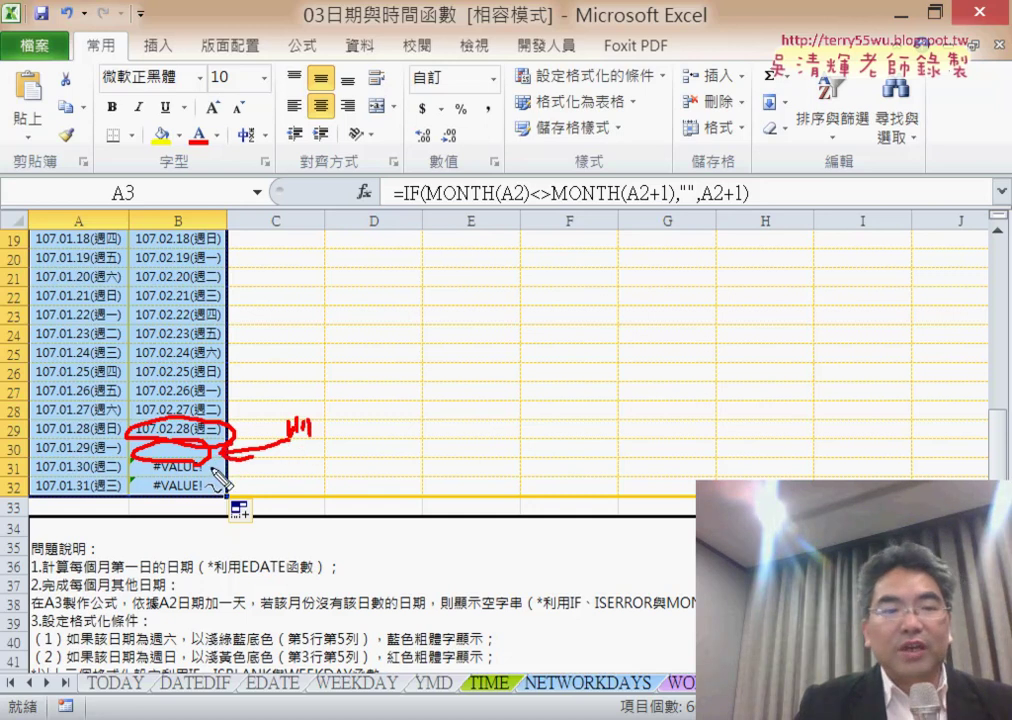
{"action": "left_click_drag", "start_coordinate": [551, 210], "coordinate": [610, 209]}
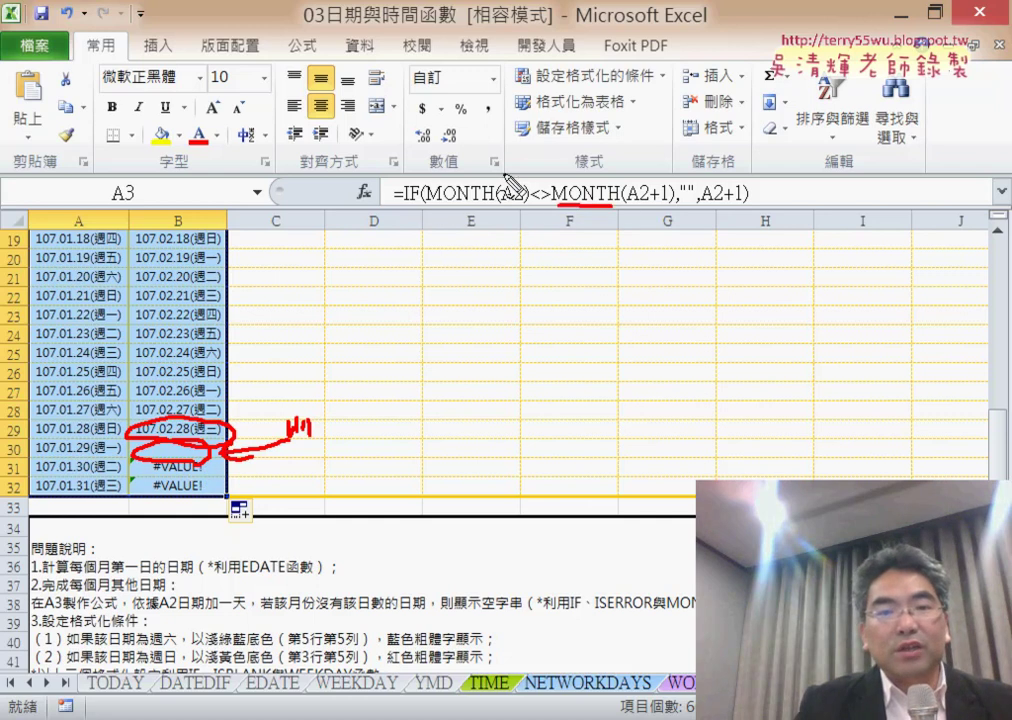
{"action": "left_click_drag", "start_coordinate": [518, 168], "coordinate": [520, 183]}
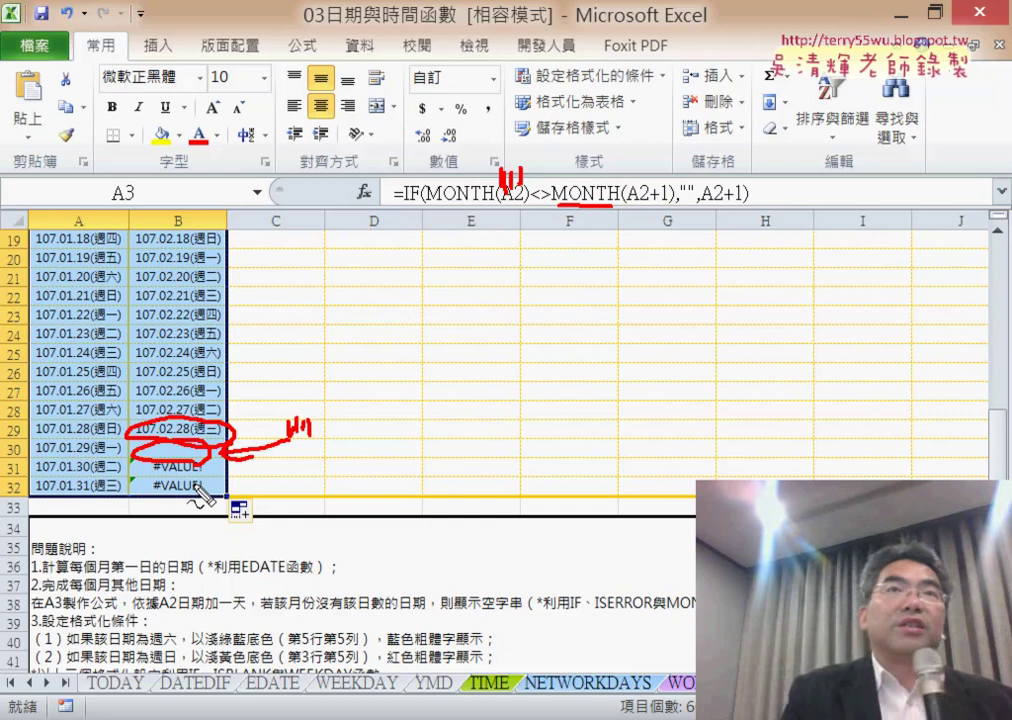
{"action": "key", "text": "Escape"}
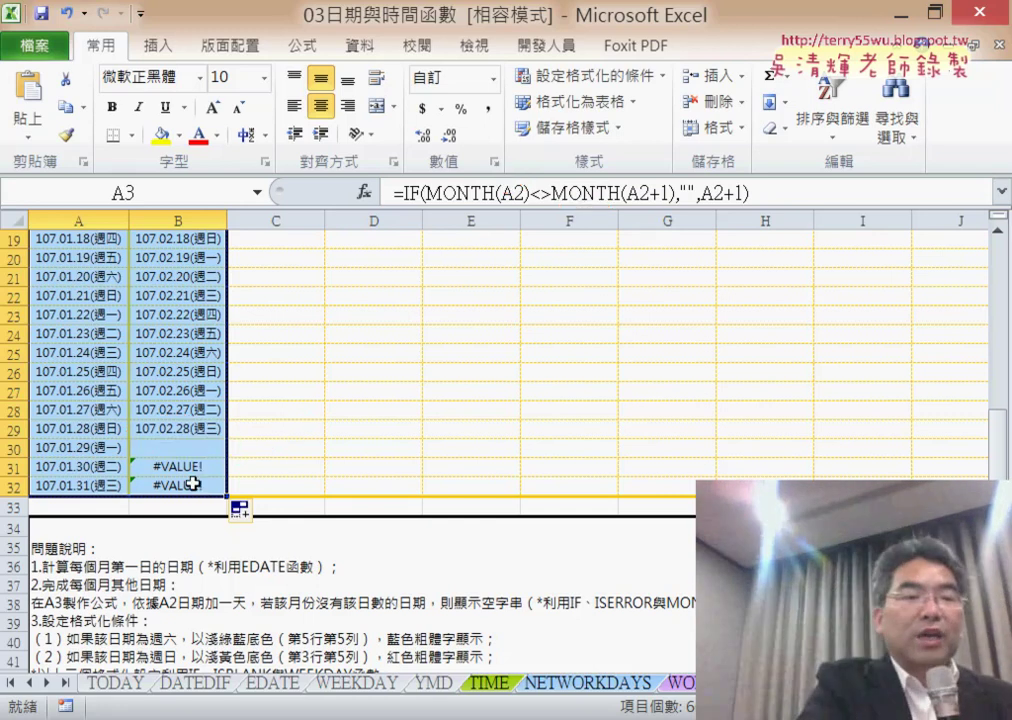
Cut the whole IF formula text out of cell A3.
{"action": "scroll", "coordinate": [197, 481], "scroll_direction": "up", "scroll_amount": 4}
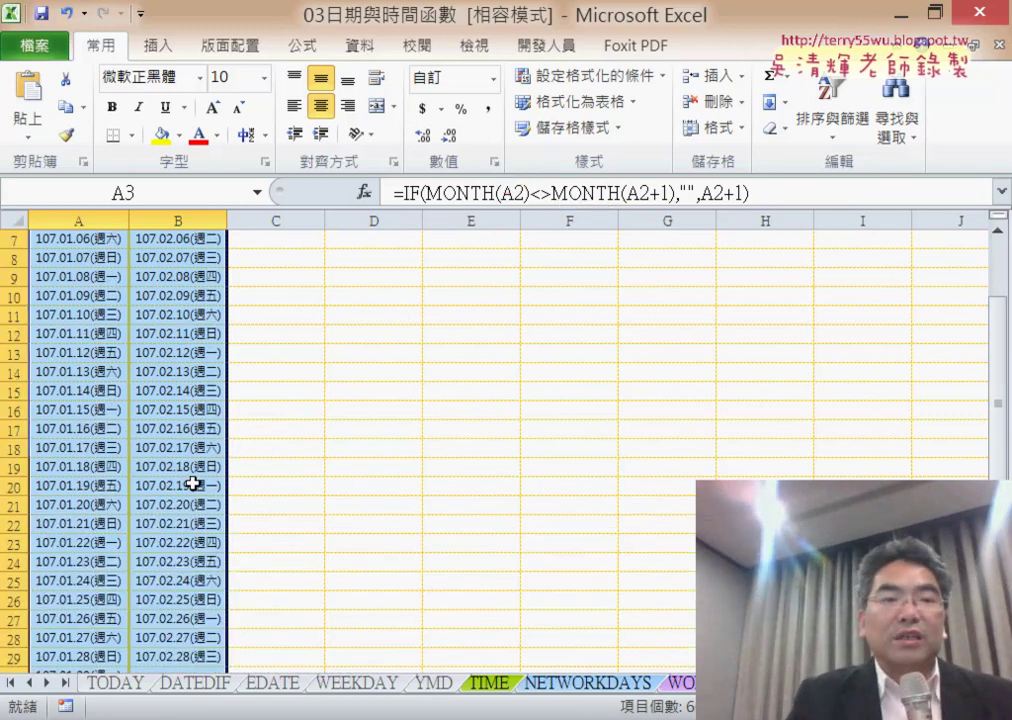
{"action": "scroll", "coordinate": [197, 479], "scroll_direction": "up", "scroll_amount": 2}
{"action": "left_click", "coordinate": [95, 277]}
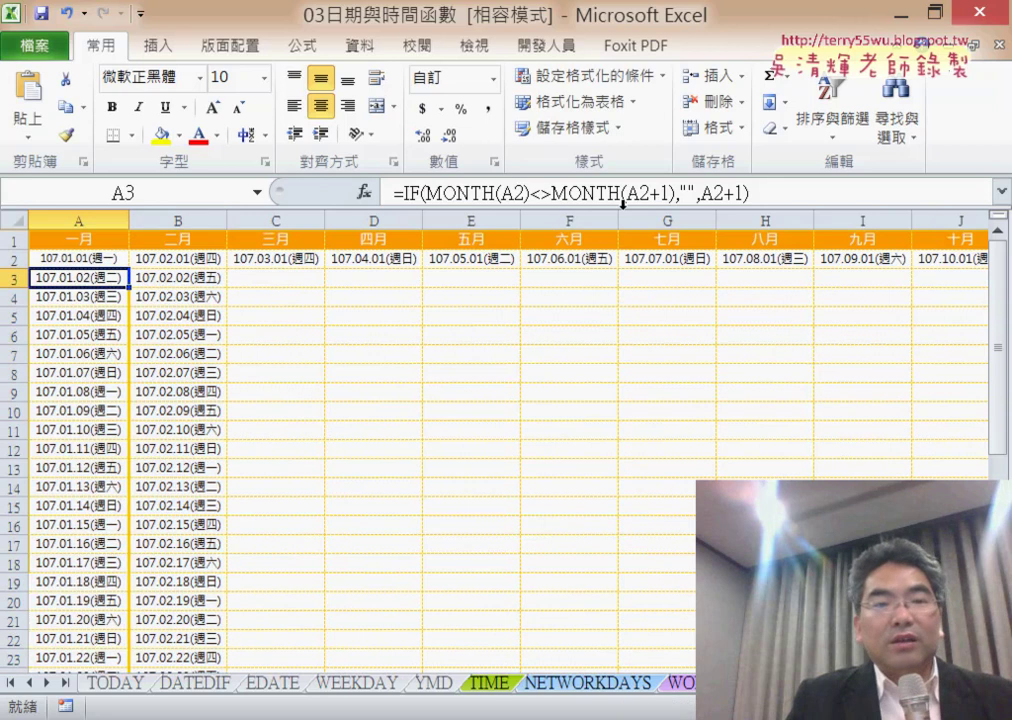
{"action": "left_click_drag", "start_coordinate": [836, 192], "coordinate": [399, 193]}
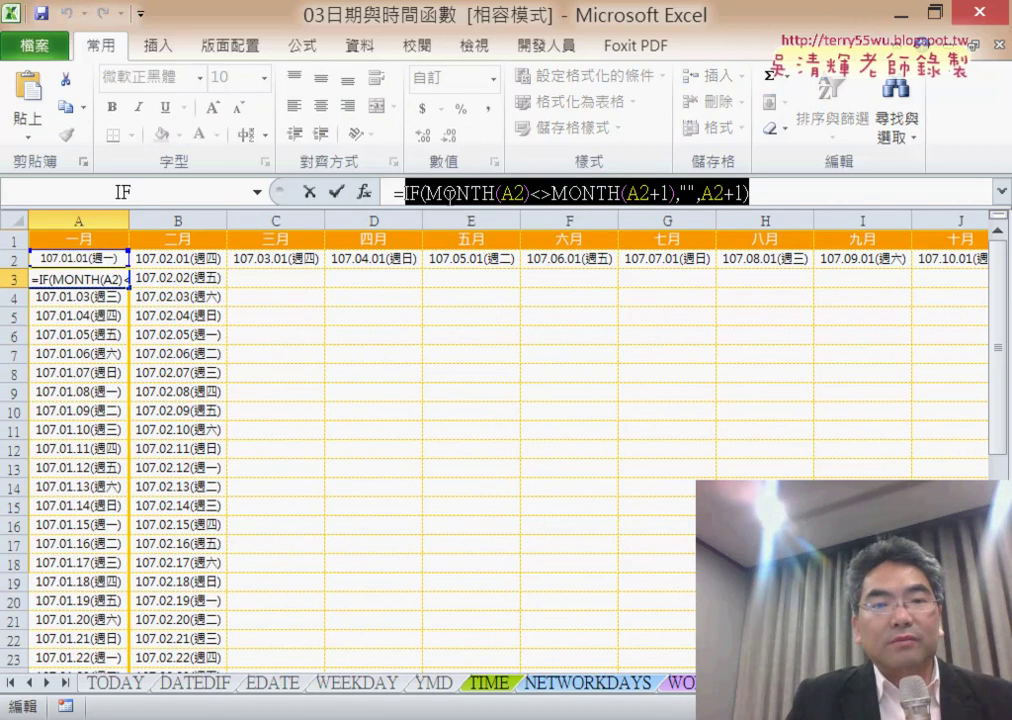
{"action": "right_click", "coordinate": [467, 205]}
{"action": "left_click", "coordinate": [512, 215]}
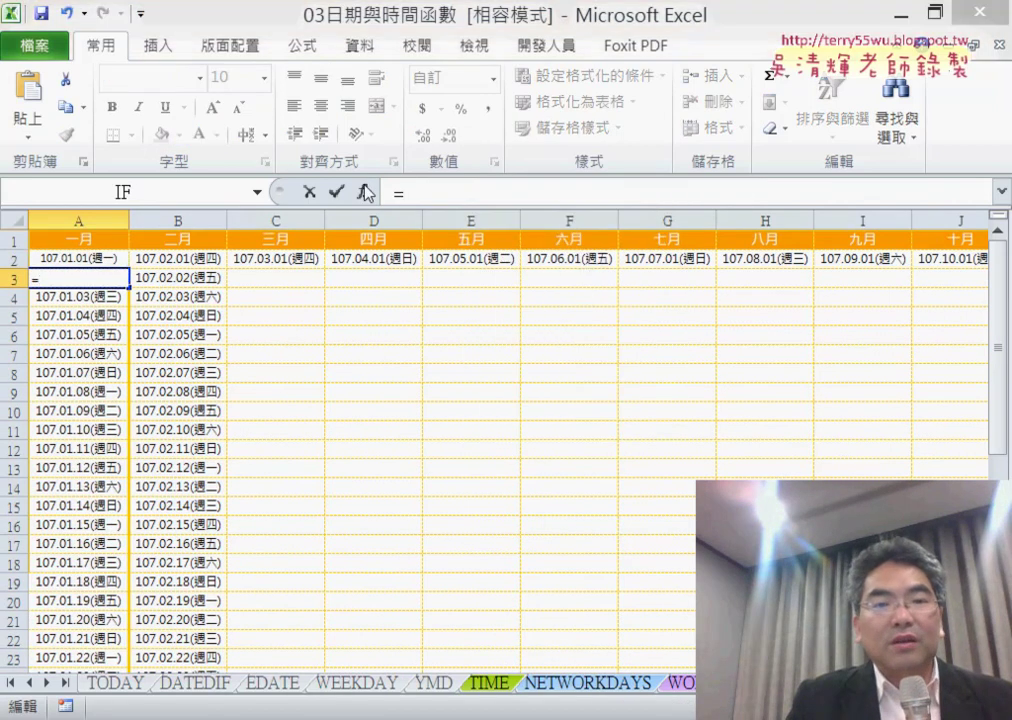
Wrap the pasted IF formula in IFERROR returning "" on error, then fill it down column A.
{"action": "left_click", "coordinate": [363, 191]}
{"action": "double_click", "coordinate": [308, 425]}
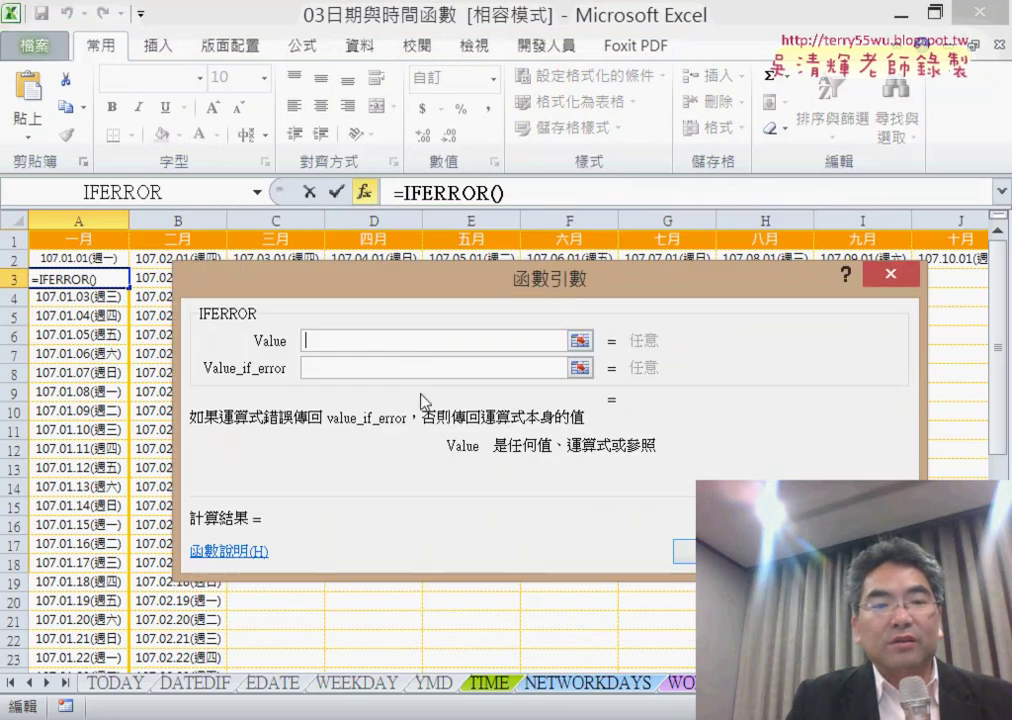
{"action": "right_click", "coordinate": [409, 346]}
{"action": "left_click", "coordinate": [453, 414]}
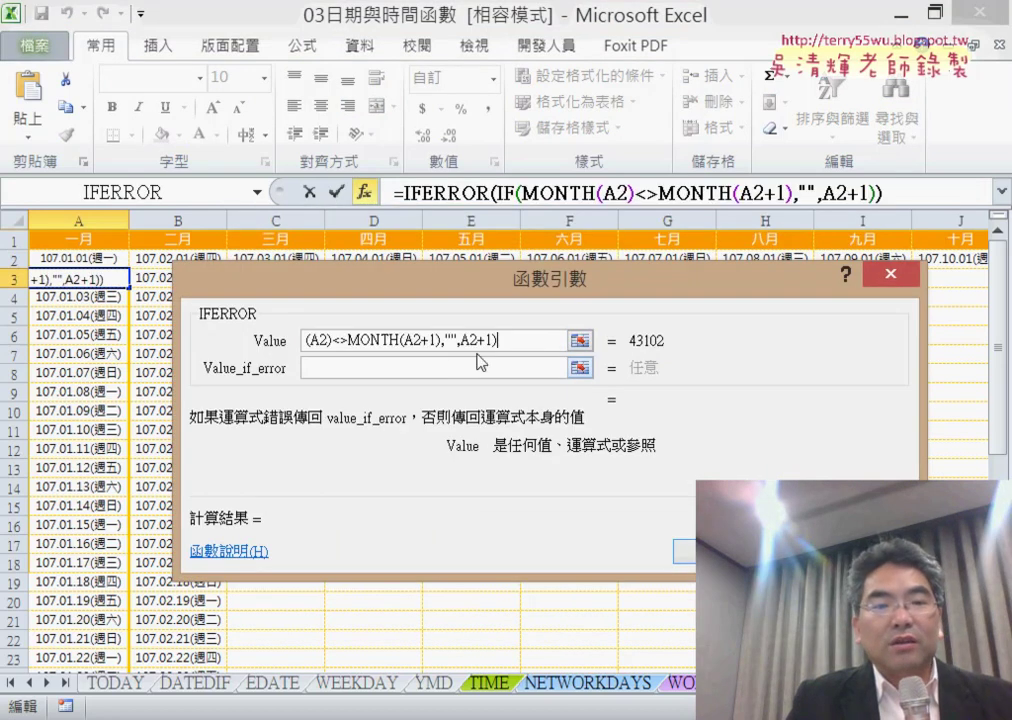
{"action": "left_click", "coordinate": [439, 372]}
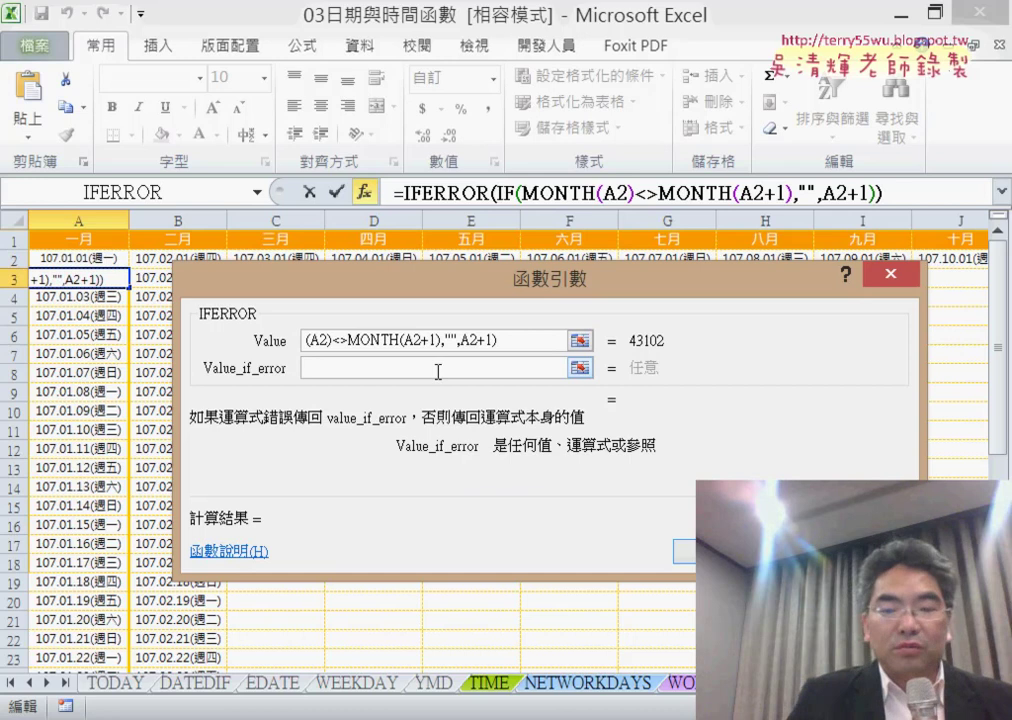
{"action": "type", "text": "\"\""}
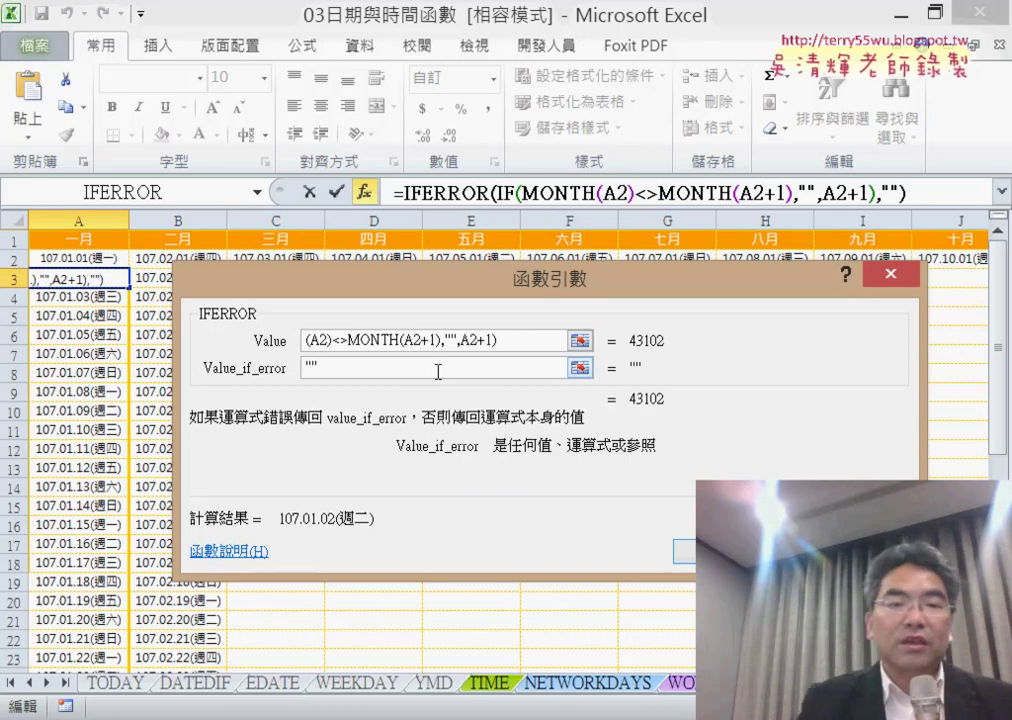
{"action": "left_click", "coordinate": [688, 551]}
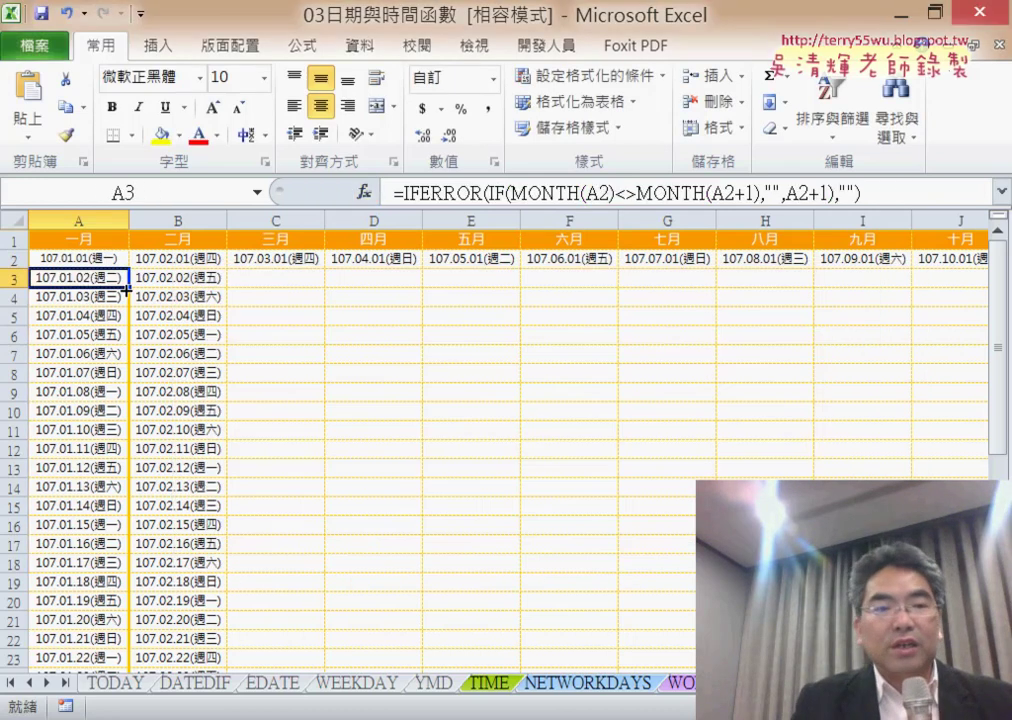
{"action": "left_click_drag", "start_coordinate": [130, 290], "coordinate": [102, 706]}
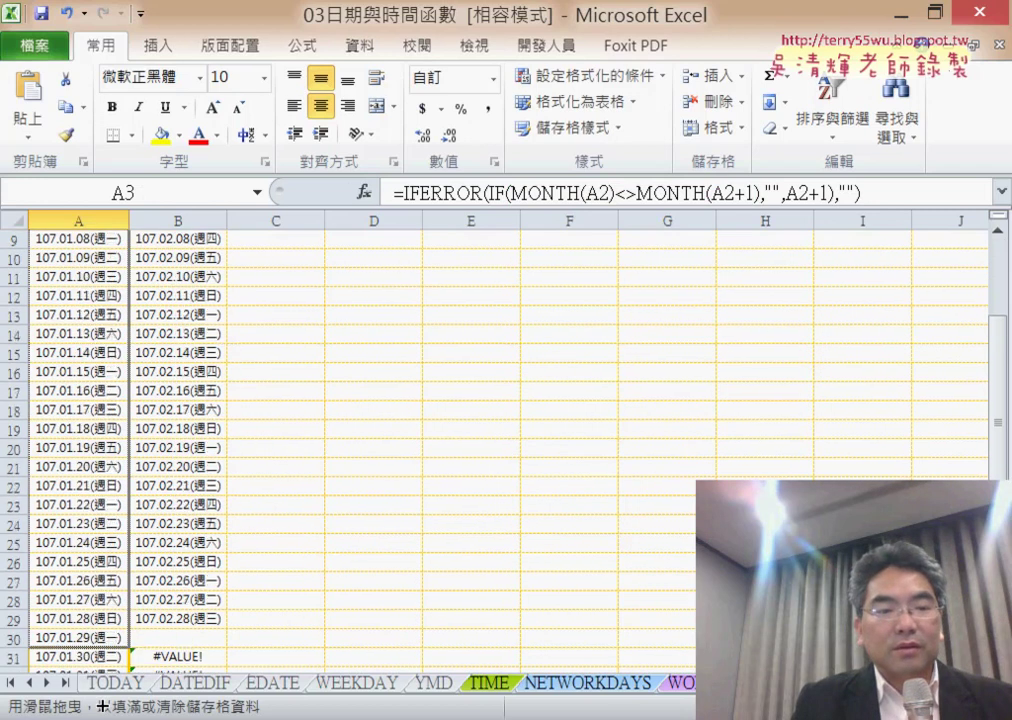
{"action": "mouse_move", "coordinate": [101, 706]}
{"action": "left_mouse_down"}
{"action": "mouse_move", "coordinate": [131, 649]}
{"action": "mouse_move", "coordinate": [209, 650]}
{"action": "left_mouse_up"}
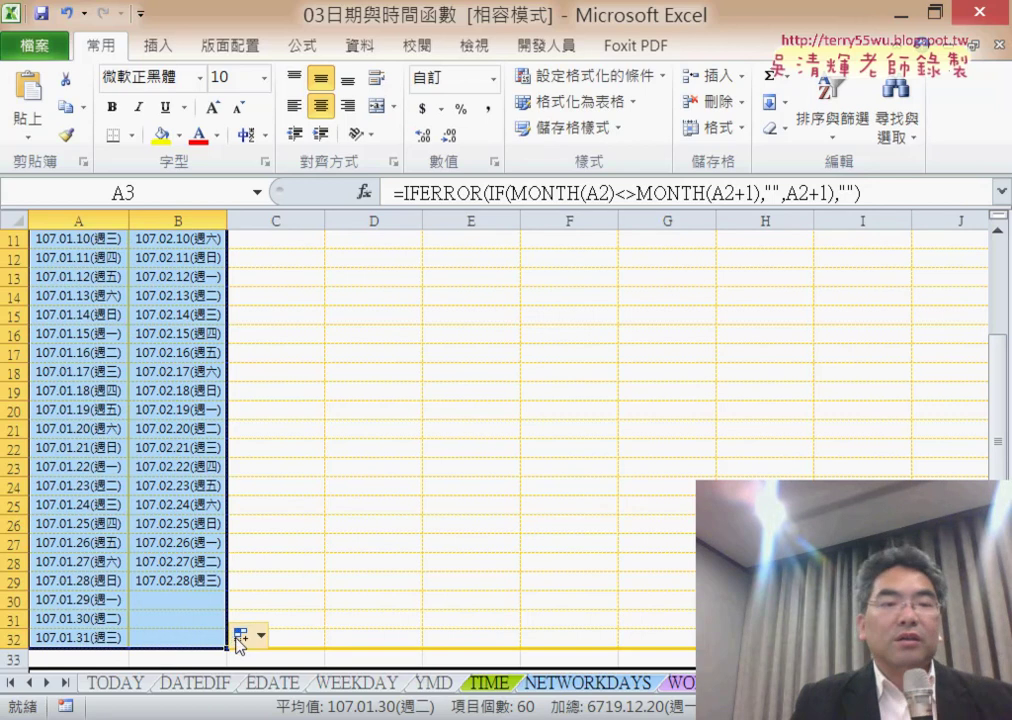
{"action": "mouse_move", "coordinate": [229, 654]}
{"action": "left_mouse_down"}
{"action": "mouse_move", "coordinate": [995, 652]}
{"action": "mouse_move", "coordinate": [905, 652]}
{"action": "left_mouse_up"}
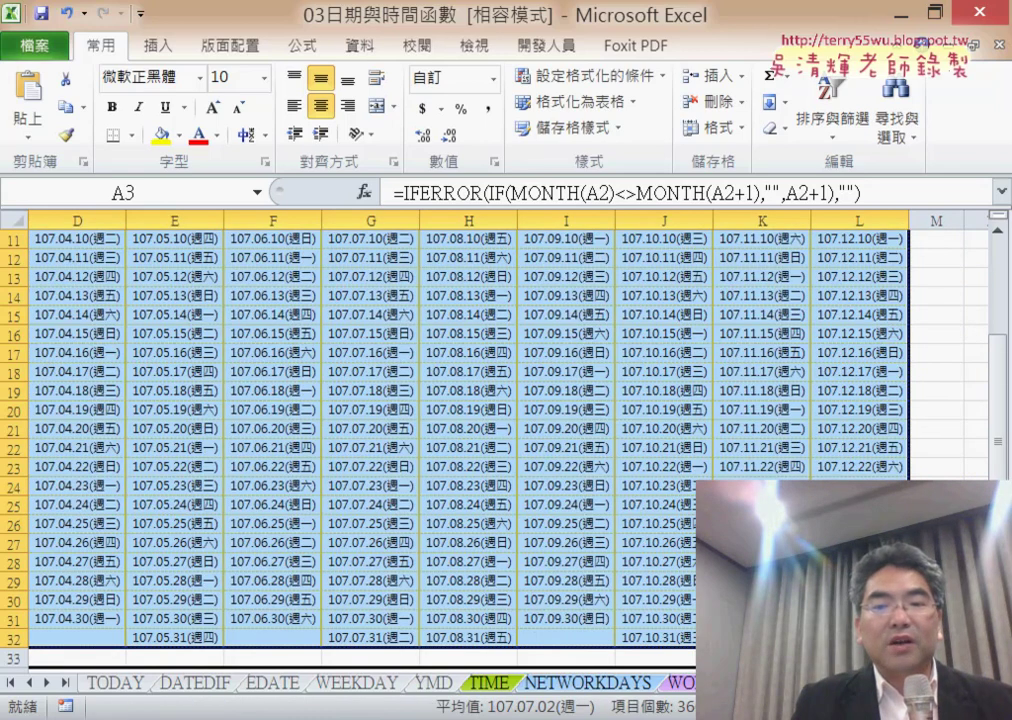
{"action": "scroll", "coordinate": [500, 430], "scroll_direction": "left", "scroll_amount": 3}
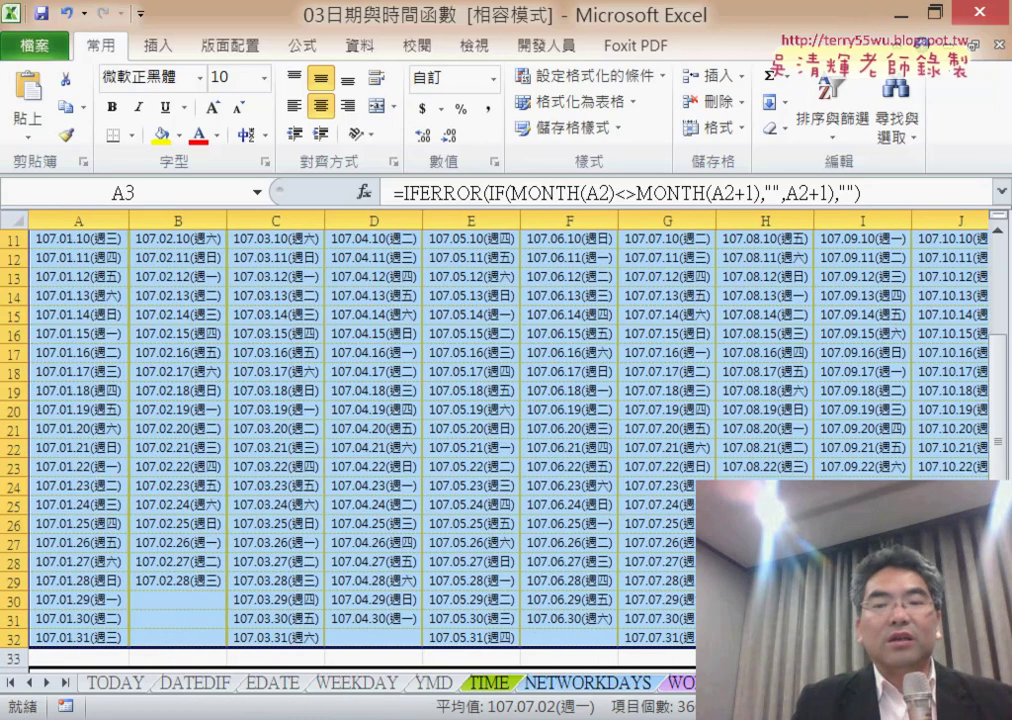
{"action": "scroll", "coordinate": [272, 566], "scroll_direction": "up", "scroll_amount": 3}
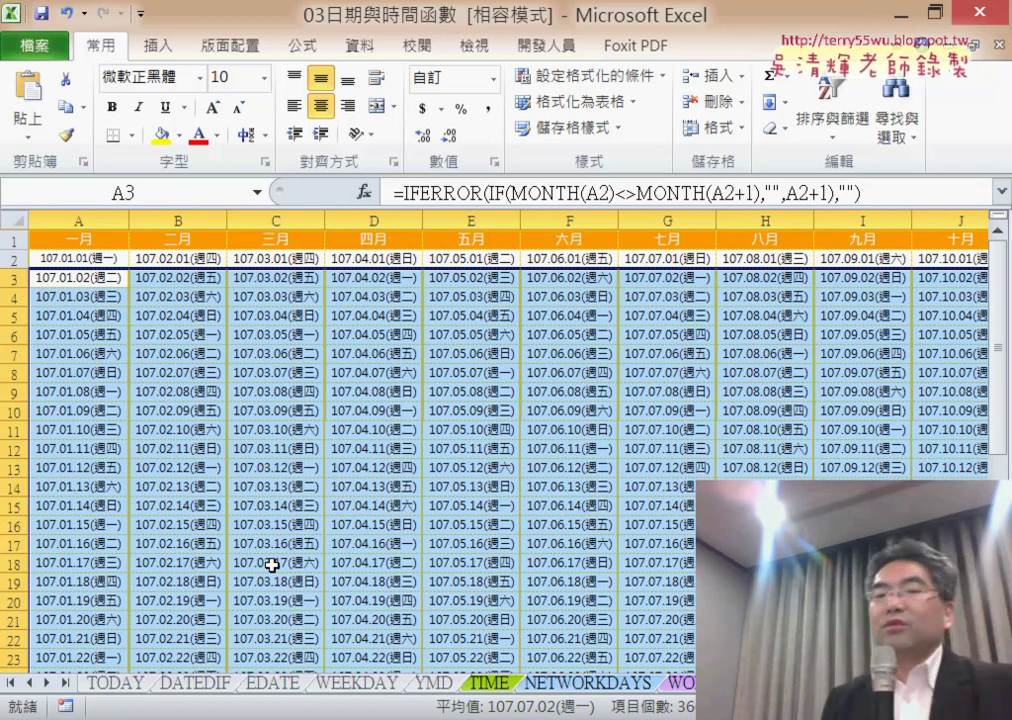
Change A2's start date from 2018/1/1 to 2019/1/1 so the calendar shows year 108.
{"action": "left_click", "coordinate": [63, 259]}
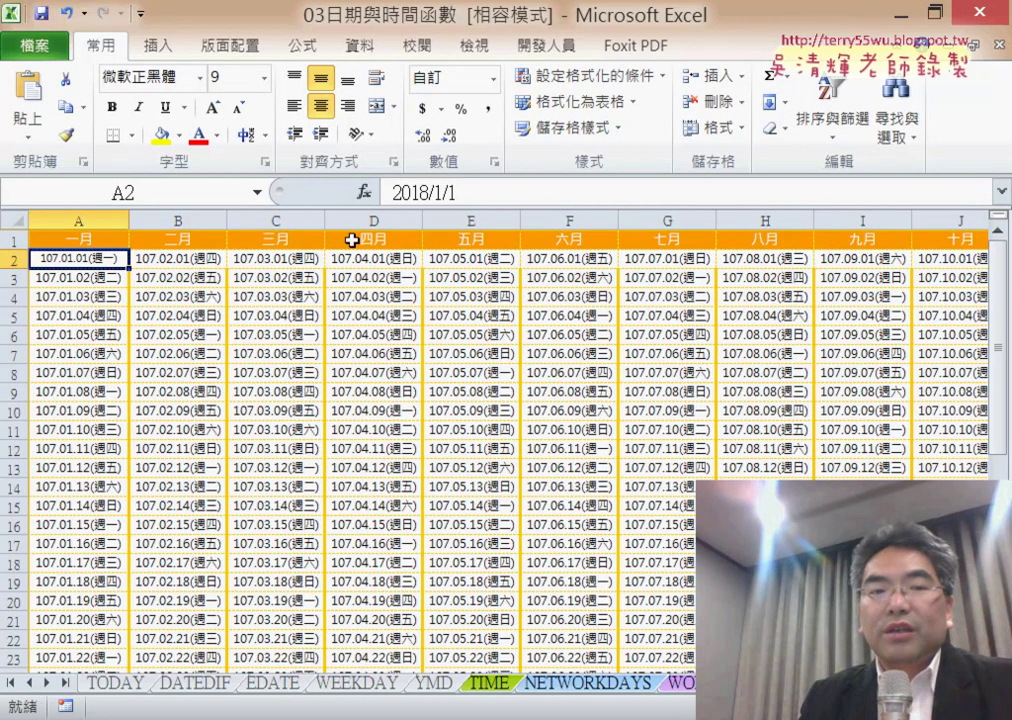
{"action": "left_click", "coordinate": [427, 192]}
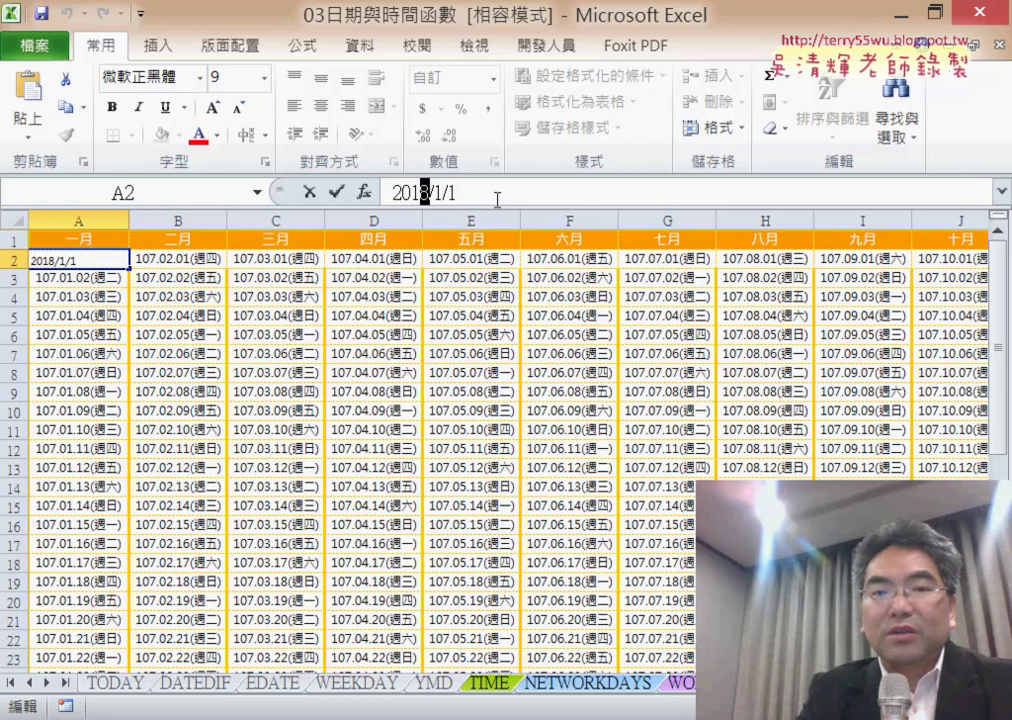
{"action": "type", "text": "9"}
{"action": "key", "text": "ctrl+Return"}
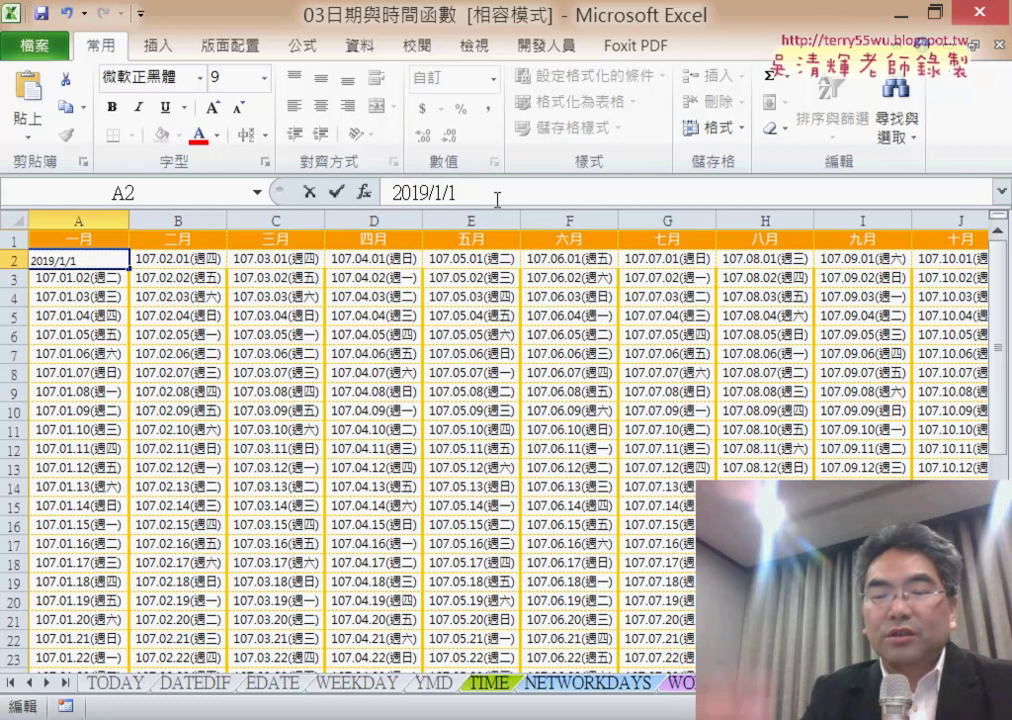
{"action": "key", "text": "Return"}
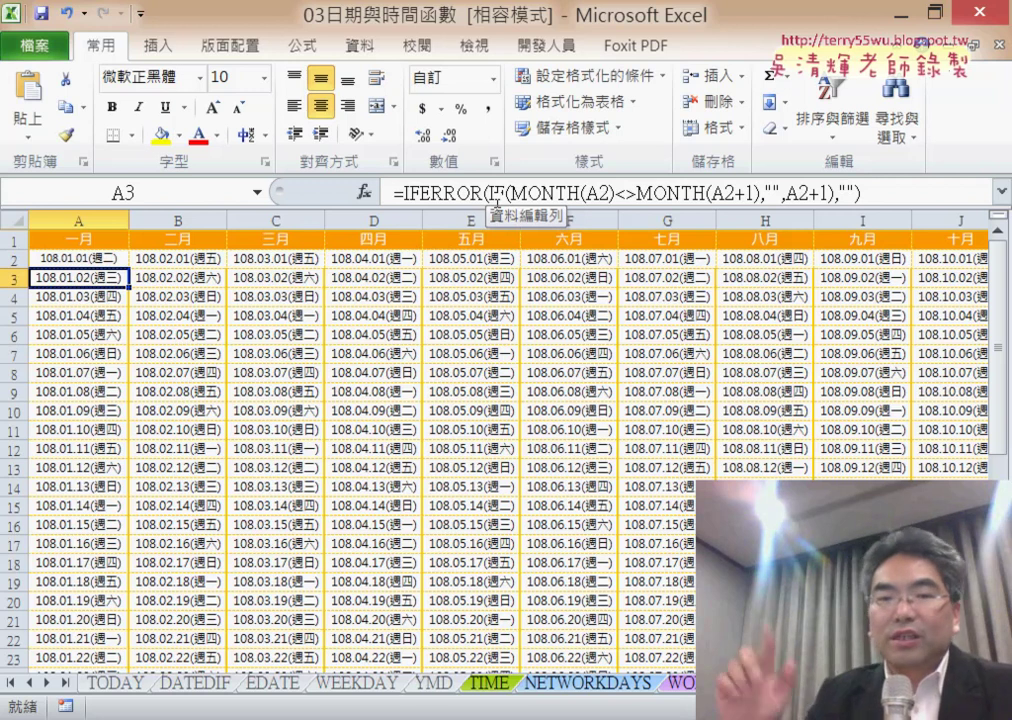
Review A2's date, B2's EDATE and A3's IFERROR formulas, then scroll down to the task instructions.
{"action": "left_click", "coordinate": [92, 259]}
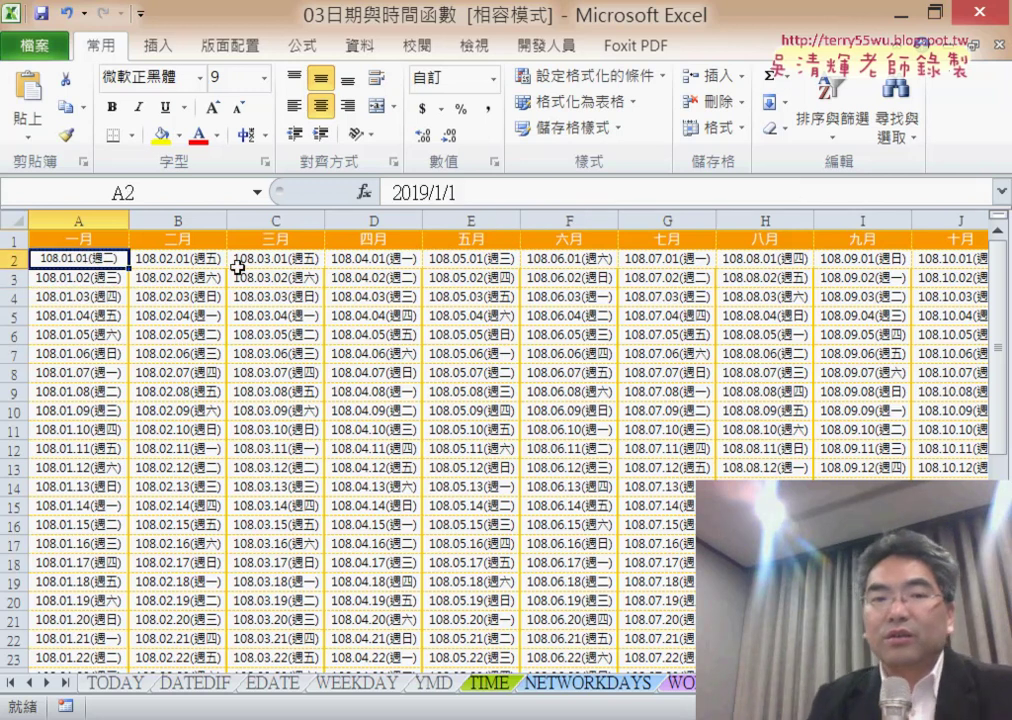
{"action": "left_click", "coordinate": [172, 262]}
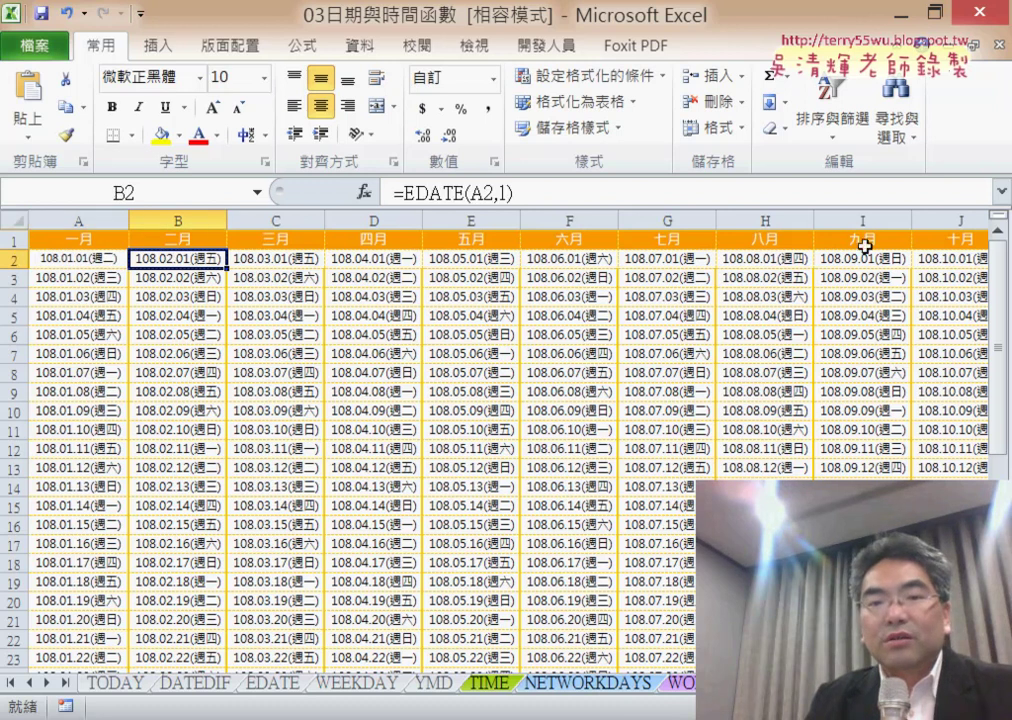
{"action": "left_click", "coordinate": [70, 262]}
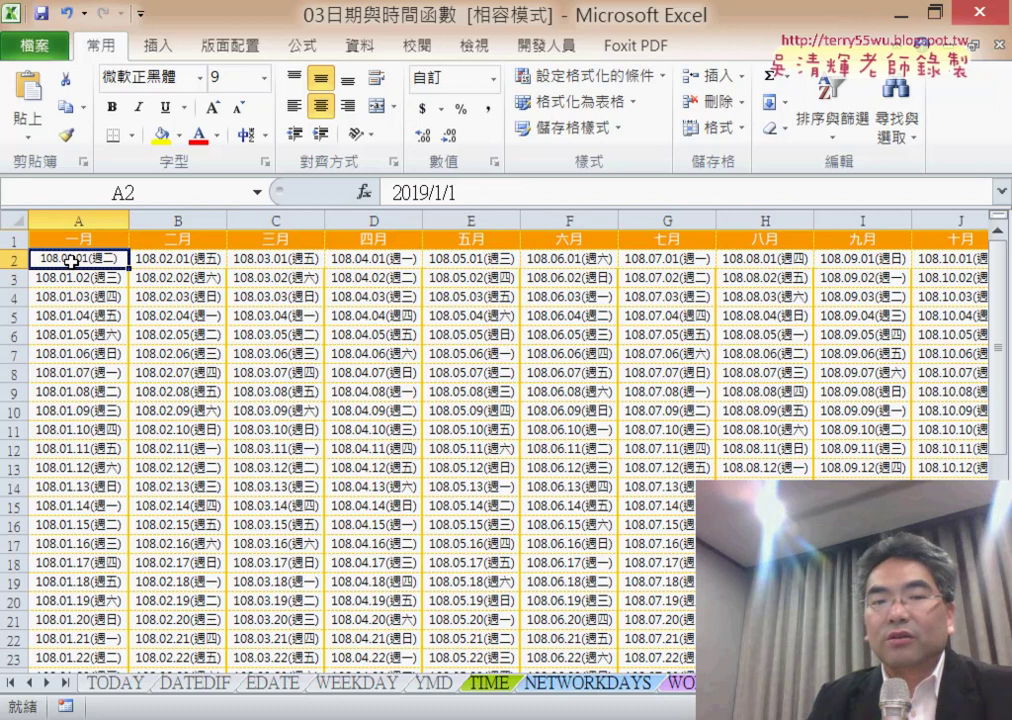
{"action": "left_click", "coordinate": [87, 282]}
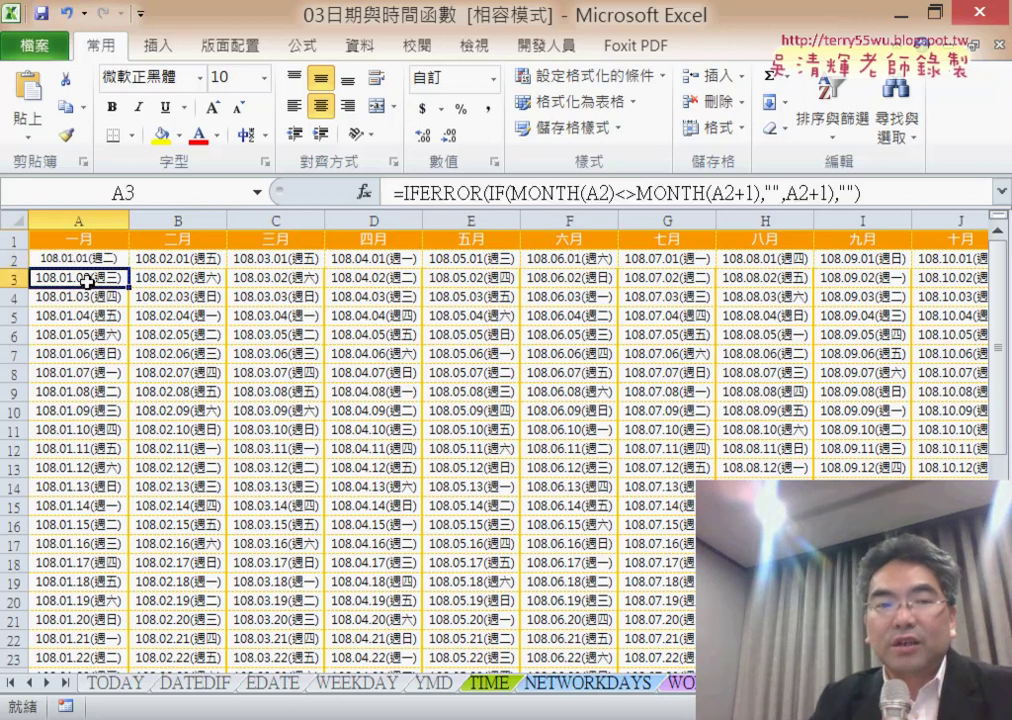
{"action": "left_click", "coordinate": [93, 261]}
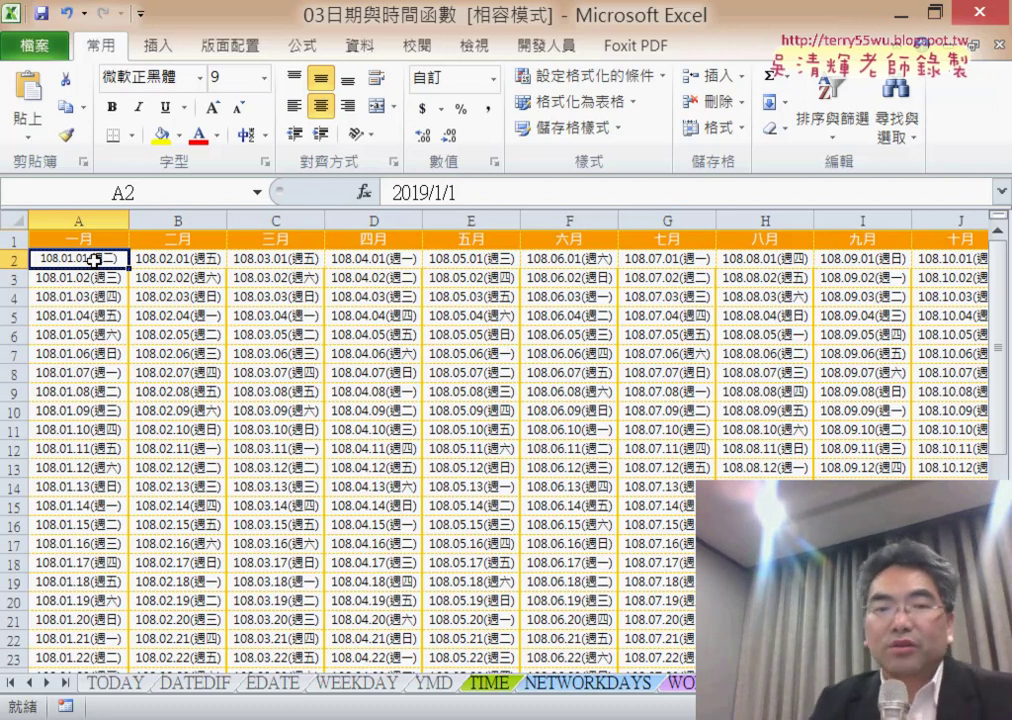
{"action": "left_click", "coordinate": [172, 261]}
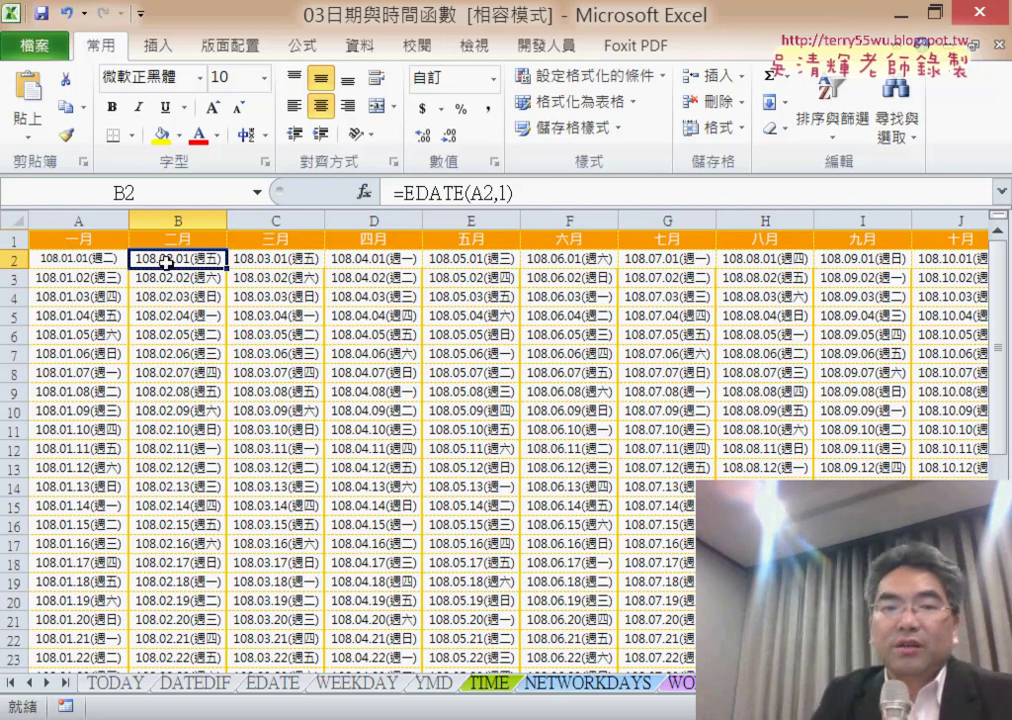
{"action": "left_click", "coordinate": [83, 283]}
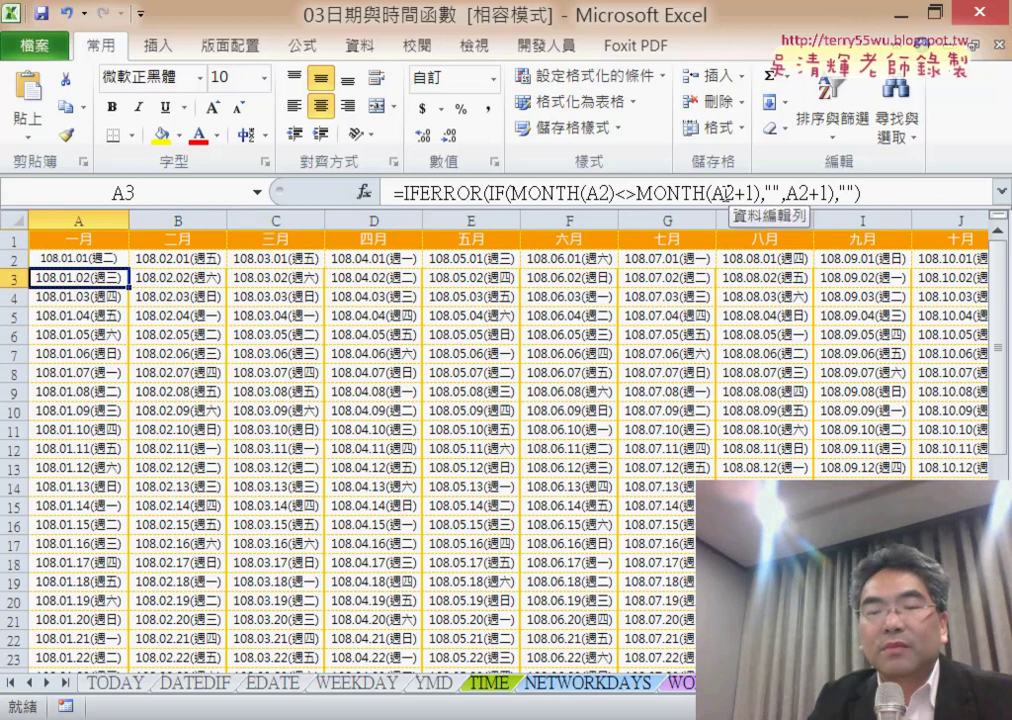
{"action": "scroll", "coordinate": [330, 370], "scroll_direction": "down", "scroll_amount": 7}
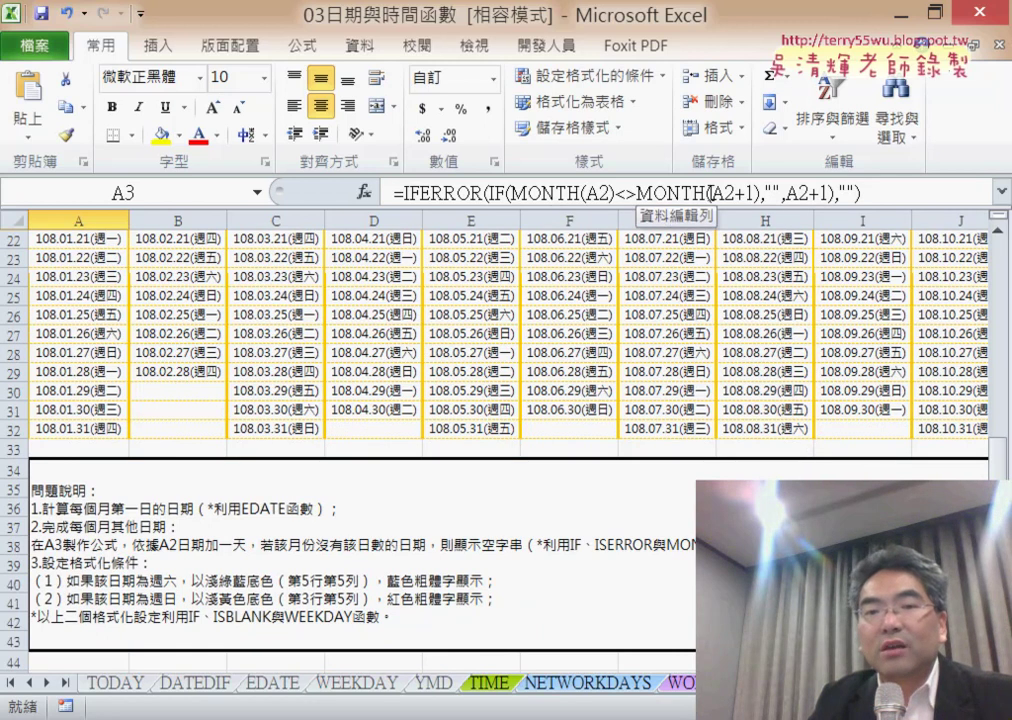
{"action": "left_click", "coordinate": [770, 193]}
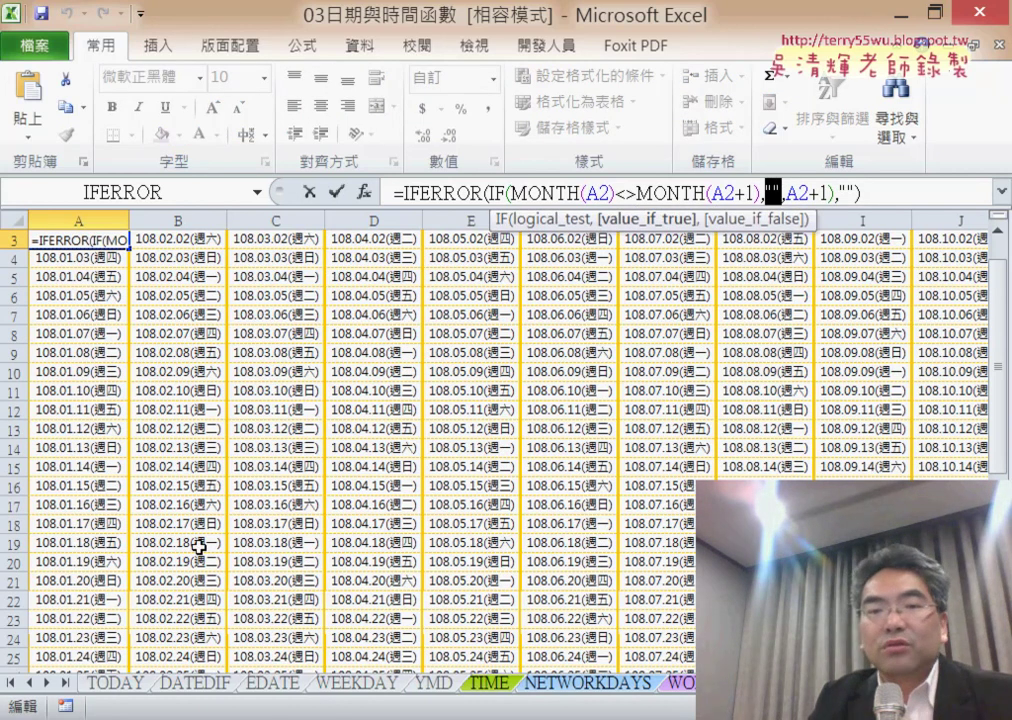
{"action": "left_click", "coordinate": [336, 191]}
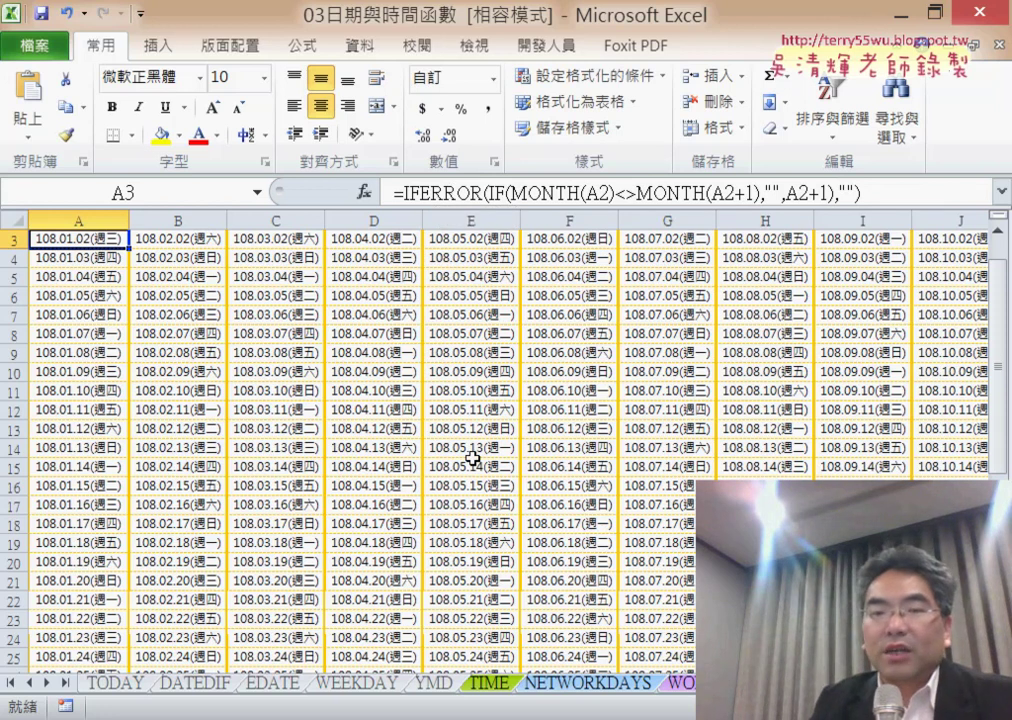
{"action": "scroll", "coordinate": [472, 458], "scroll_direction": "up", "scroll_amount": 1}
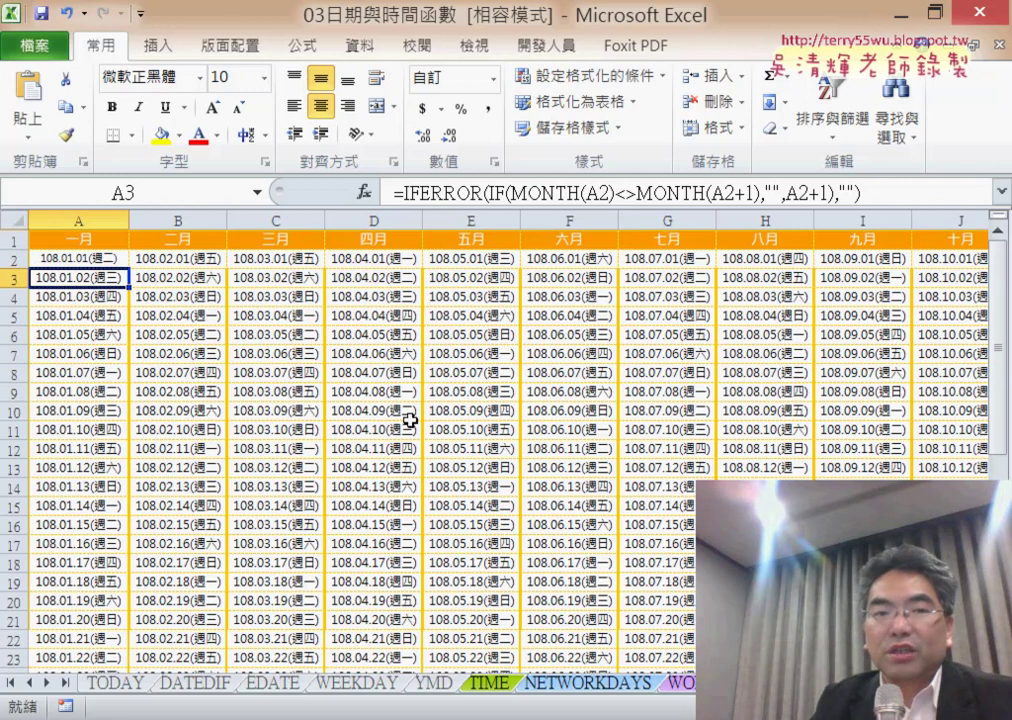
Select the calendar dates A2:L32 from A2 across to December and down to row 32.
{"action": "left_click", "coordinate": [112, 258]}
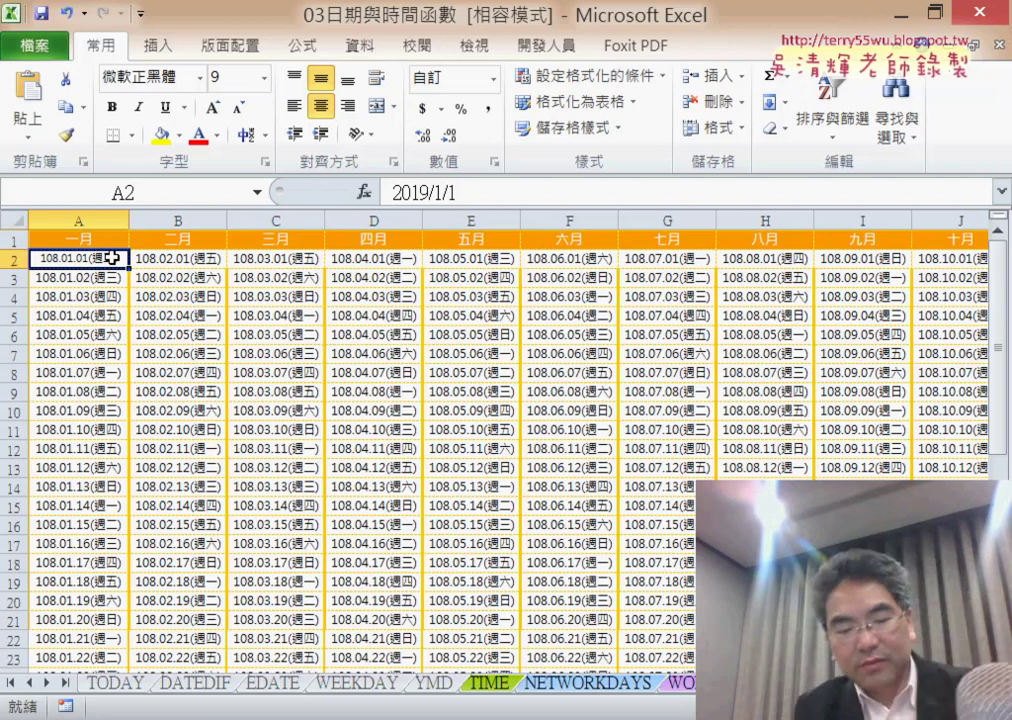
{"action": "key", "text": "ctrl+shift+Right"}
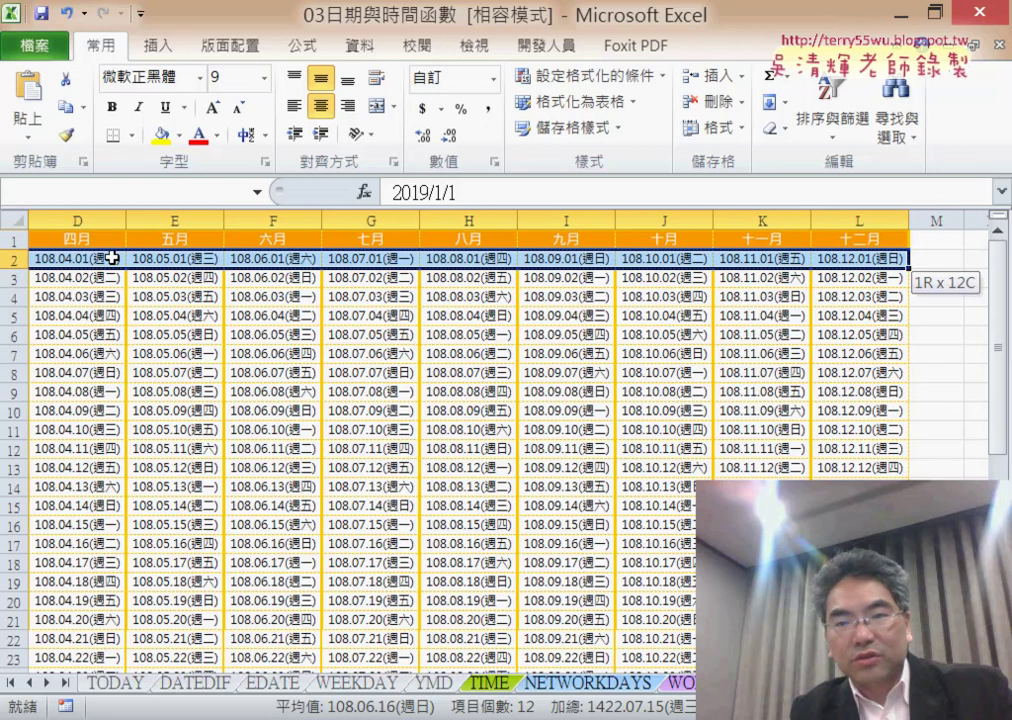
{"action": "key", "text": "ctrl+shift+Down"}
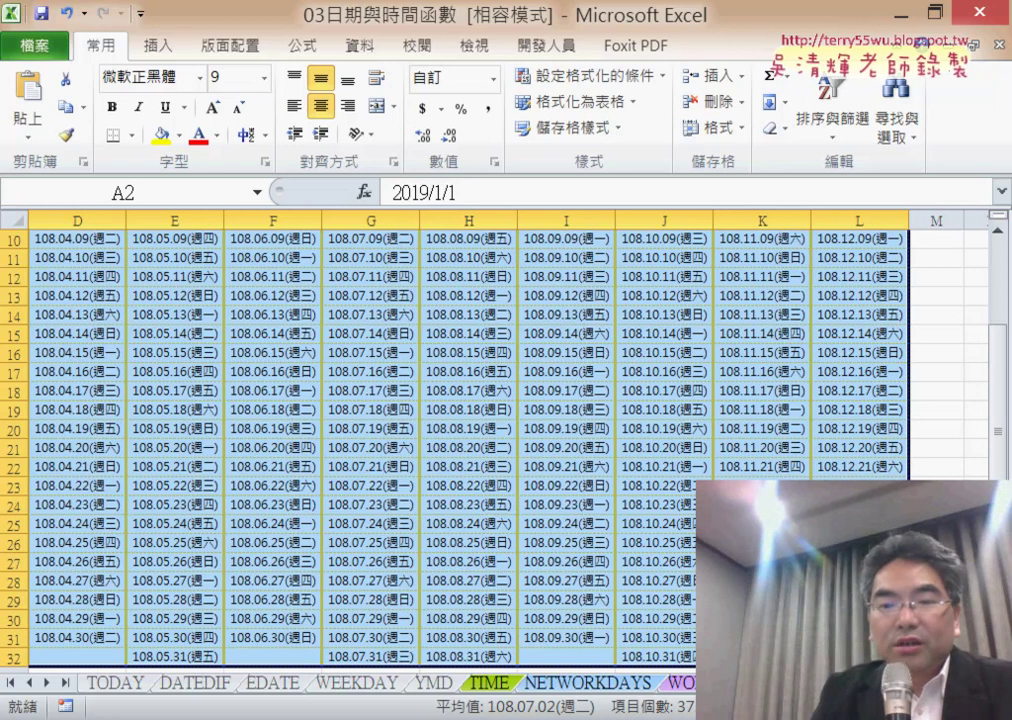
{"action": "scroll", "coordinate": [400, 400], "scroll_direction": "left", "scroll_amount": 3}
{"action": "scroll", "coordinate": [400, 400], "scroll_direction": "up", "scroll_amount": 3}
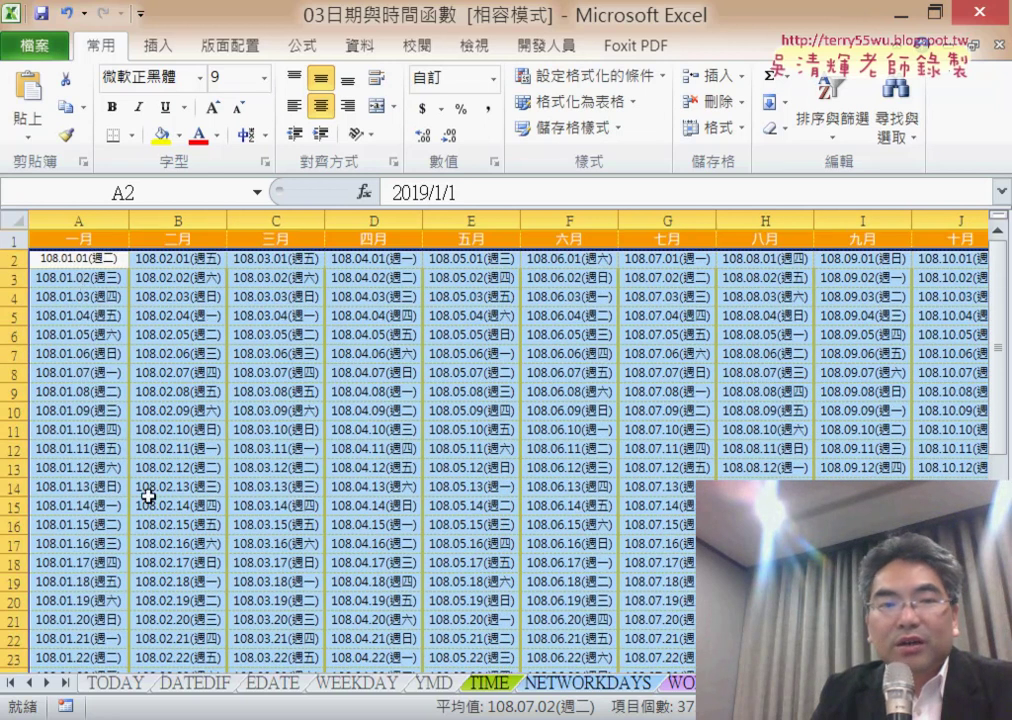
{"action": "left_click", "coordinate": [77, 260]}
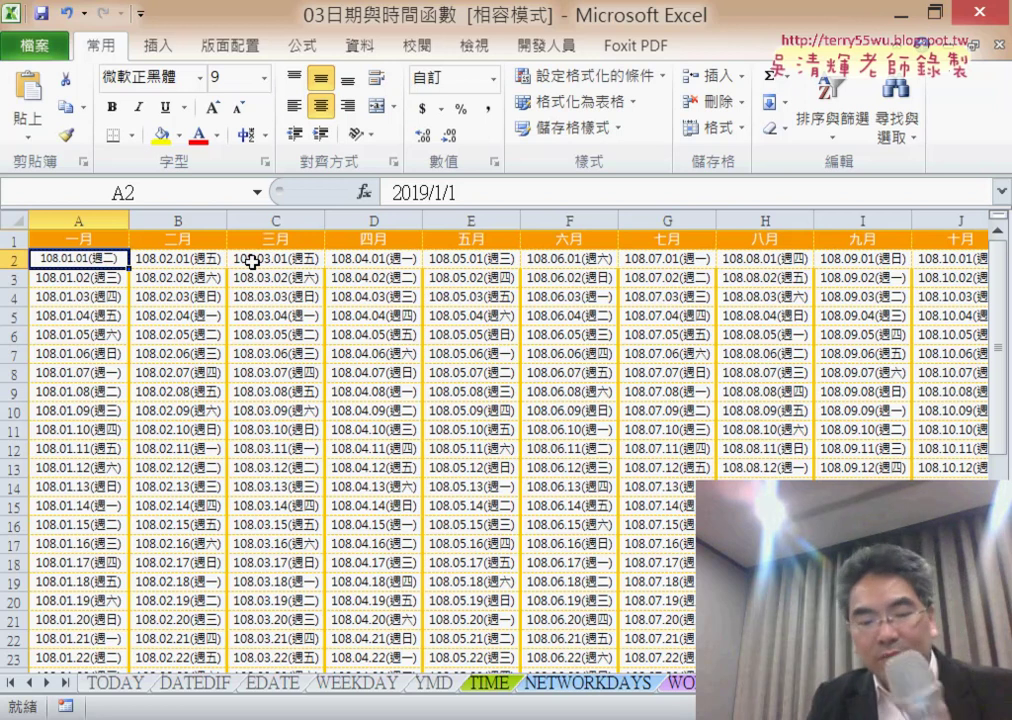
{"action": "key", "text": "ctrl+shift+Right"}
{"action": "key", "text": "ctrl+shift+Down"}
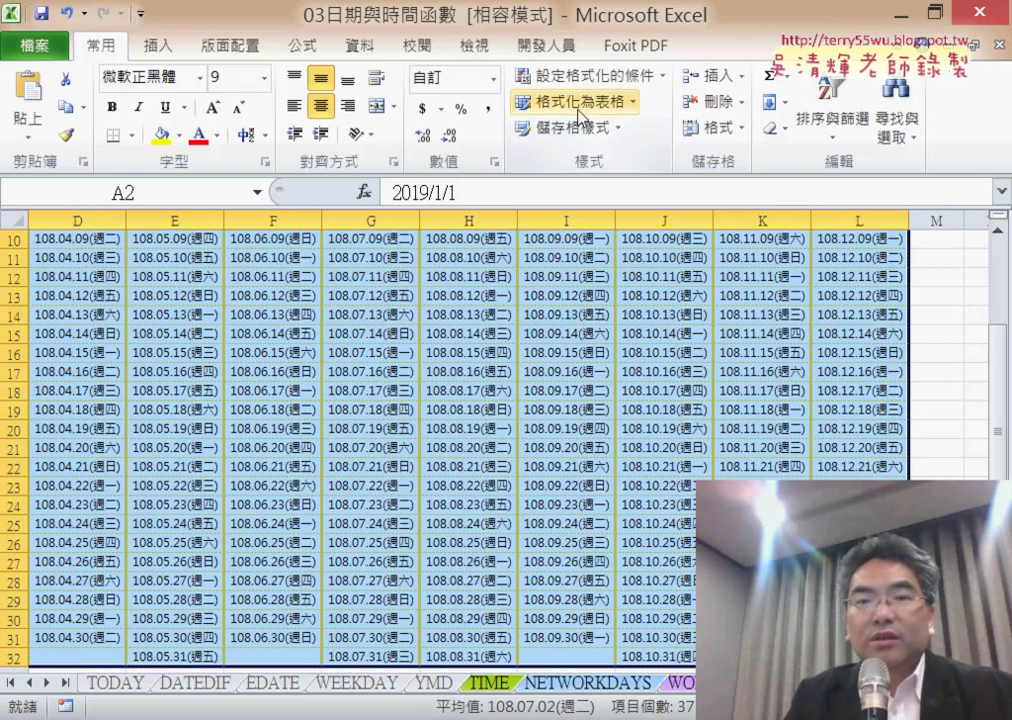
Start a new conditional formatting rule for the selected dates and make it formula-based.
{"action": "left_click", "coordinate": [576, 80]}
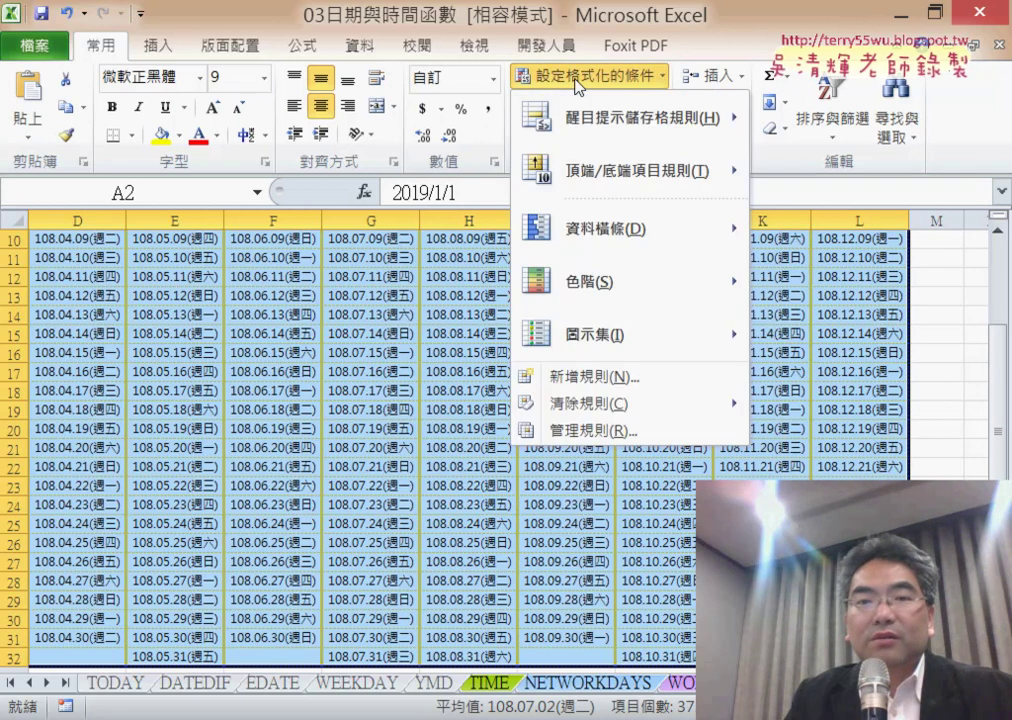
{"action": "left_click", "coordinate": [550, 386]}
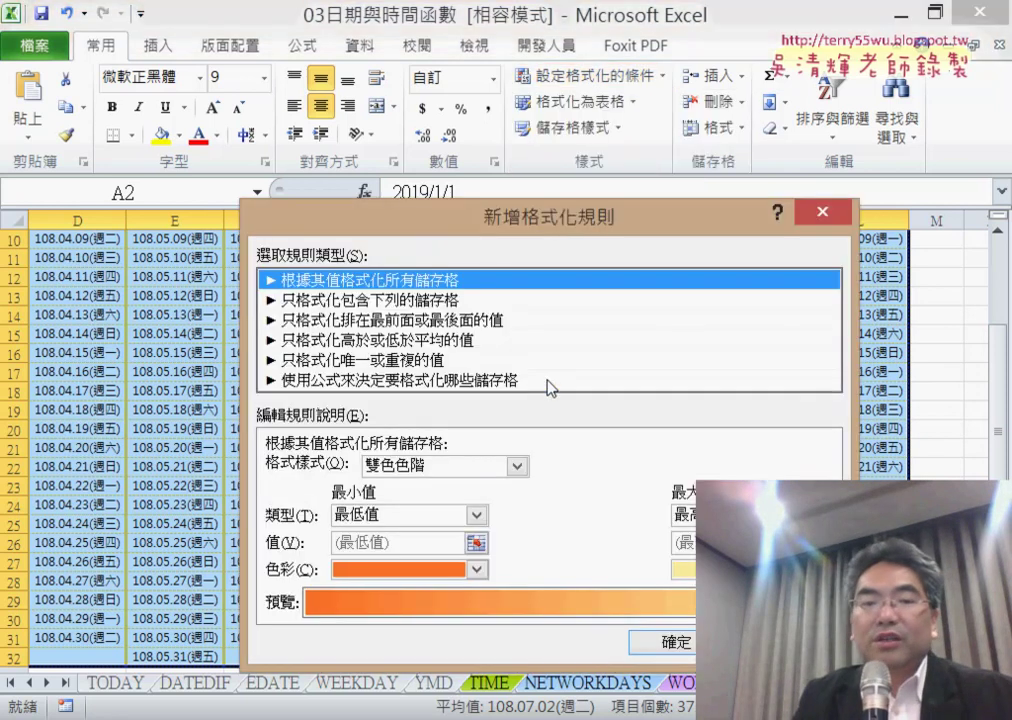
{"action": "left_click_drag", "start_coordinate": [575, 227], "coordinate": [540, 115]}
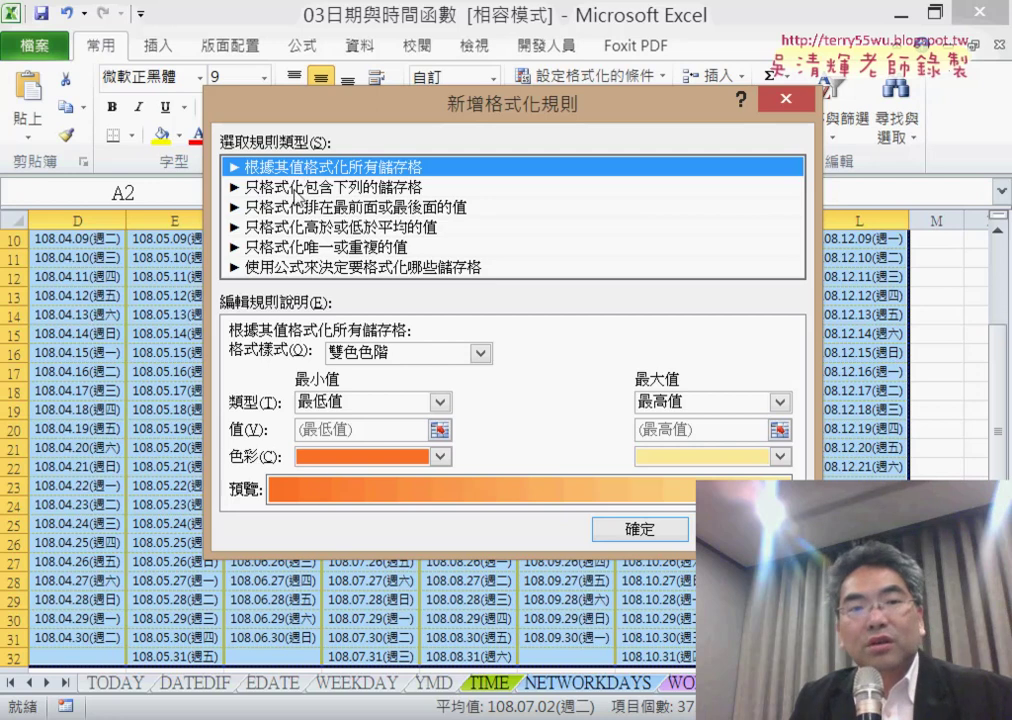
{"action": "left_click", "coordinate": [297, 190]}
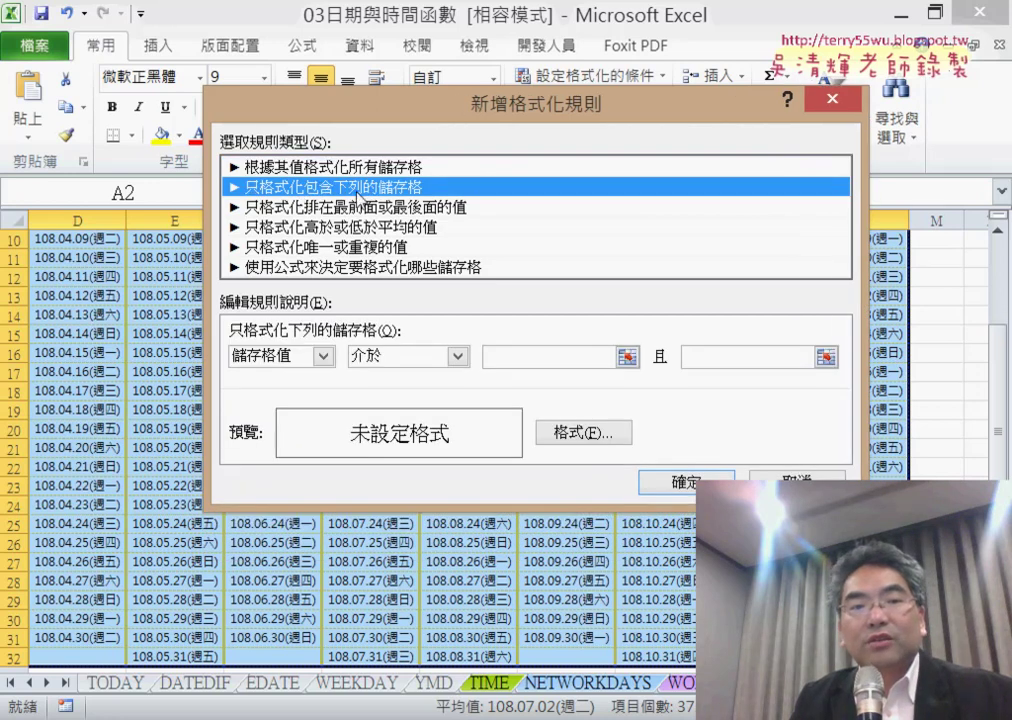
{"action": "left_click", "coordinate": [406, 357]}
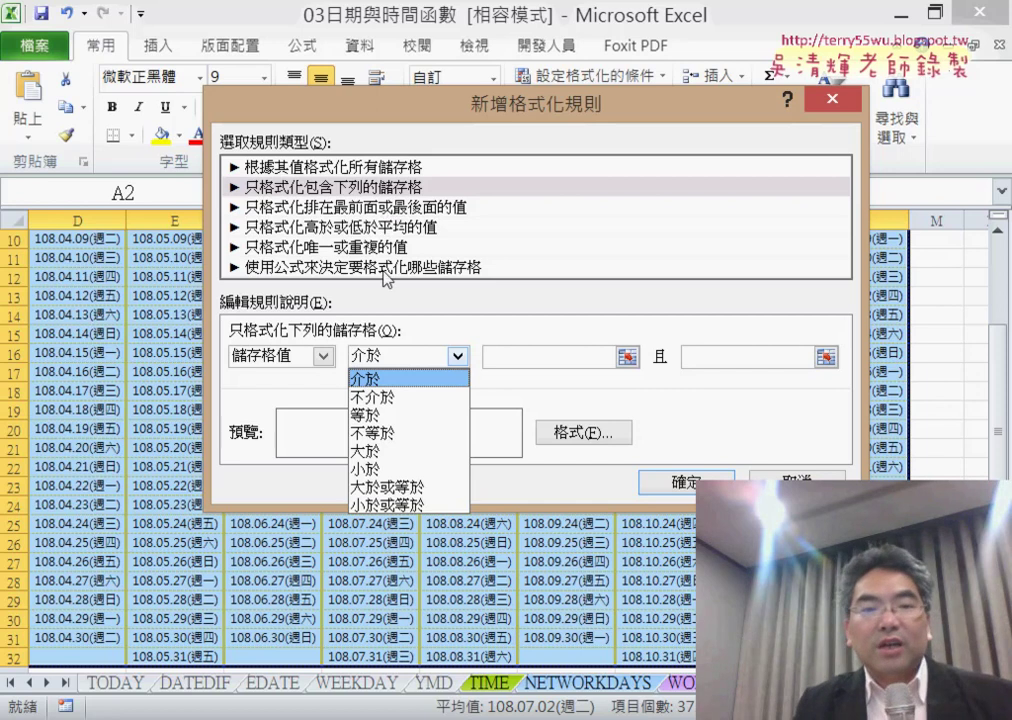
{"action": "left_click", "coordinate": [383, 266]}
{"action": "left_click", "coordinate": [358, 268]}
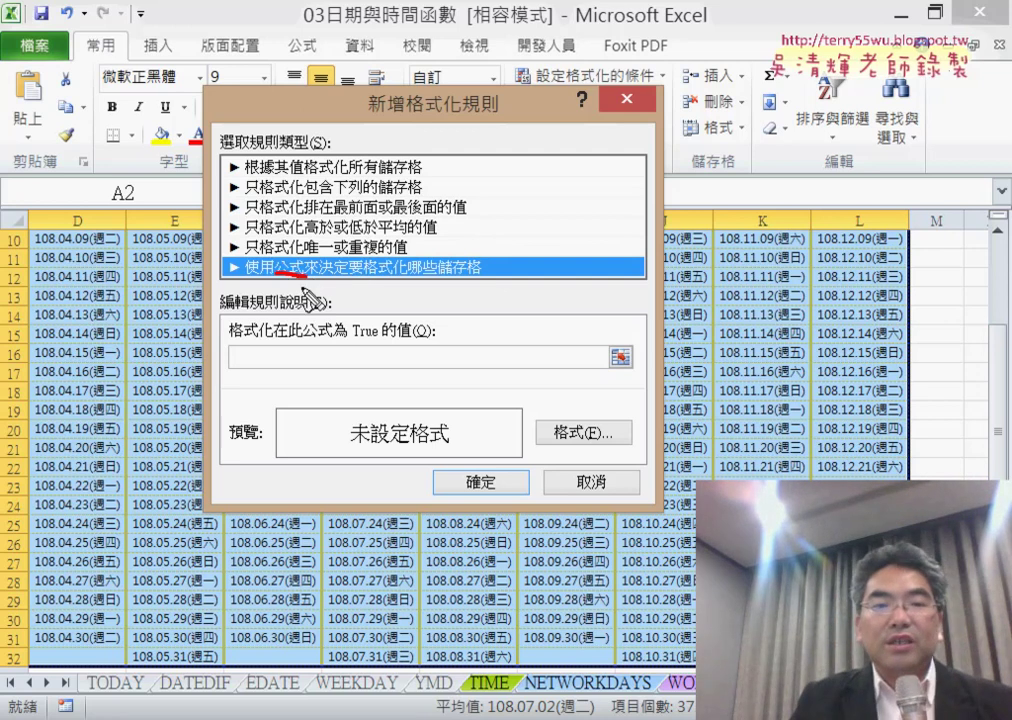
{"action": "left_click_drag", "start_coordinate": [306, 273], "coordinate": [280, 286]}
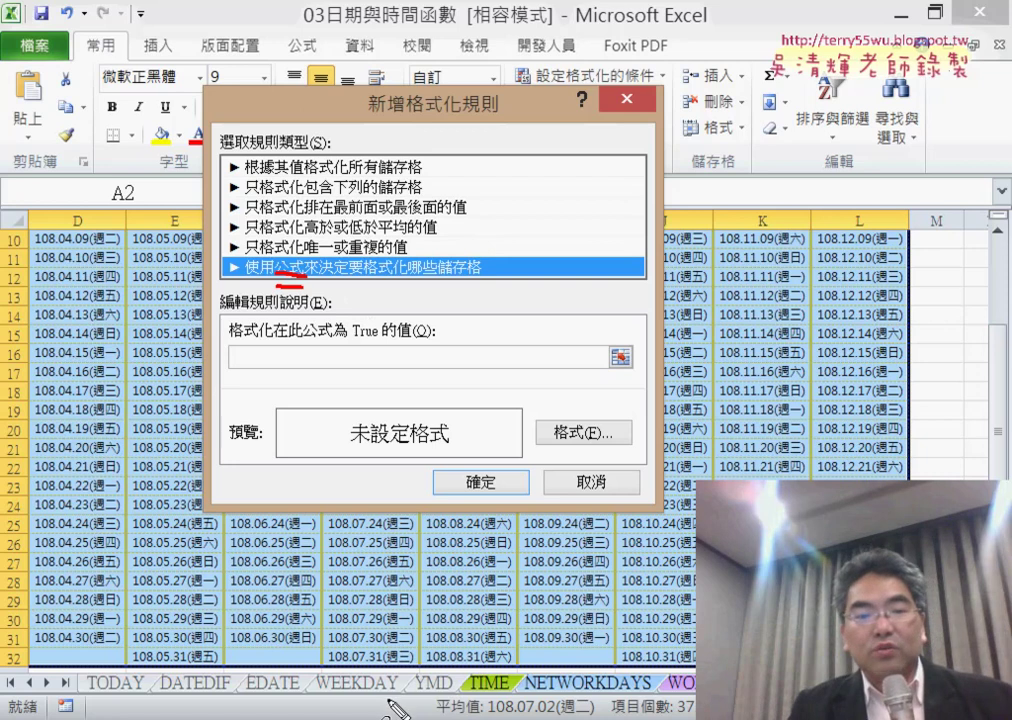
{"action": "left_click_drag", "start_coordinate": [388, 697], "coordinate": [370, 668]}
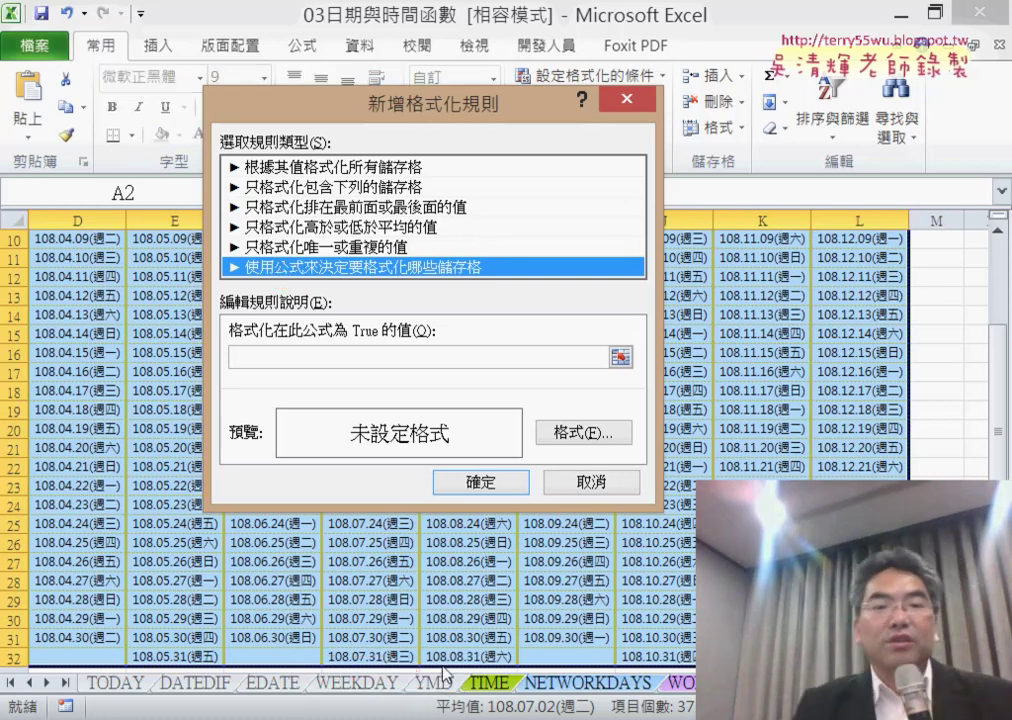
{"action": "left_click", "coordinate": [261, 358]}
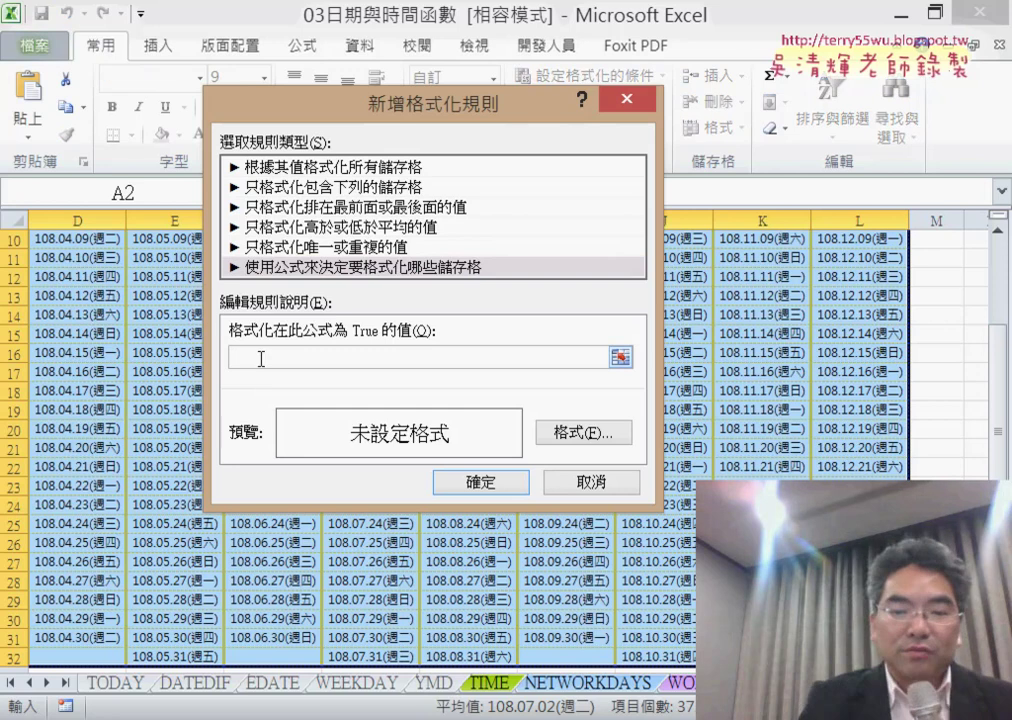
Enter the rule formula =weekday(A2)=1 to match Sundays.
{"action": "type", "text": "="}
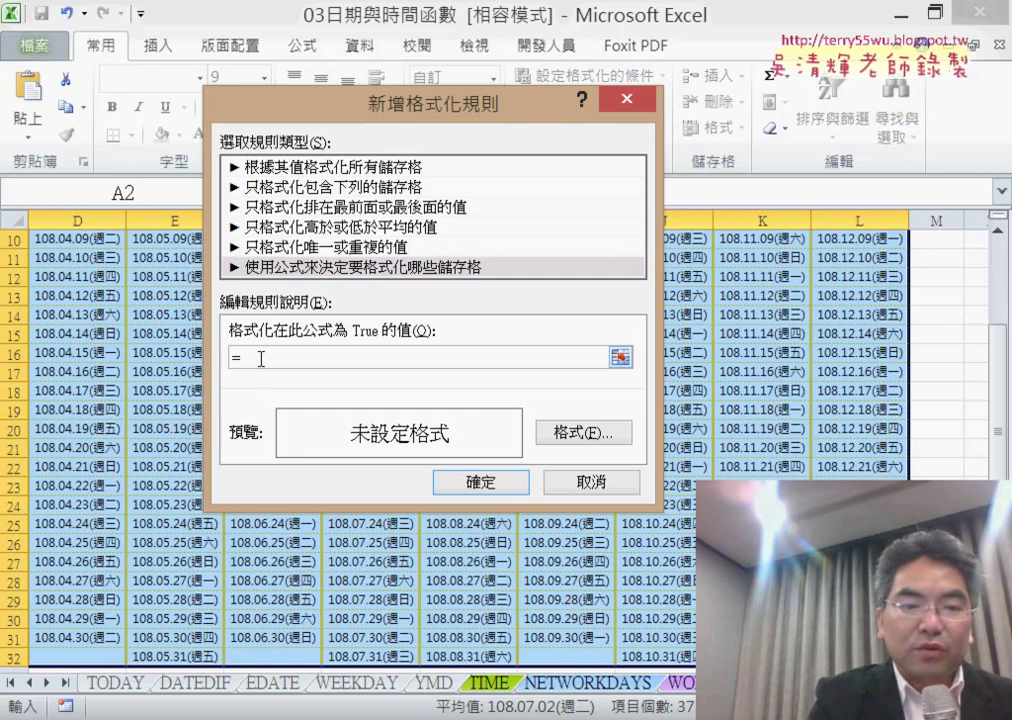
{"action": "type", "text": "wee"}
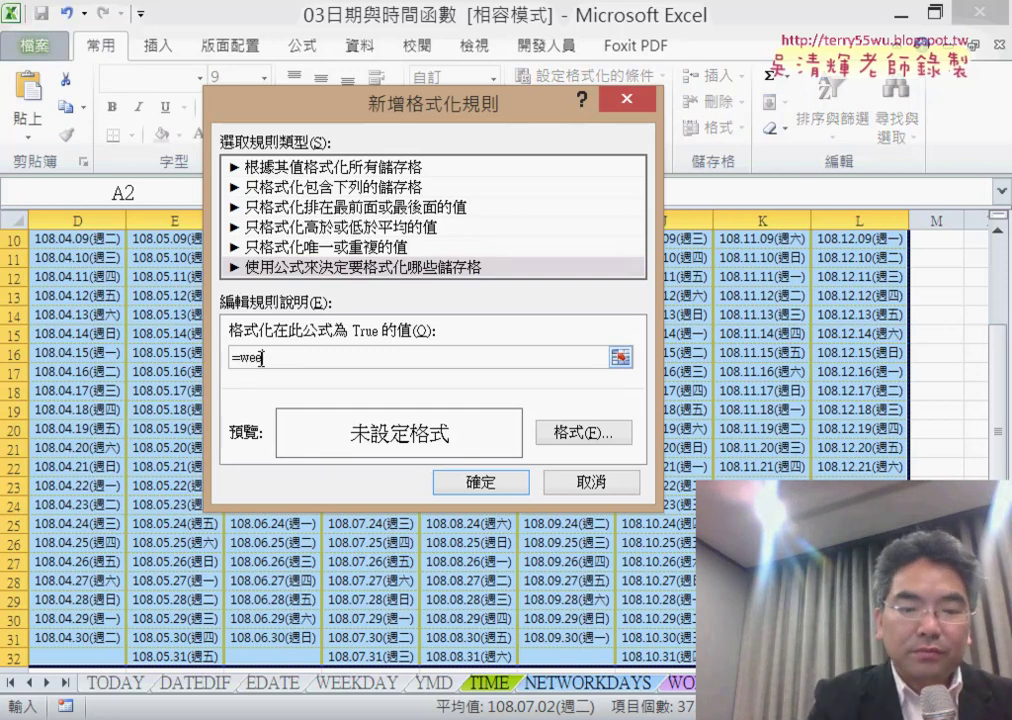
{"action": "type", "text": "kday"}
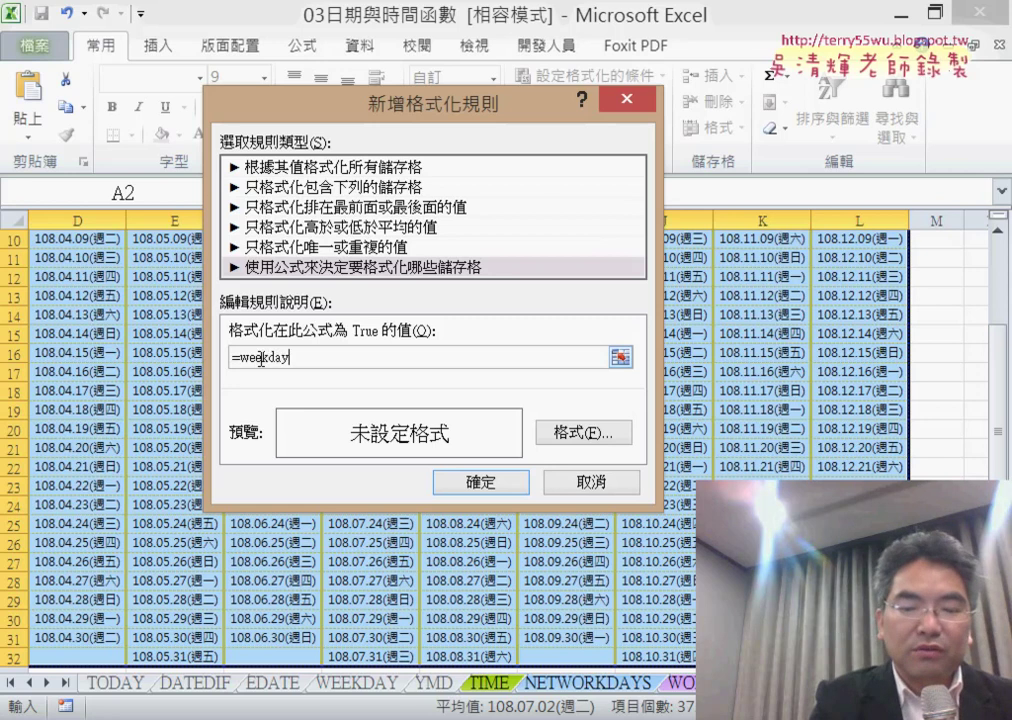
{"action": "type", "text": "("}
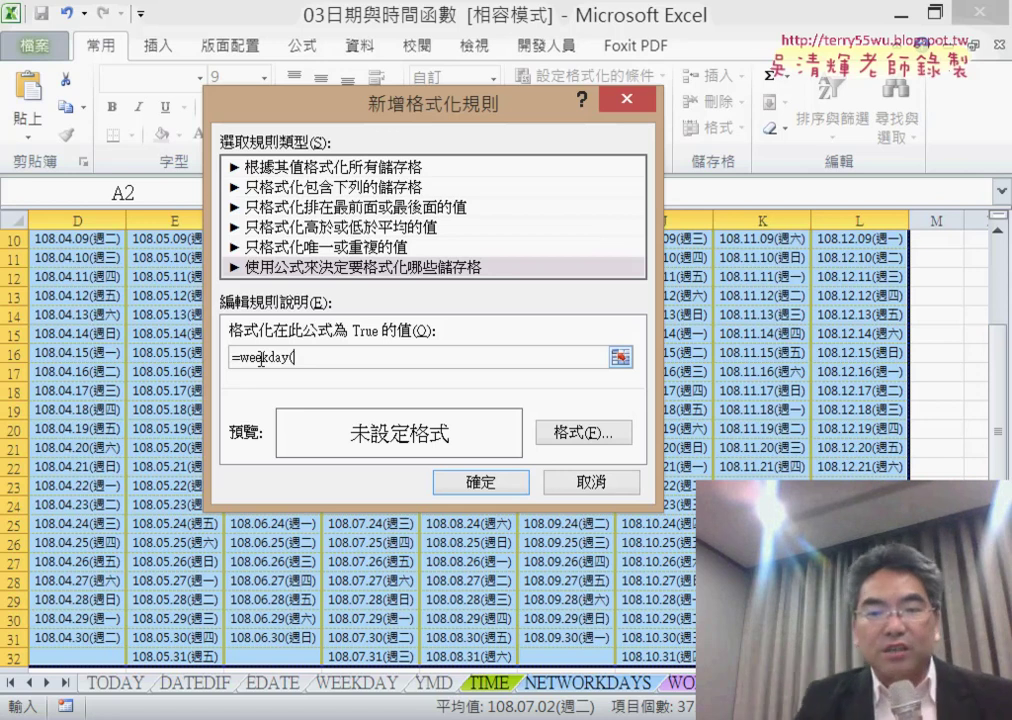
{"action": "scroll", "coordinate": [500, 440], "scroll_direction": "left", "scroll_amount": 3}
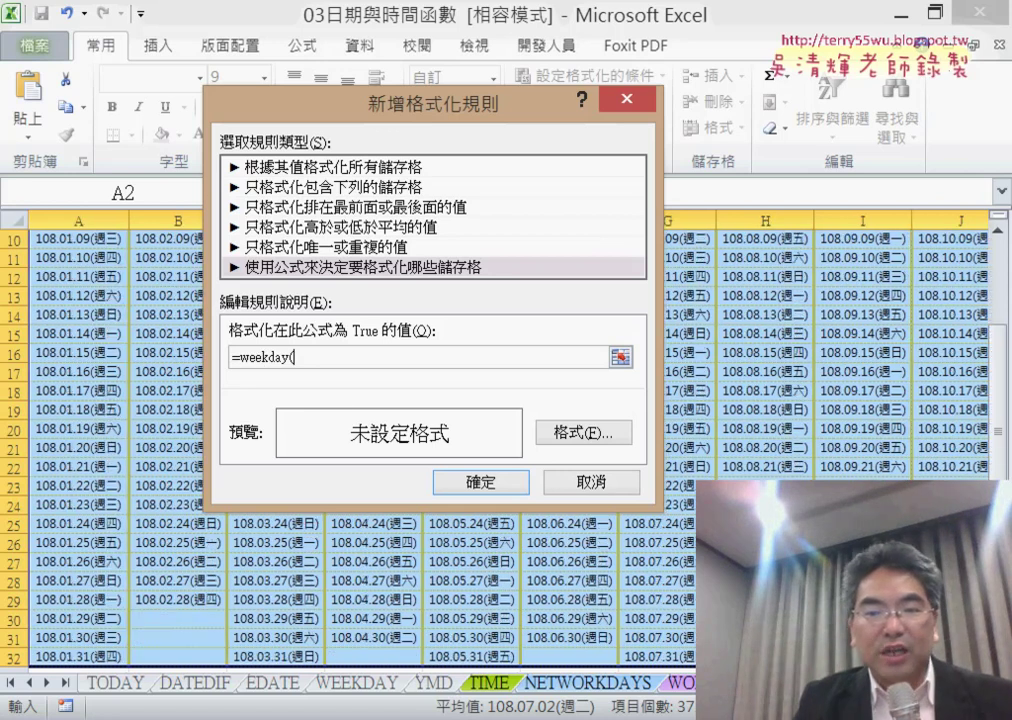
{"action": "scroll", "coordinate": [1009, 410], "scroll_direction": "up", "scroll_amount": 3}
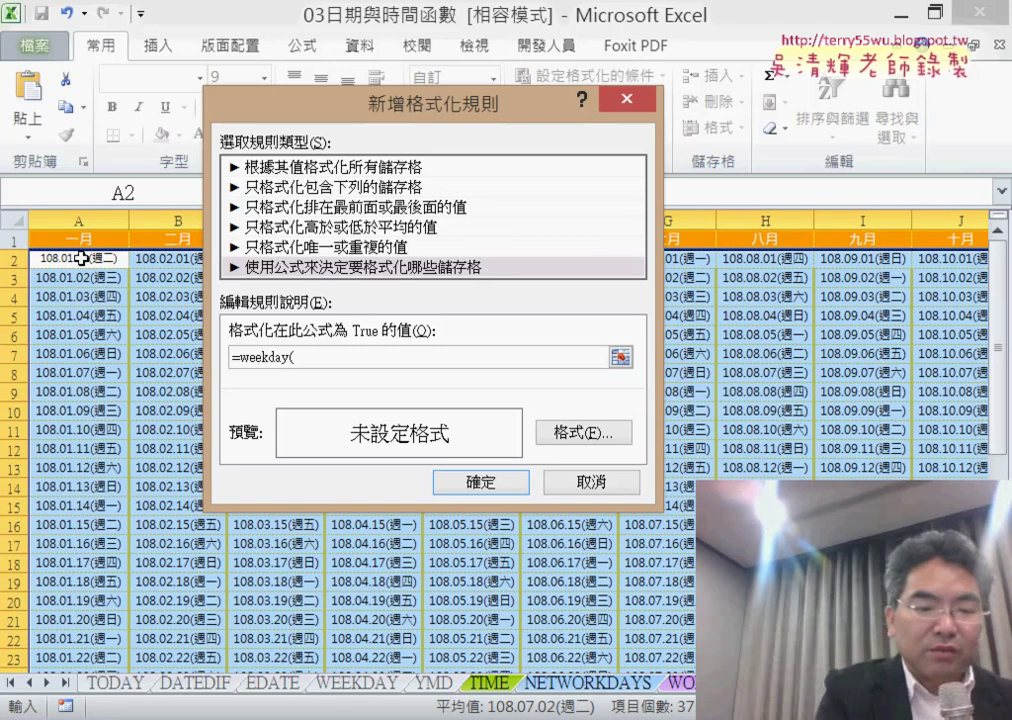
{"action": "type", "text": "A2)"}
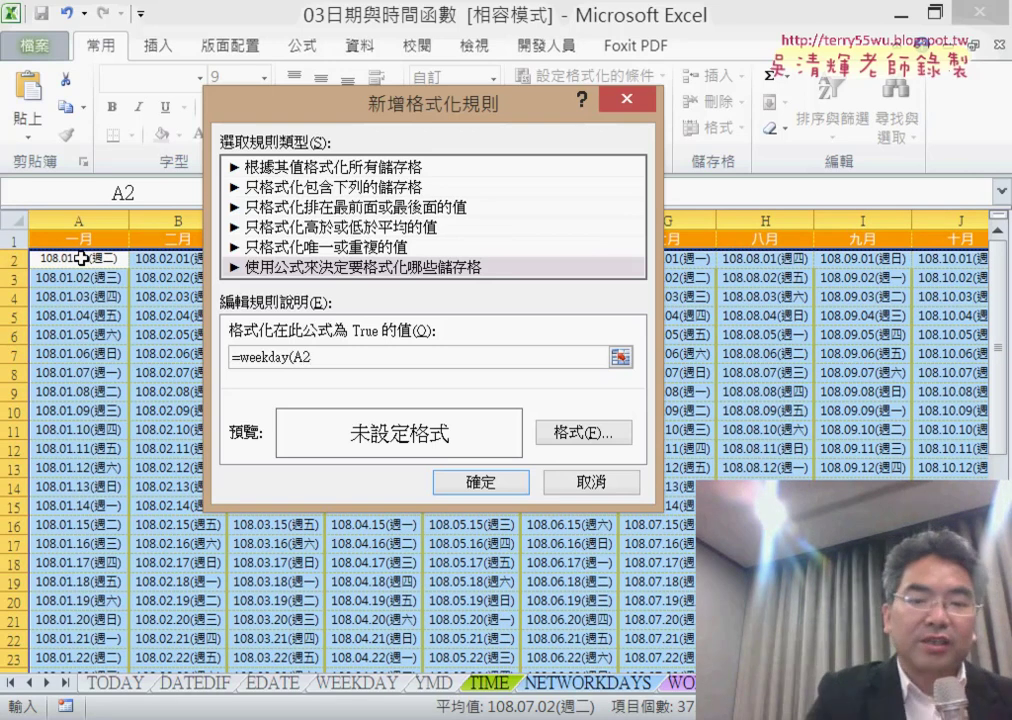
{"action": "type", "text": "="}
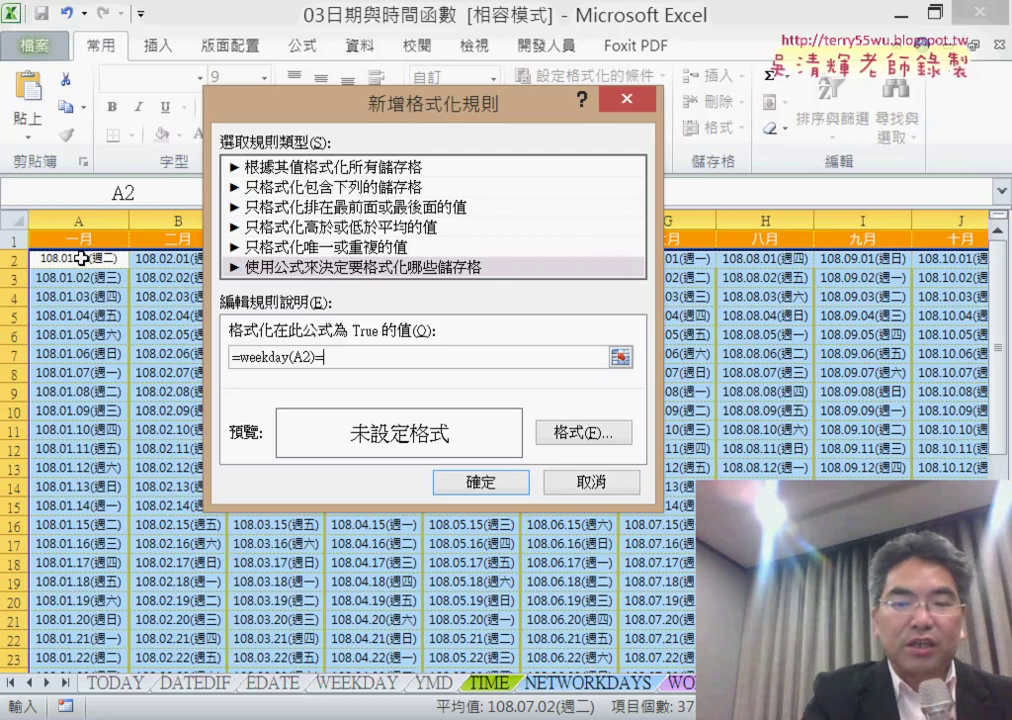
{"action": "type", "text": "1"}
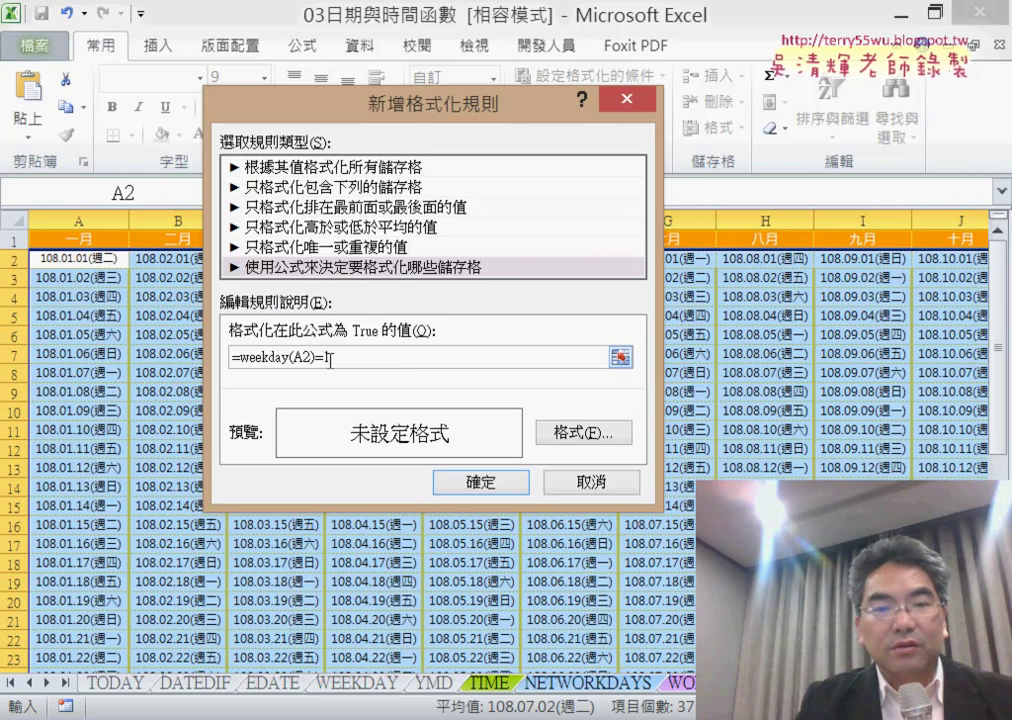
{"action": "left_click_drag", "start_coordinate": [326, 356], "coordinate": [233, 355]}
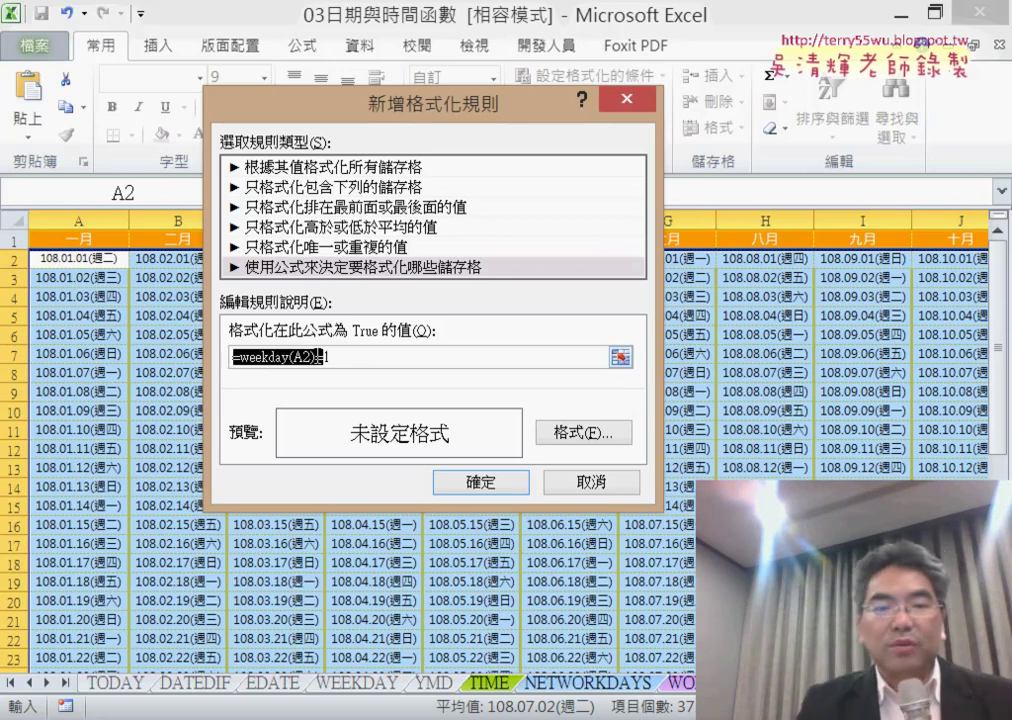
Format matching dates with red text on a yellow fill and apply the rule.
{"action": "left_click", "coordinate": [617, 440]}
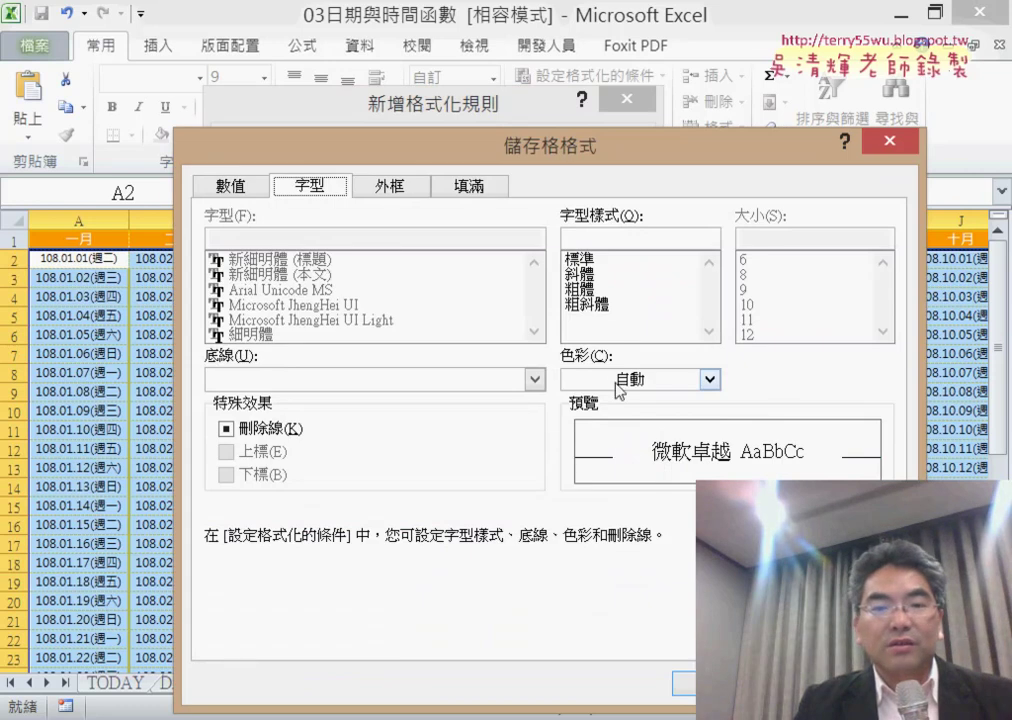
{"action": "left_click", "coordinate": [615, 381]}
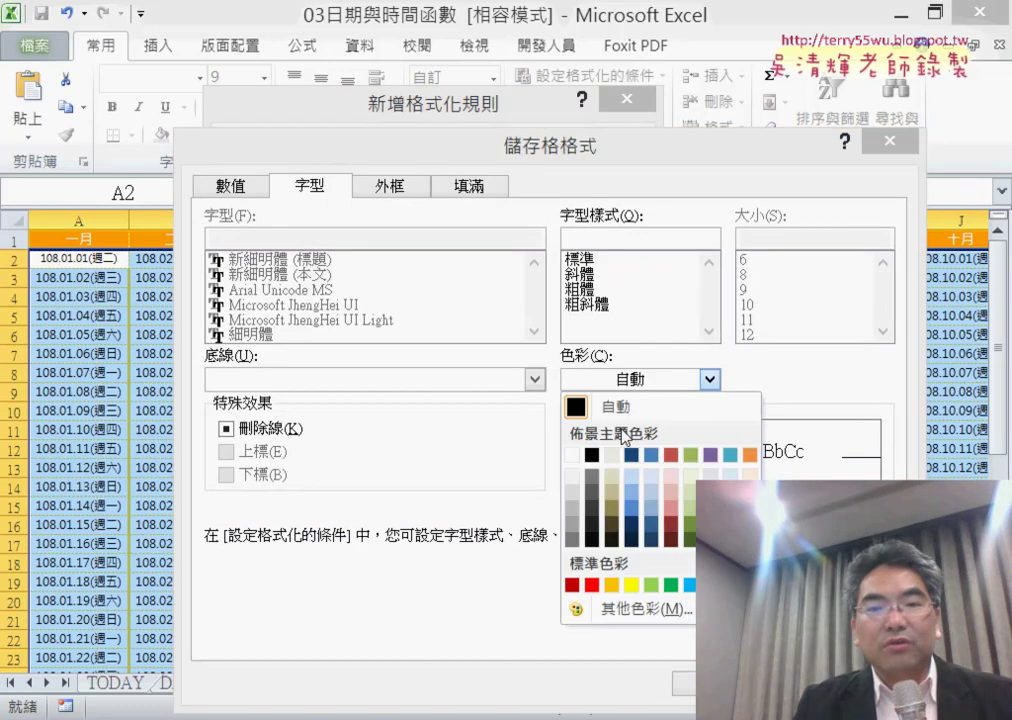
{"action": "left_click", "coordinate": [594, 585]}
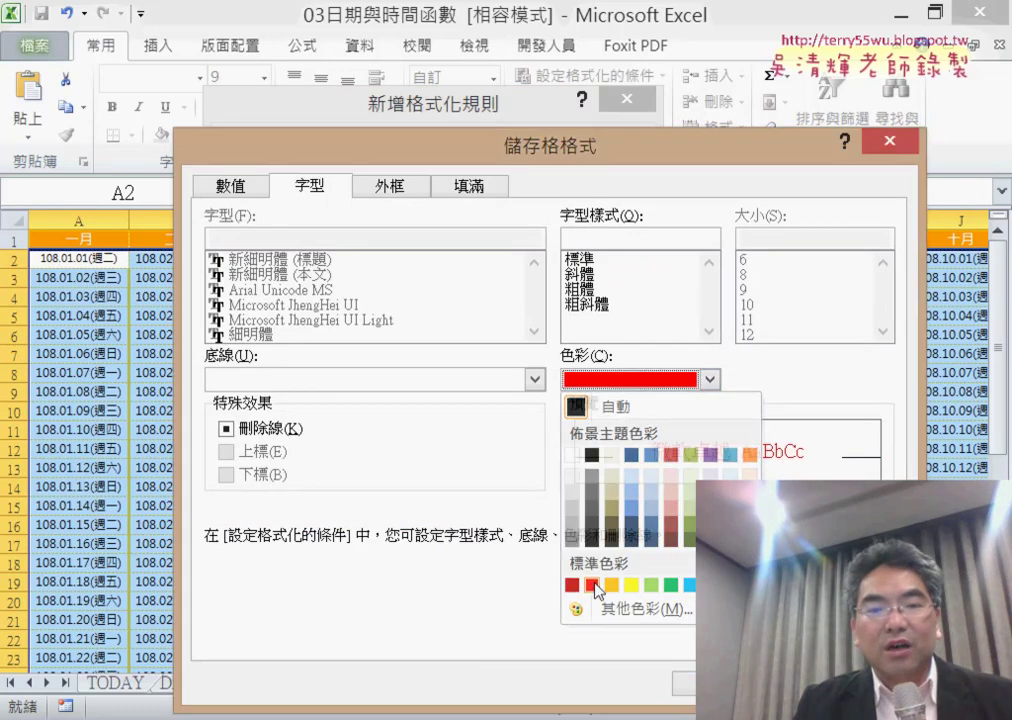
{"action": "left_click", "coordinate": [484, 190]}
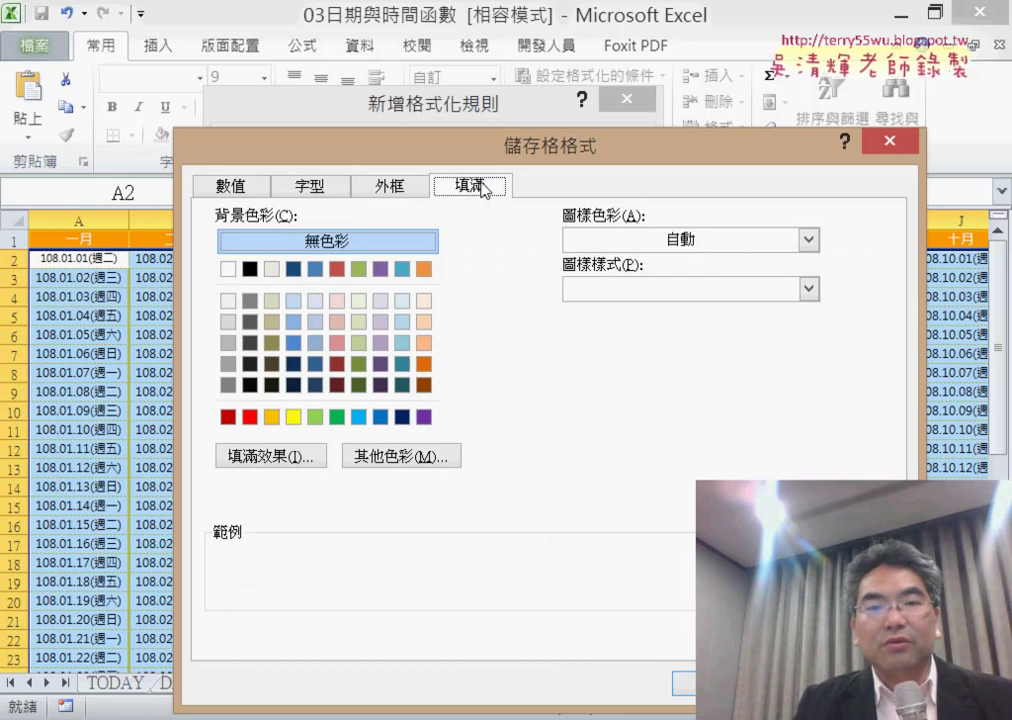
{"action": "left_click", "coordinate": [293, 418]}
{"action": "left_click", "coordinate": [700, 684]}
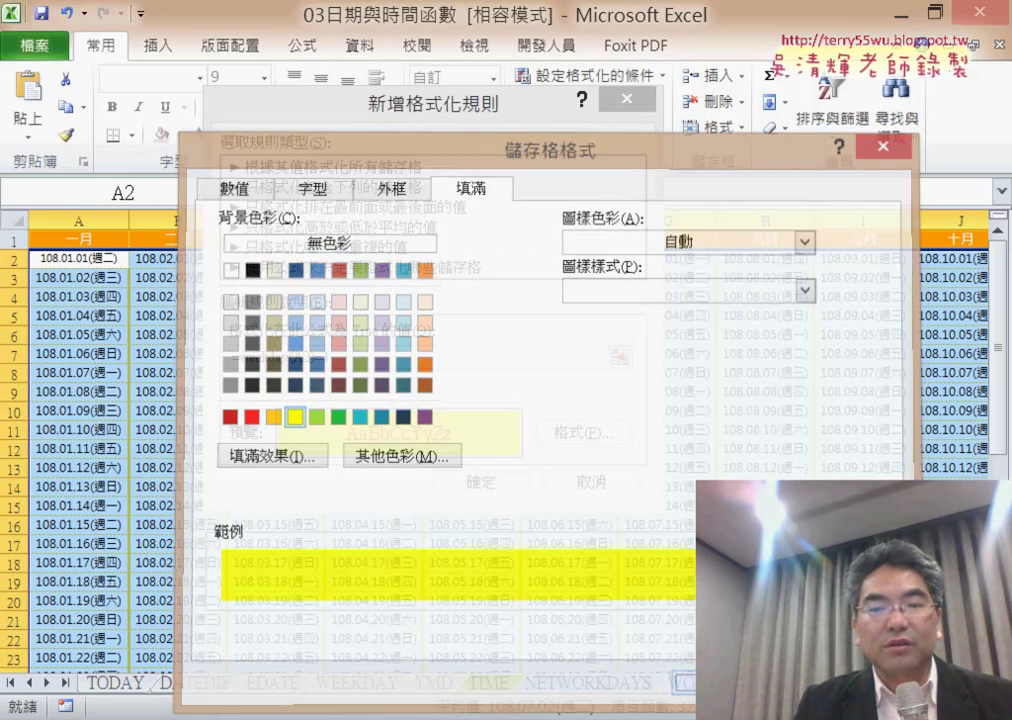
{"action": "left_click", "coordinate": [487, 484]}
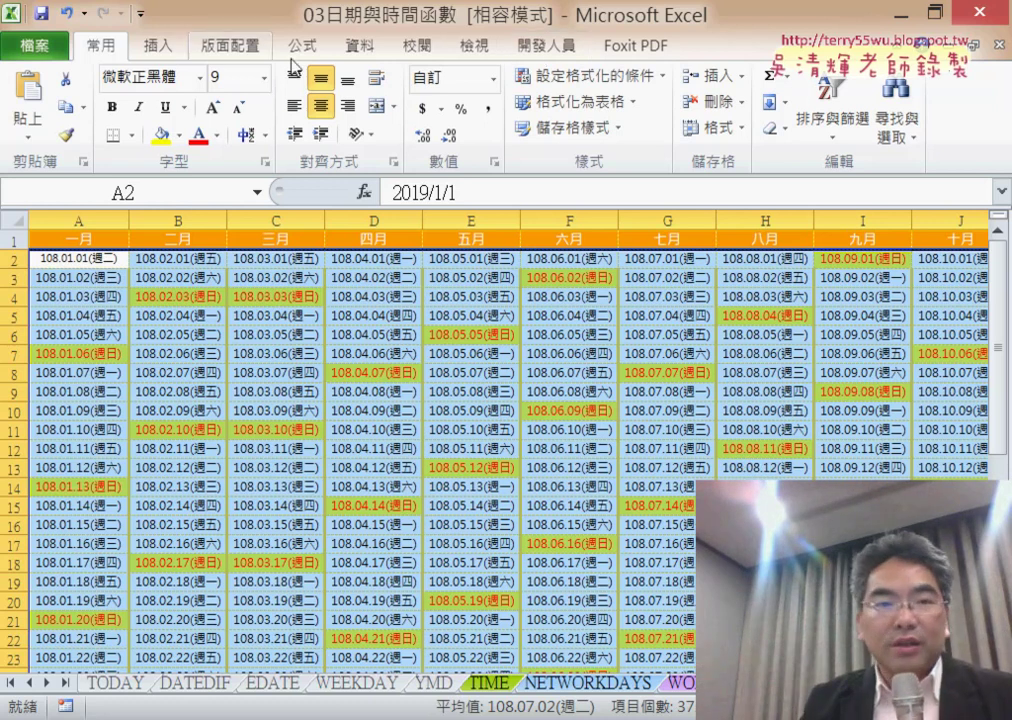
Create a new formula-based conditional formatting rule =weekday(A2)=7 for Saturdays.
{"action": "left_click", "coordinate": [584, 88]}
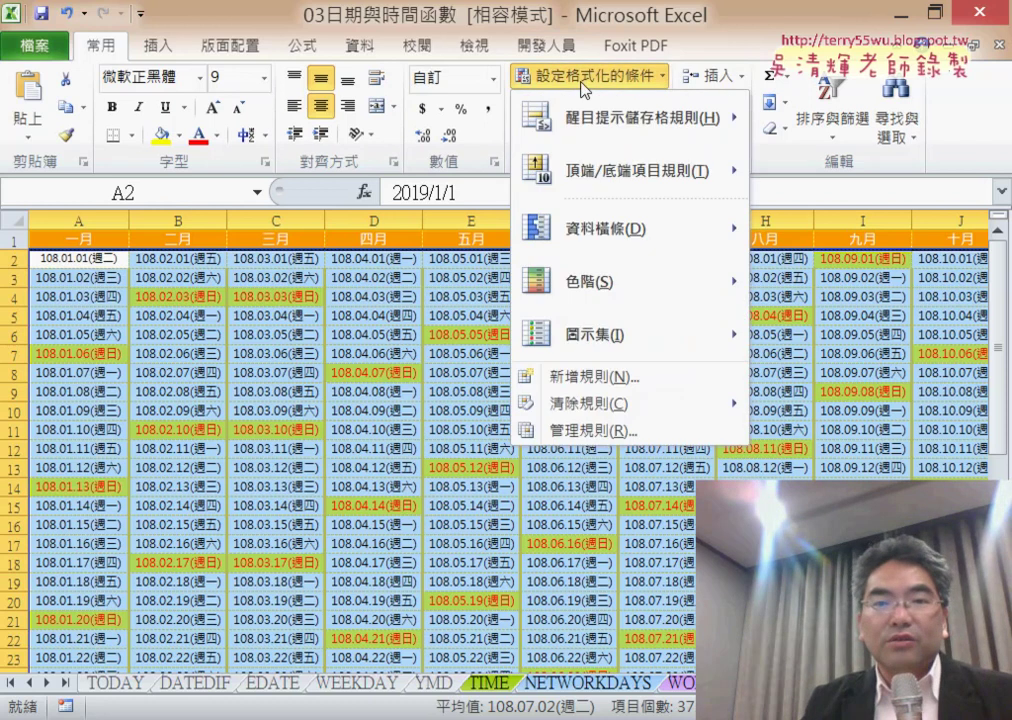
{"action": "left_click", "coordinate": [592, 378]}
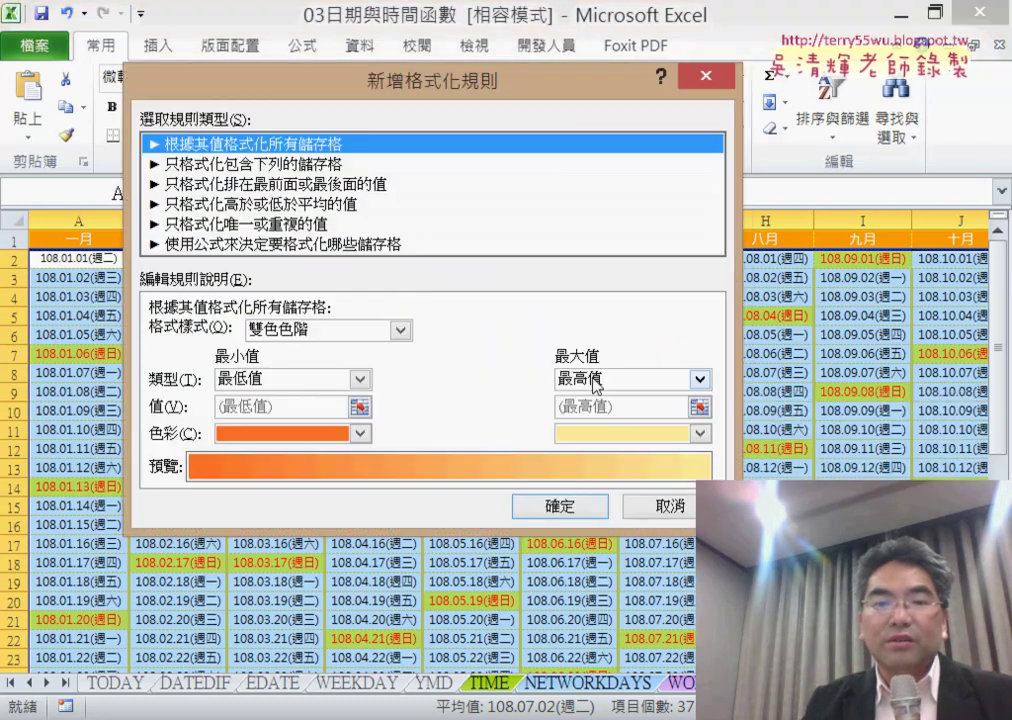
{"action": "left_click", "coordinate": [283, 245]}
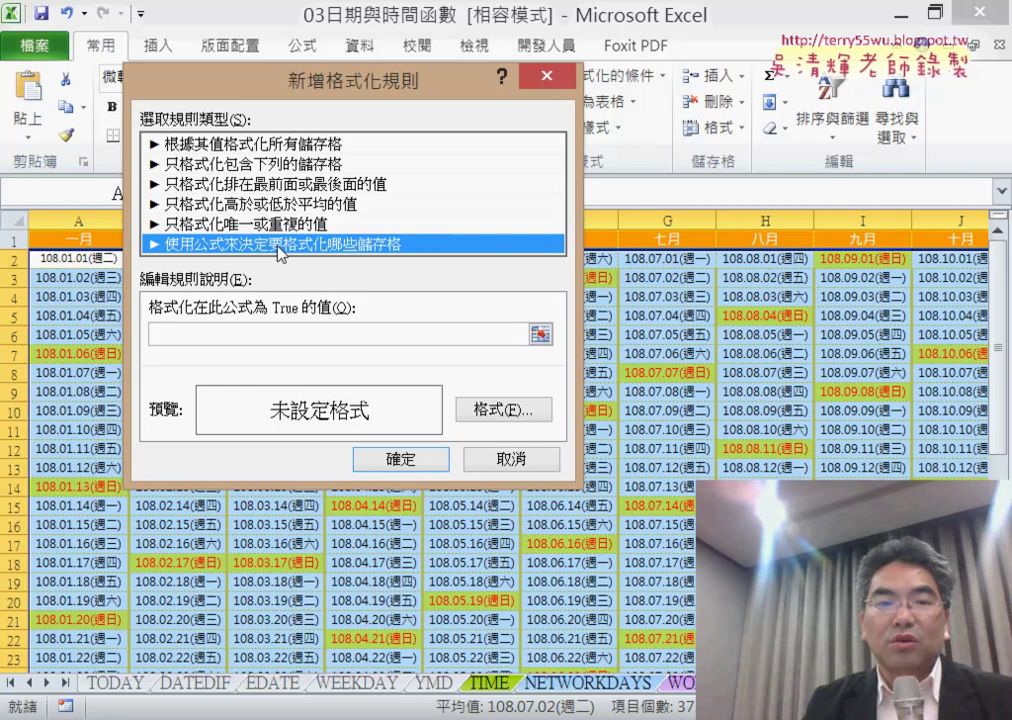
{"action": "left_click", "coordinate": [283, 333]}
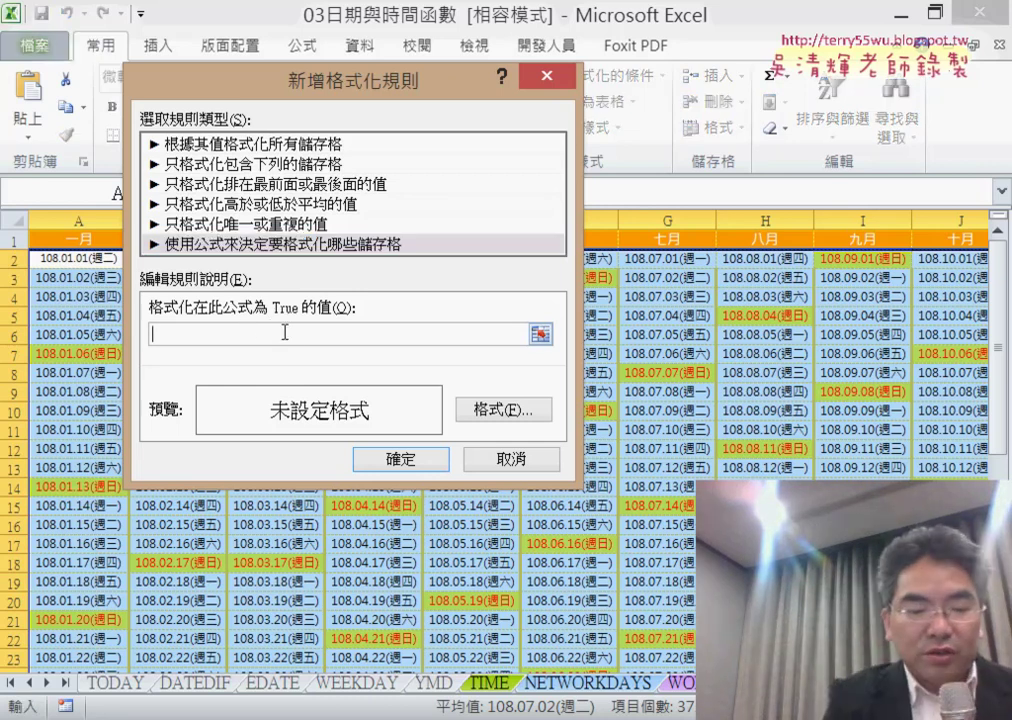
{"action": "type", "text": "=weekday(A2)="}
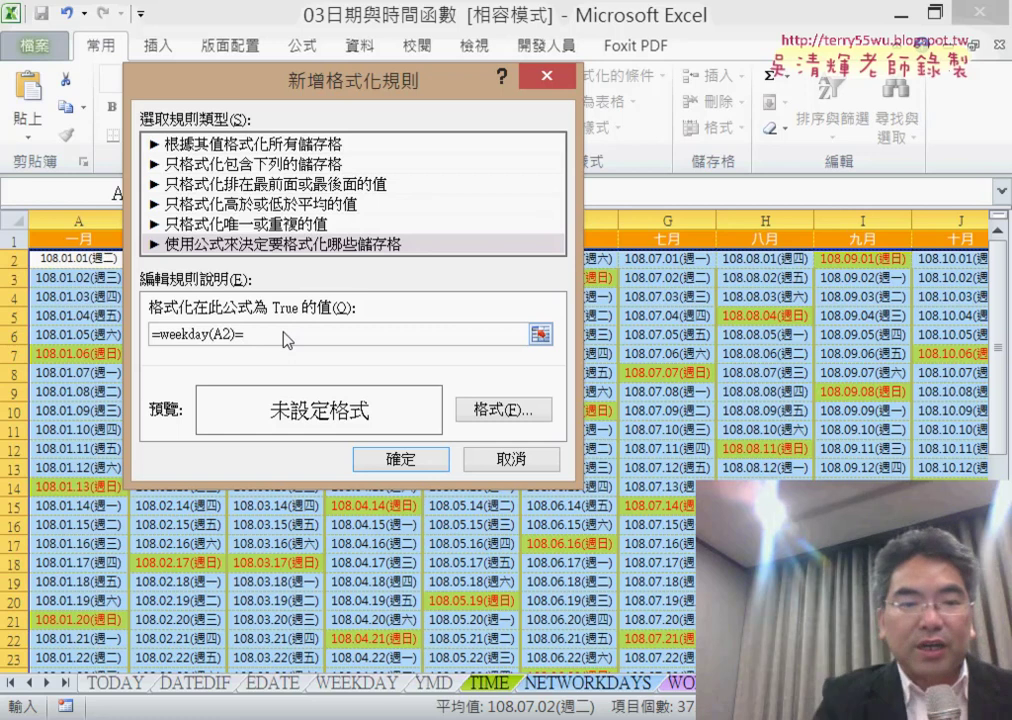
{"action": "type", "text": "7"}
Give Saturday dates dark olive green text on a light green fill and apply the rule.
{"action": "left_click", "coordinate": [503, 415]}
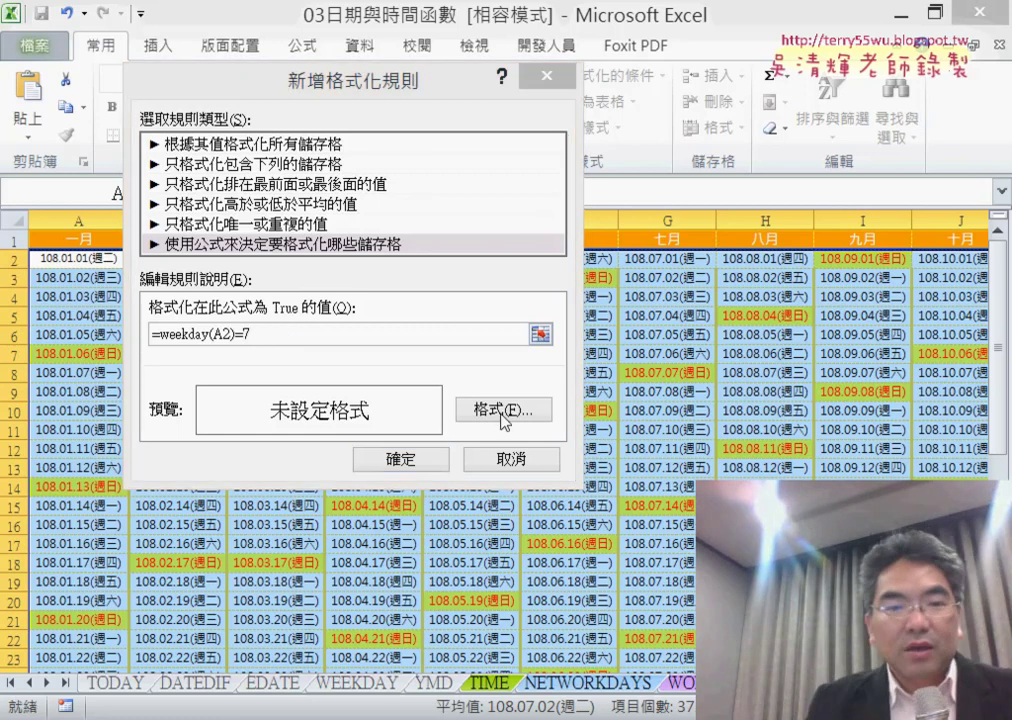
{"action": "left_click", "coordinate": [209, 58]}
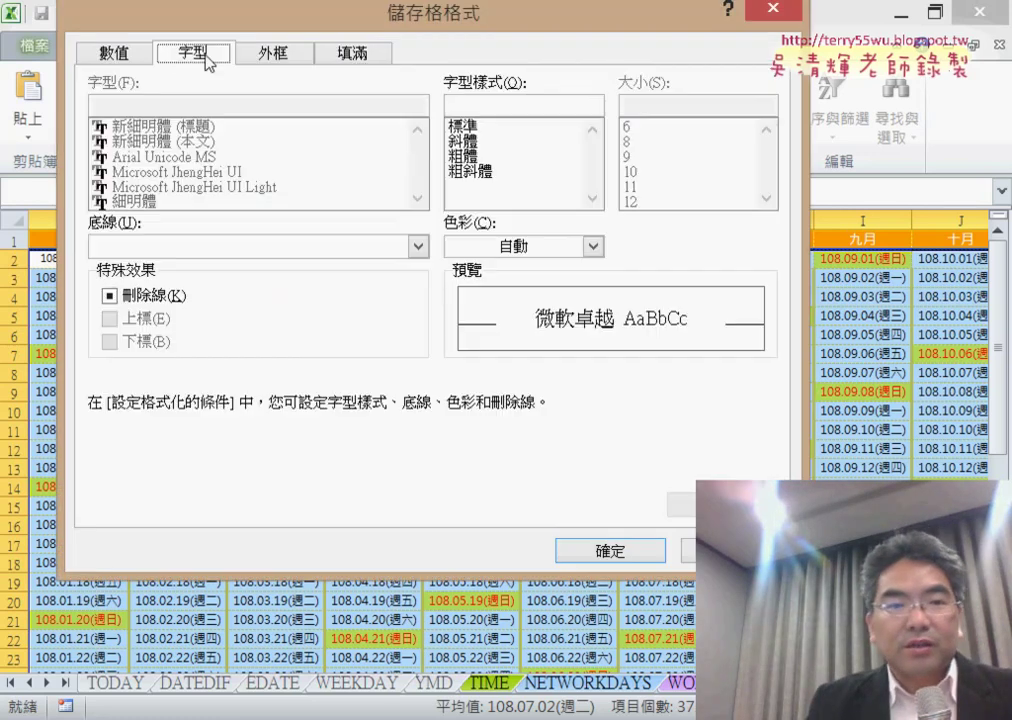
{"action": "left_click", "coordinate": [590, 246]}
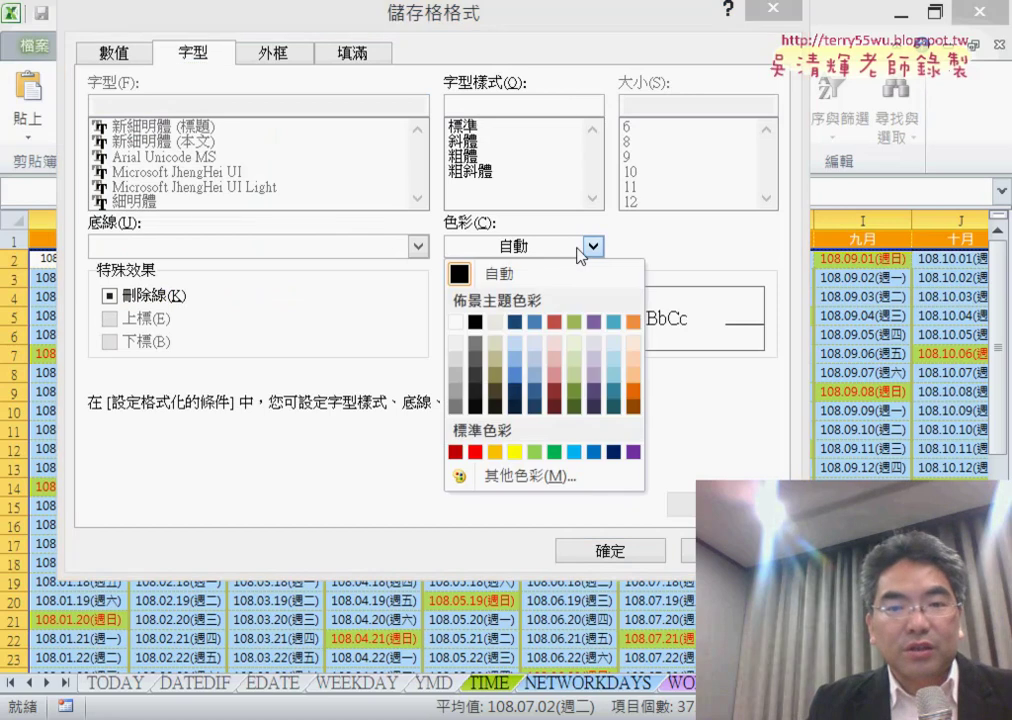
{"action": "left_click", "coordinate": [576, 412]}
{"action": "left_click", "coordinate": [360, 55]}
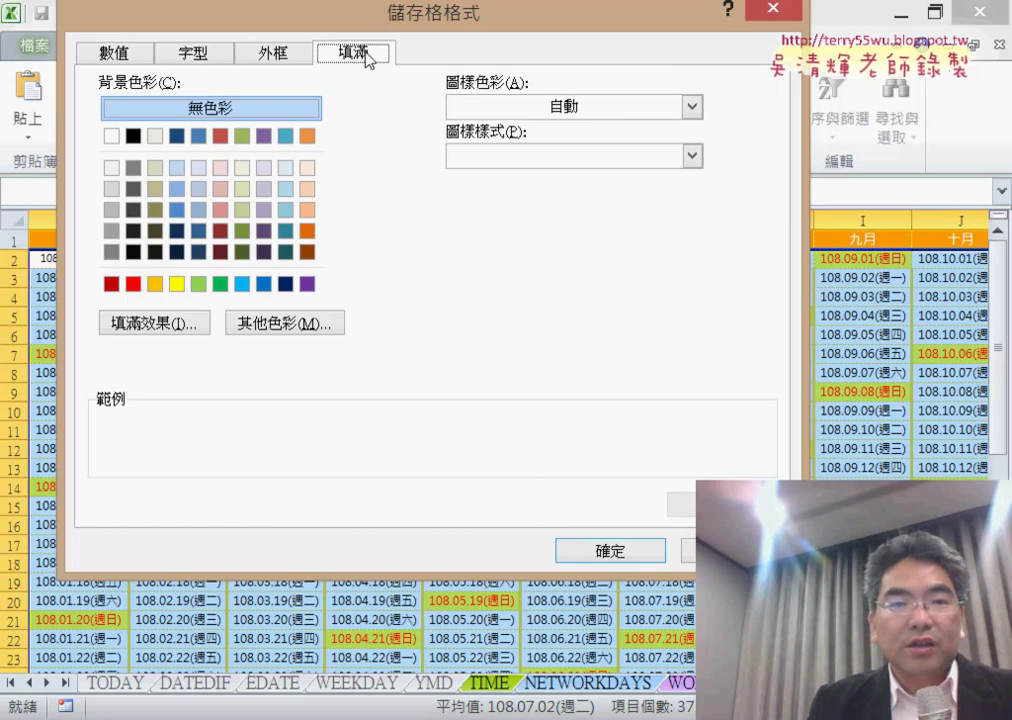
{"action": "left_click", "coordinate": [242, 167]}
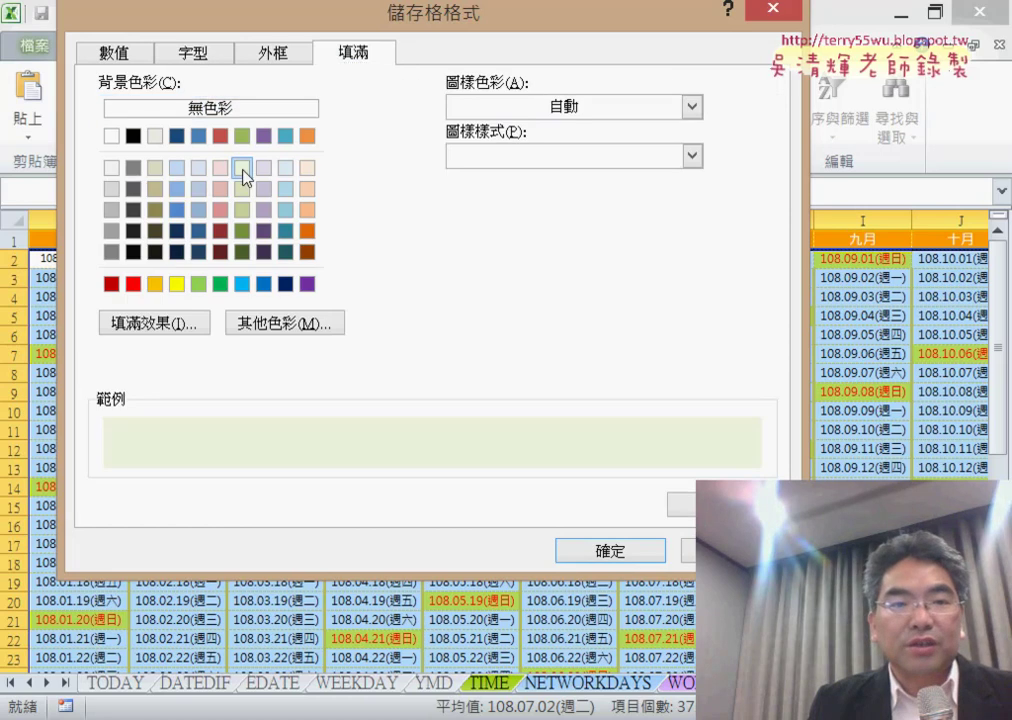
{"action": "left_click", "coordinate": [599, 549]}
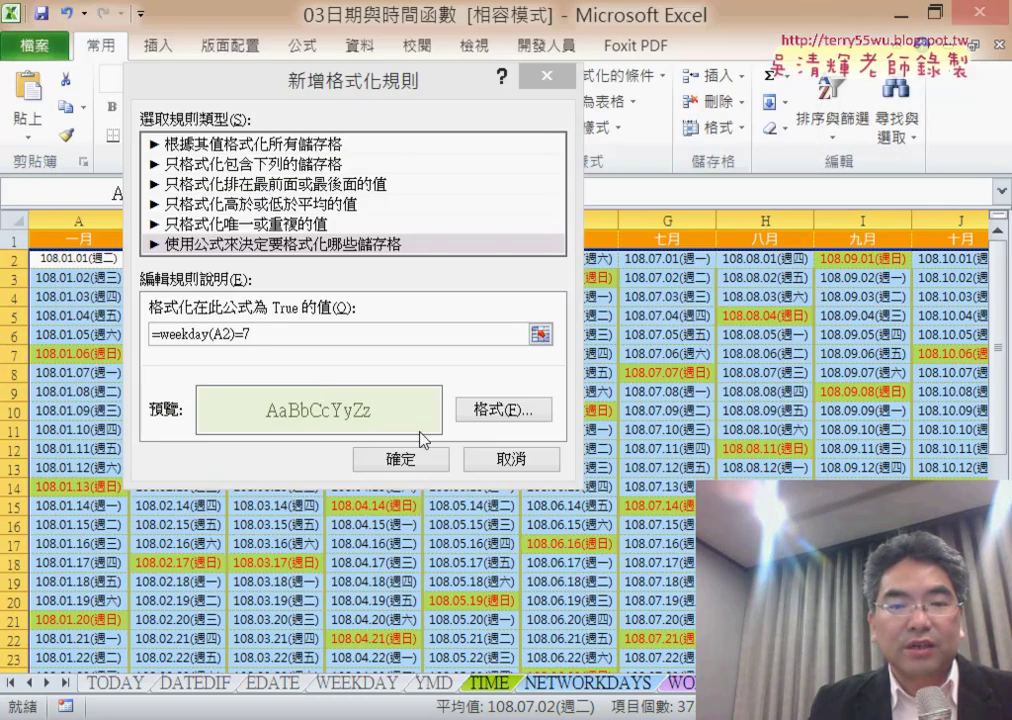
{"action": "left_click", "coordinate": [415, 462]}
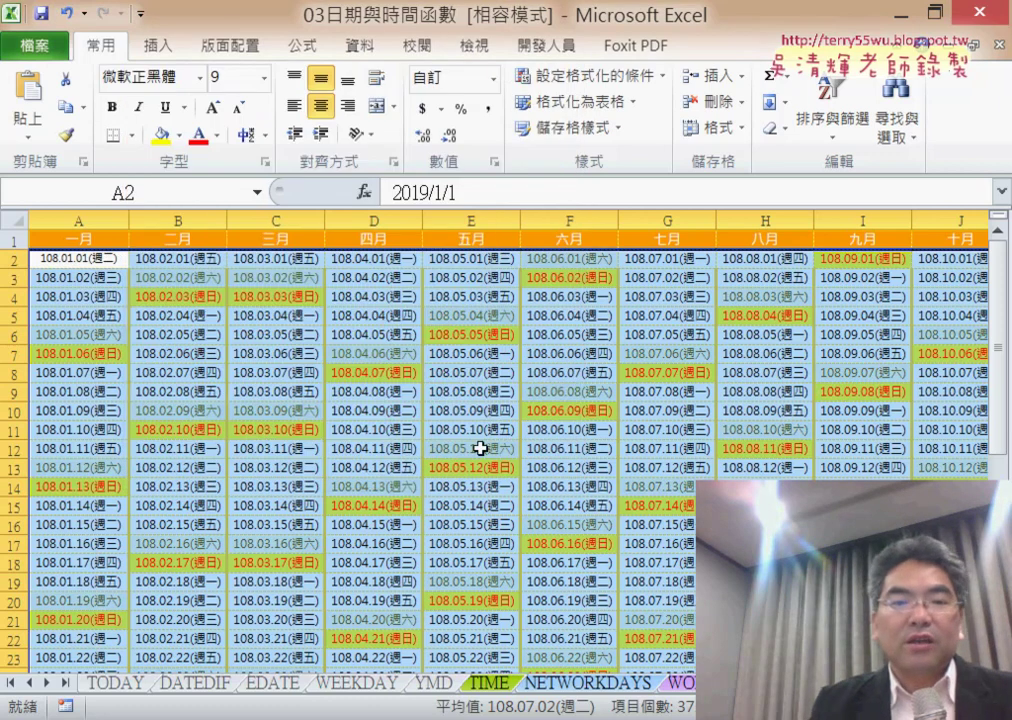
{"action": "left_click", "coordinate": [467, 417]}
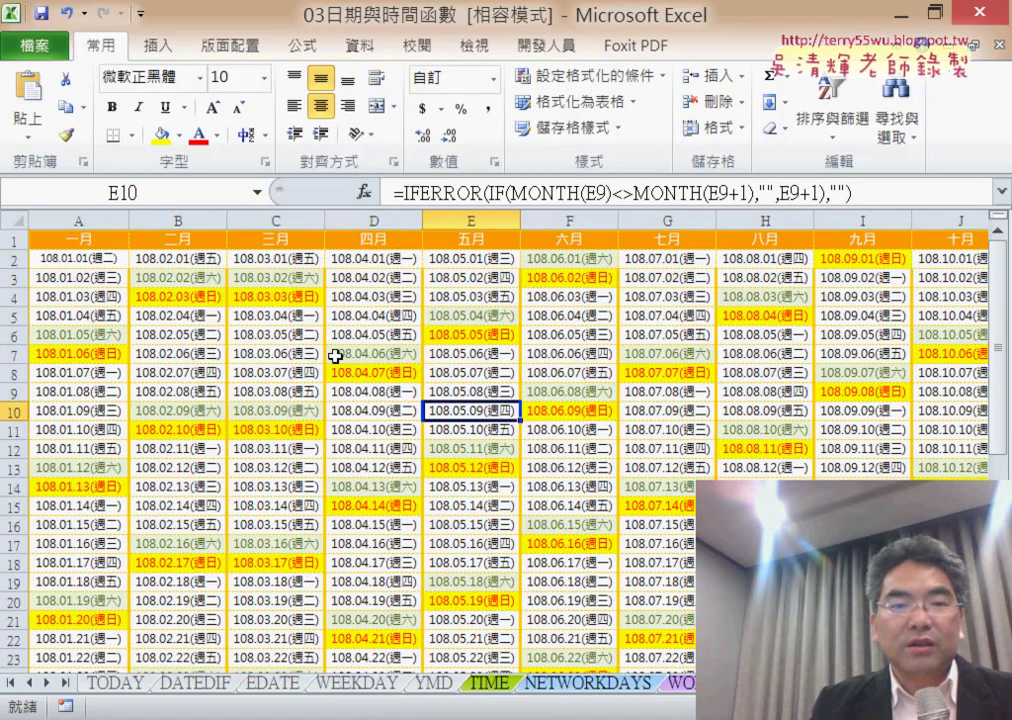
{"action": "scroll", "coordinate": [507, 428], "scroll_direction": "down", "scroll_amount": 4}
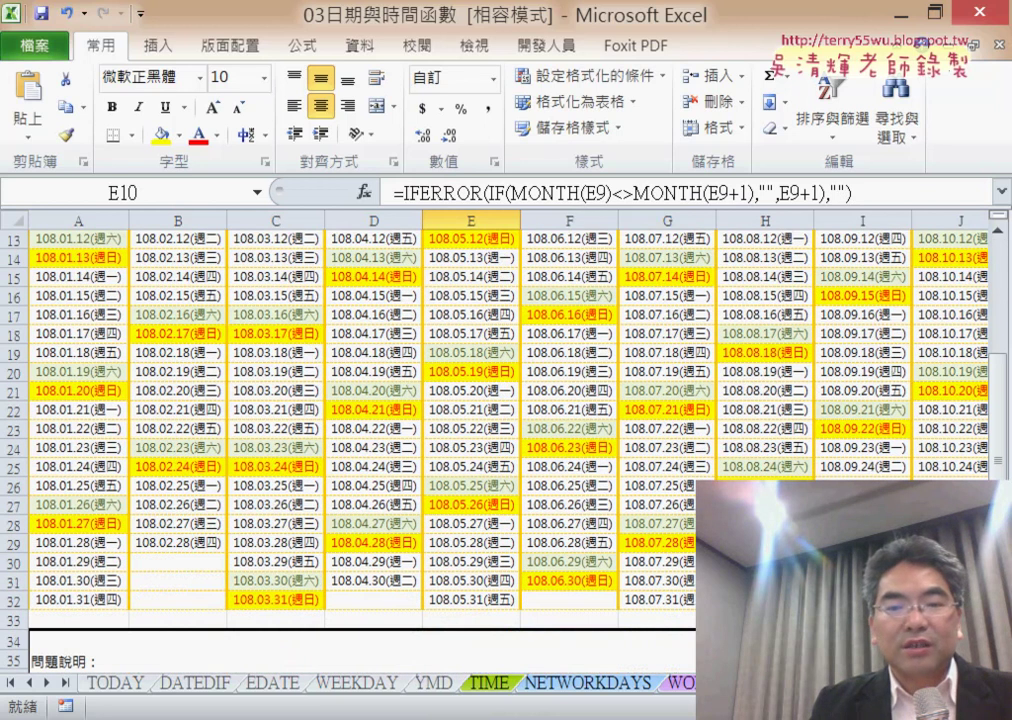
{"action": "scroll", "coordinate": [507, 428], "scroll_direction": "right", "scroll_amount": 1}
{"action": "scroll", "coordinate": [507, 428], "scroll_direction": "right", "scroll_amount": 2}
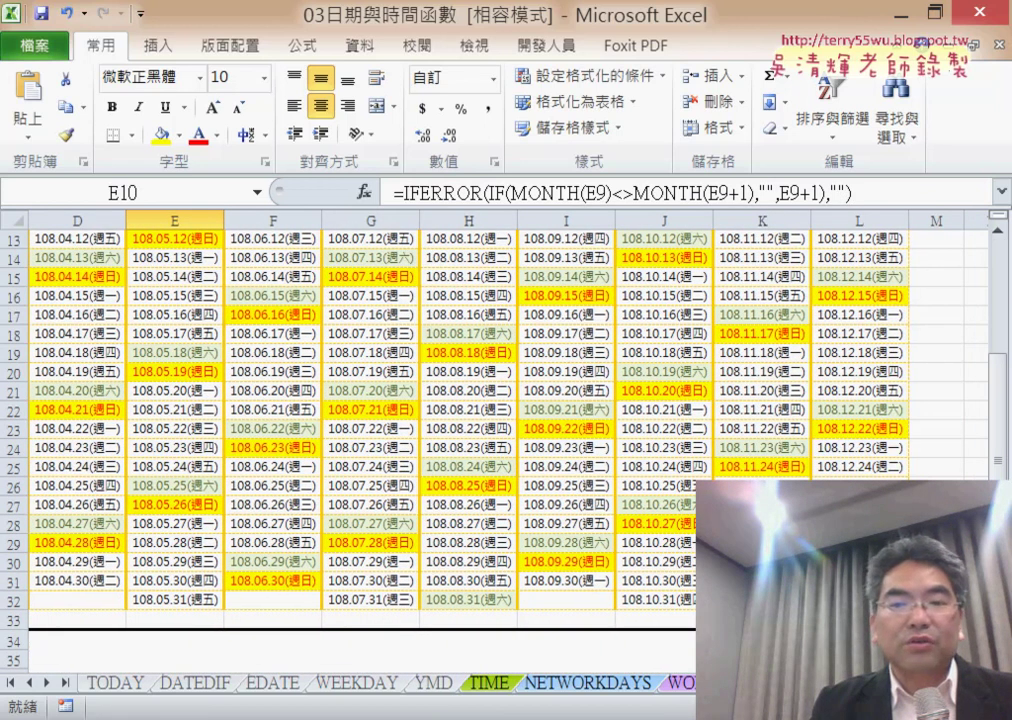
{"action": "scroll", "coordinate": [507, 428], "scroll_direction": "up", "scroll_amount": 4}
{"action": "scroll", "coordinate": [507, 428], "scroll_direction": "left", "scroll_amount": 3}
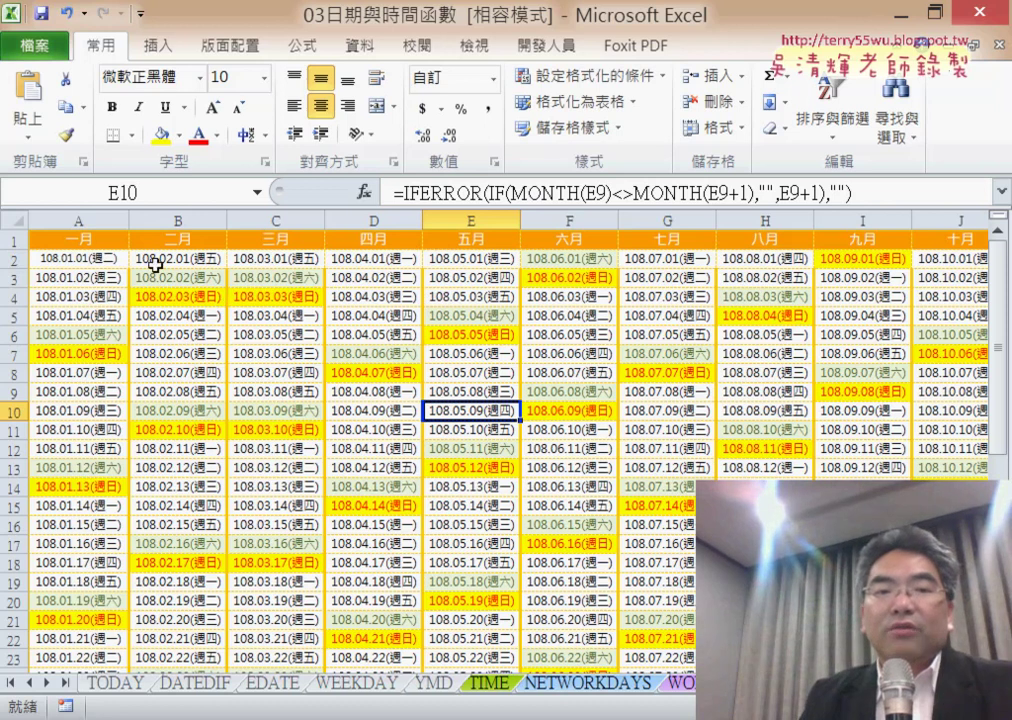
{"action": "left_click", "coordinate": [91, 260]}
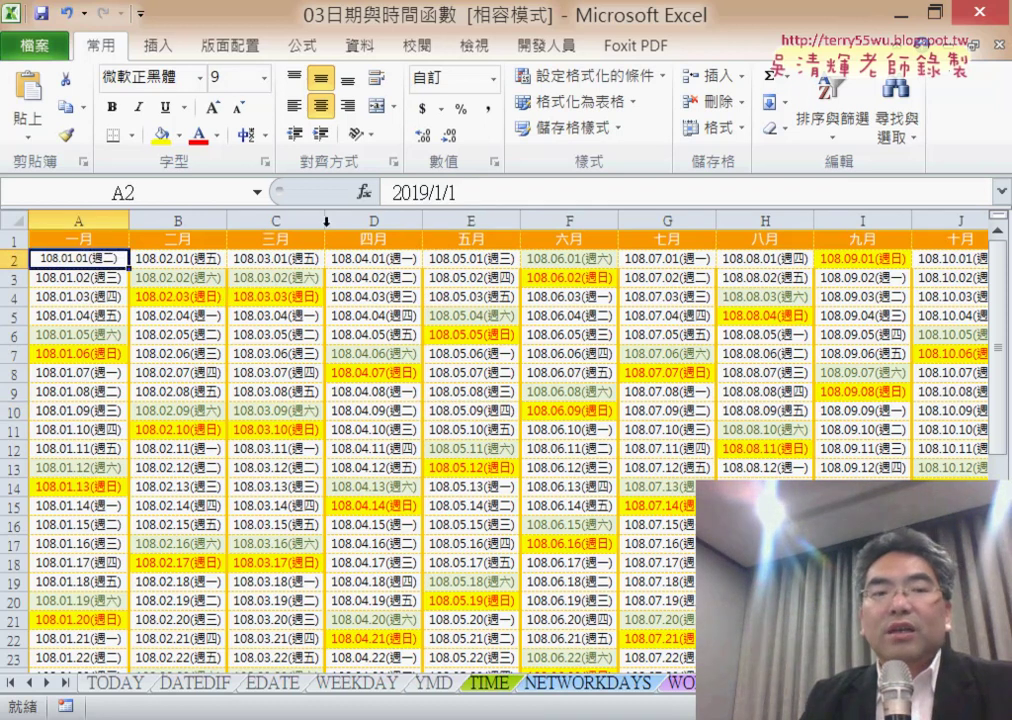
Change the start date from 2019/1/1 to 2017/1/1, then check the formula in D28.
{"action": "left_click_drag", "start_coordinate": [412, 192], "coordinate": [429, 192]}
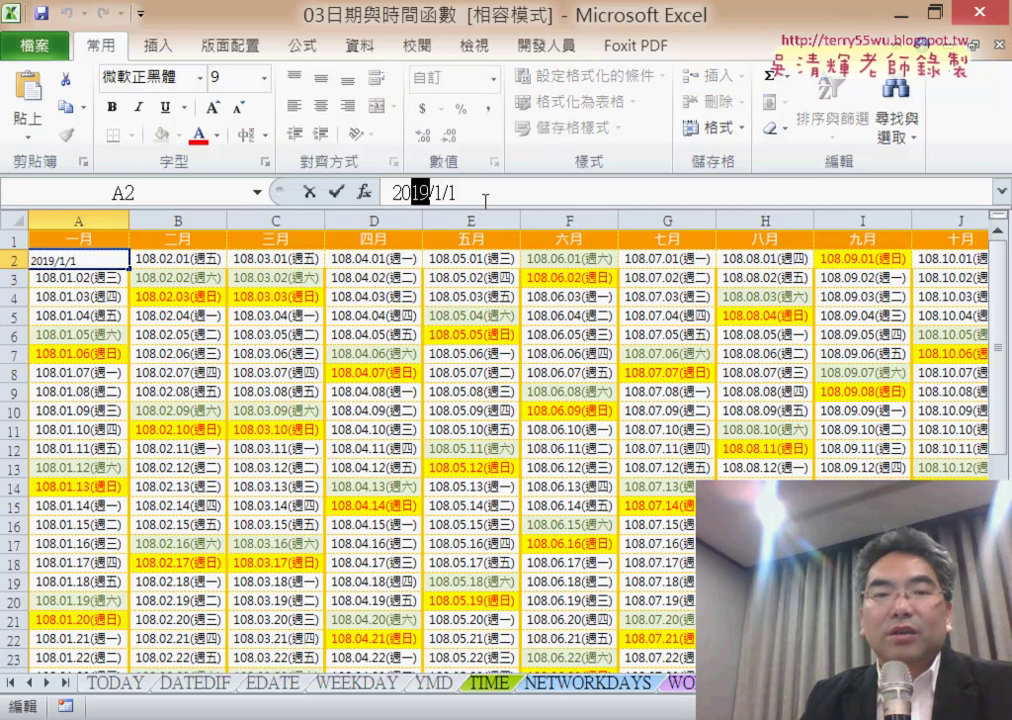
{"action": "type", "text": "1"}
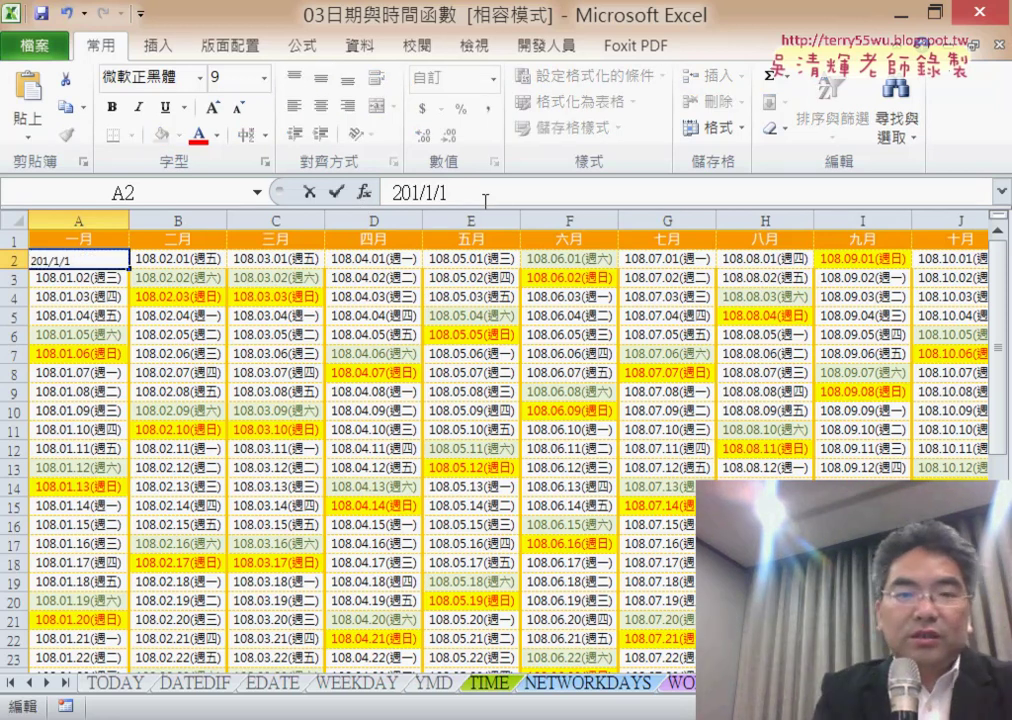
{"action": "type", "text": "7"}
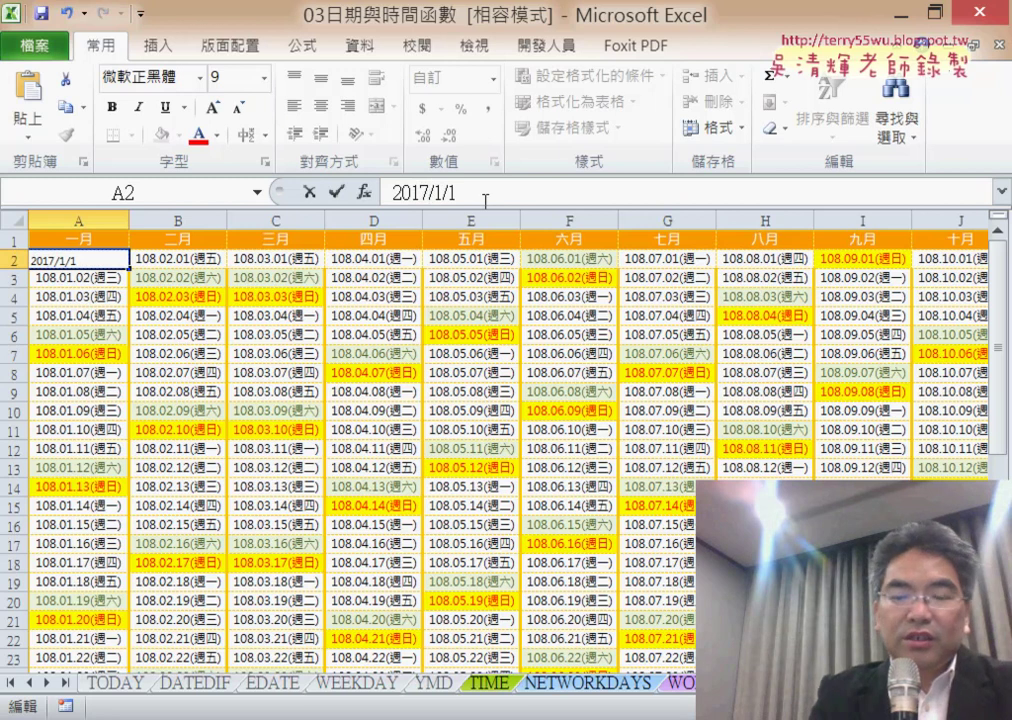
{"action": "key", "text": "Return"}
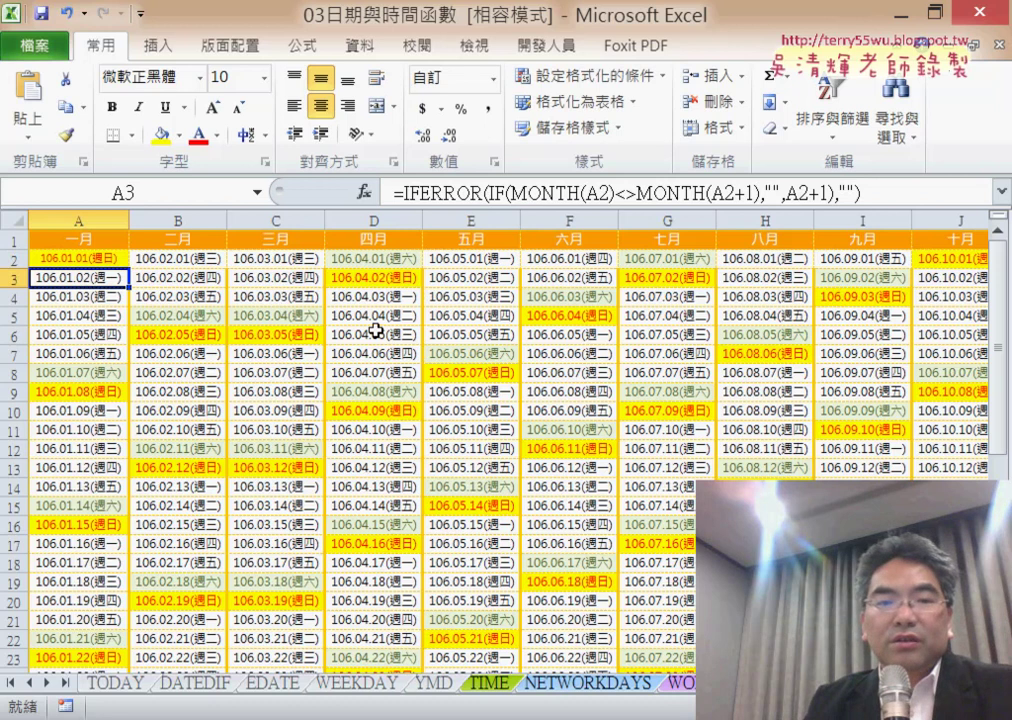
{"action": "scroll", "coordinate": [375, 330], "scroll_direction": "down", "scroll_amount": 5}
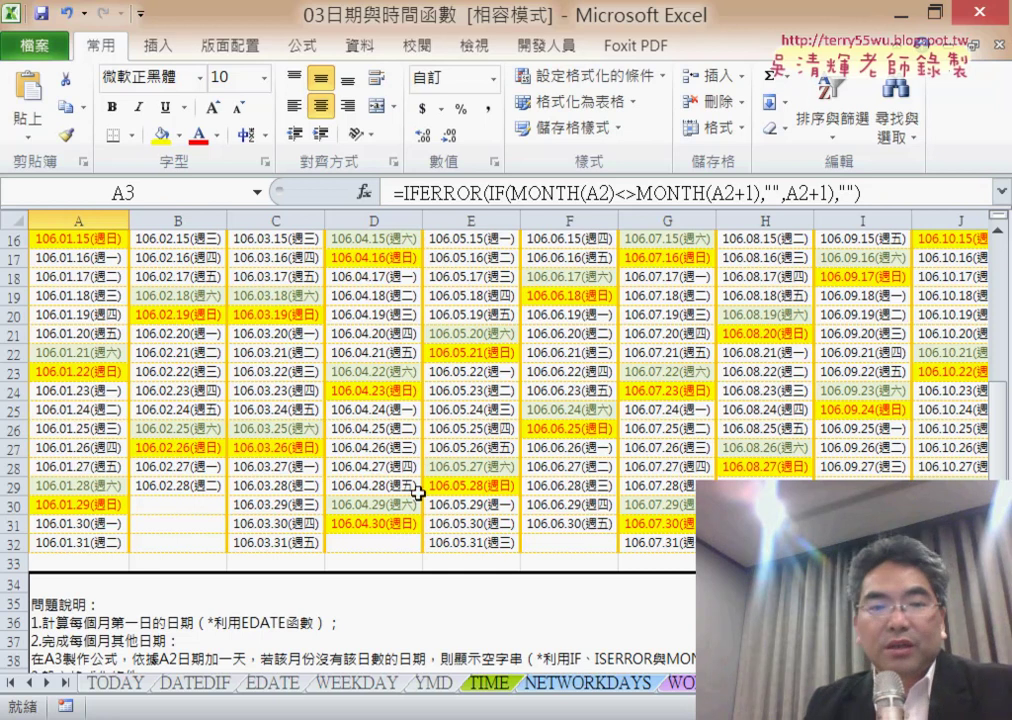
{"action": "left_click", "coordinate": [374, 467]}
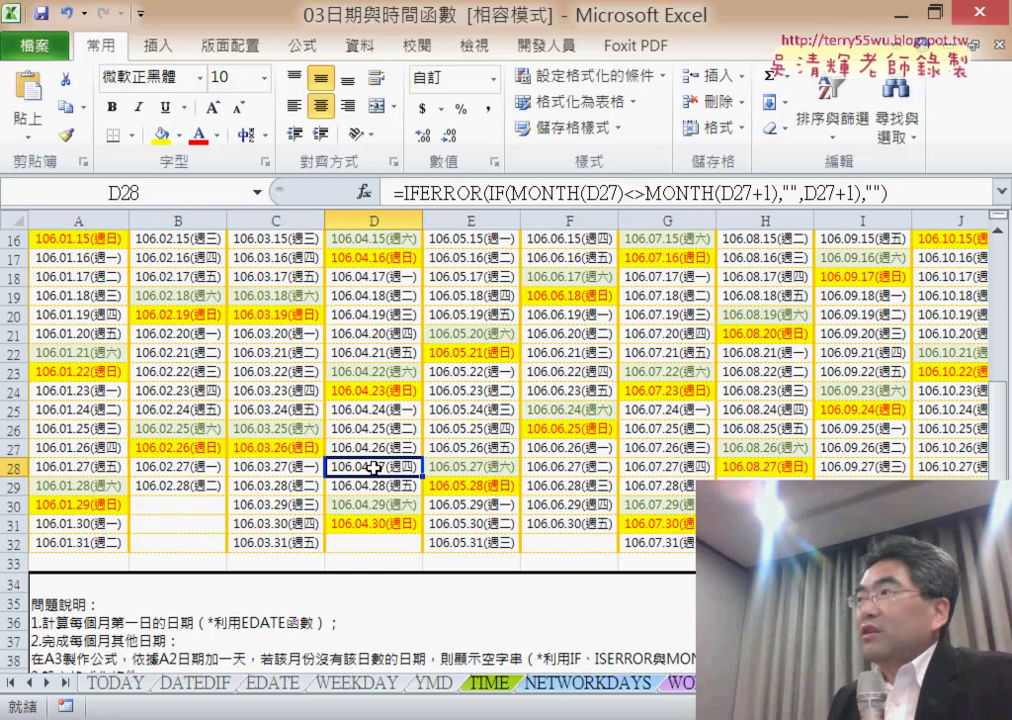
{"action": "scroll", "coordinate": [373, 467], "scroll_direction": "up", "scroll_amount": 5}
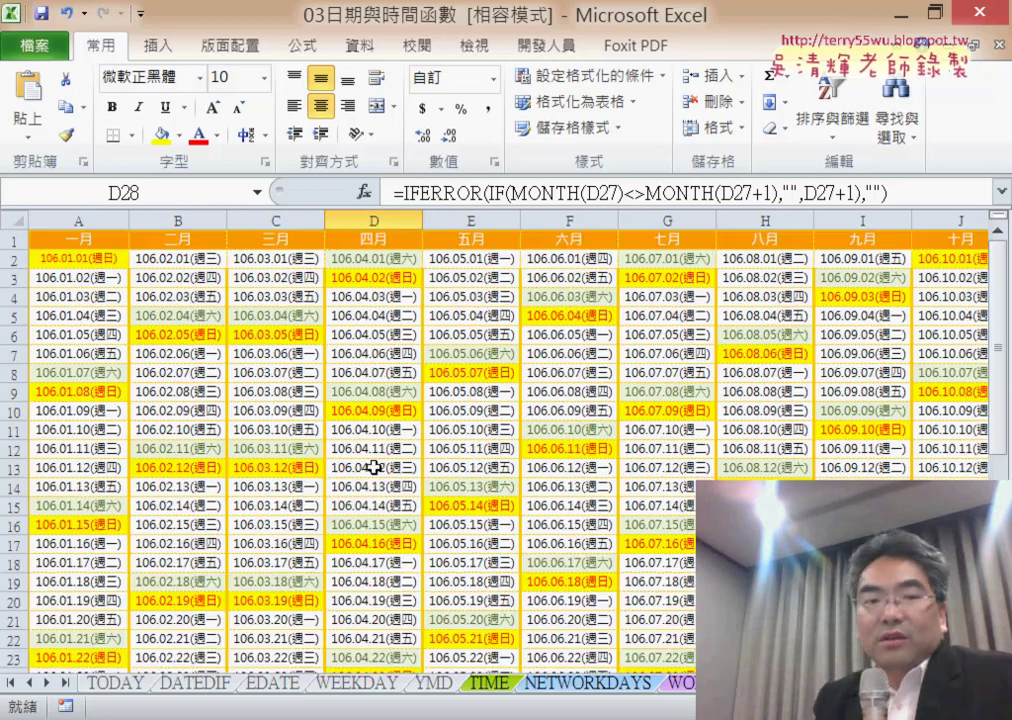
{"action": "left_click", "coordinate": [9, 281]}
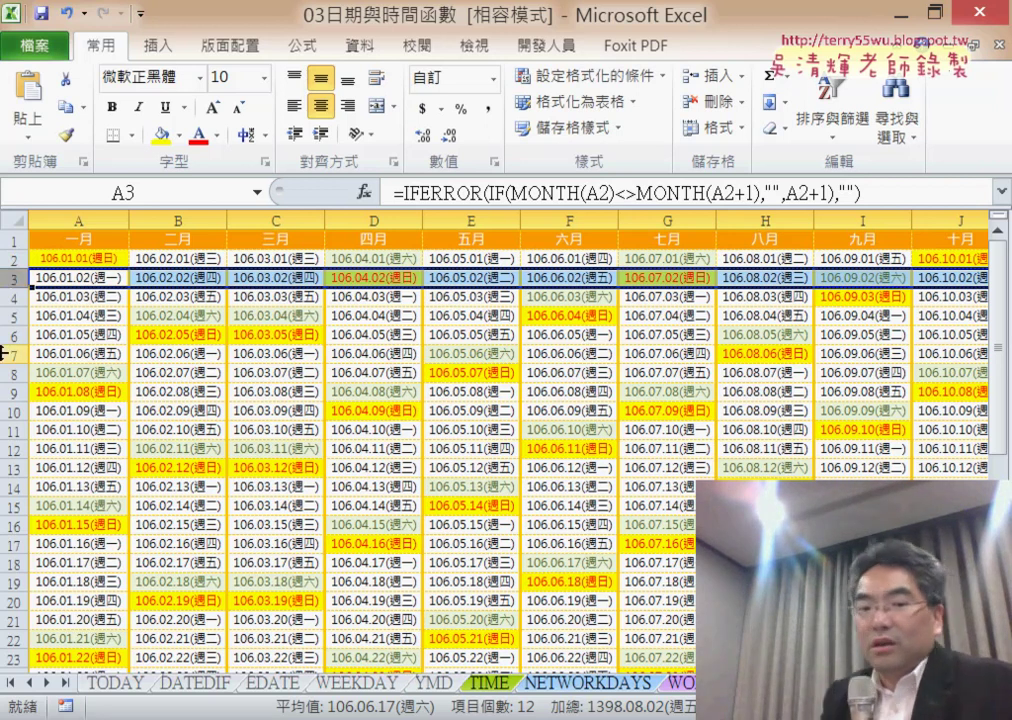
Switch to the PowerPoint course deck and scroll to slide 36, 格式化星期六、日.
{"action": "key", "text": "alt+Tab"}
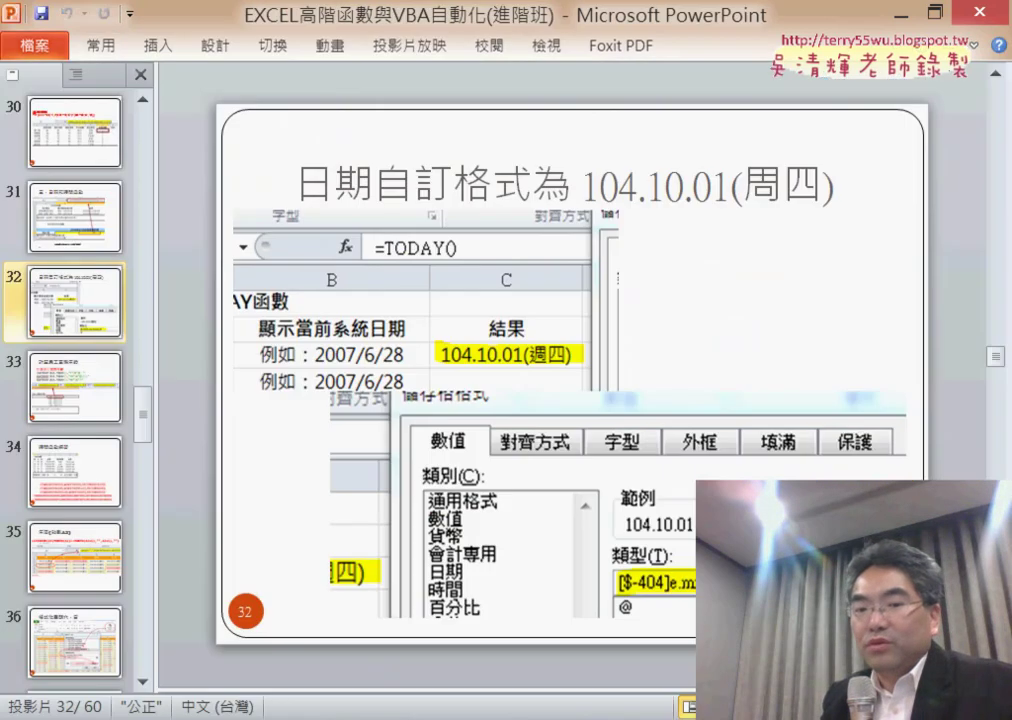
{"action": "scroll", "coordinate": [578, 545], "scroll_direction": "down", "scroll_amount": 2}
{"action": "scroll", "coordinate": [578, 545], "scroll_direction": "down", "scroll_amount": 1}
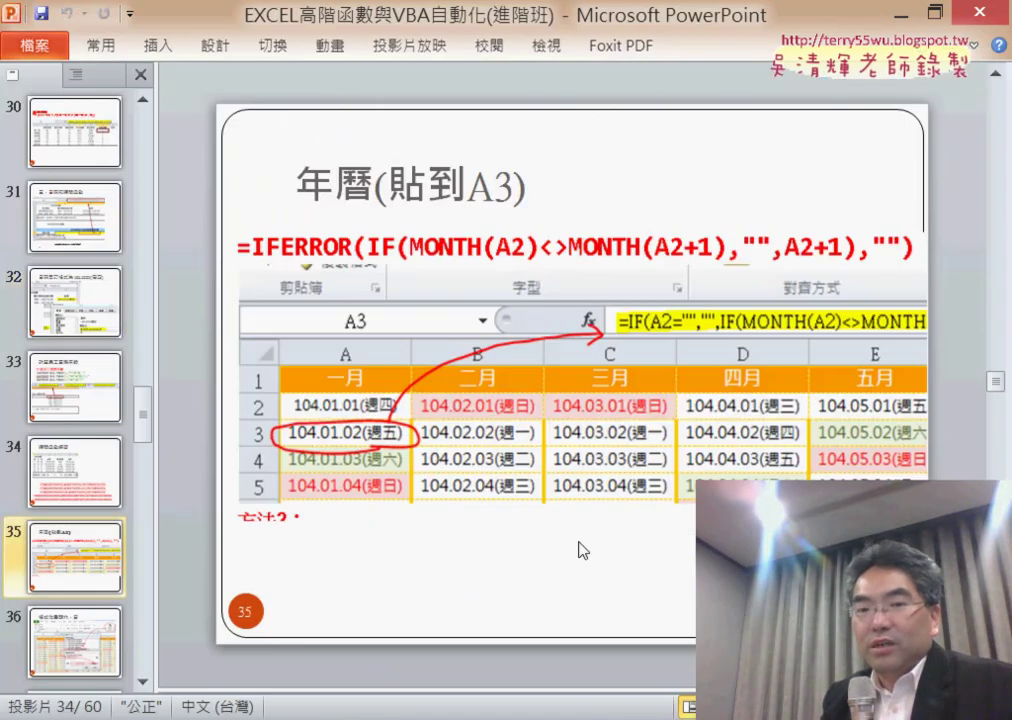
{"action": "scroll", "coordinate": [578, 545], "scroll_direction": "down", "scroll_amount": 1}
{"action": "scroll", "coordinate": [583, 497], "scroll_direction": "up", "scroll_amount": 2}
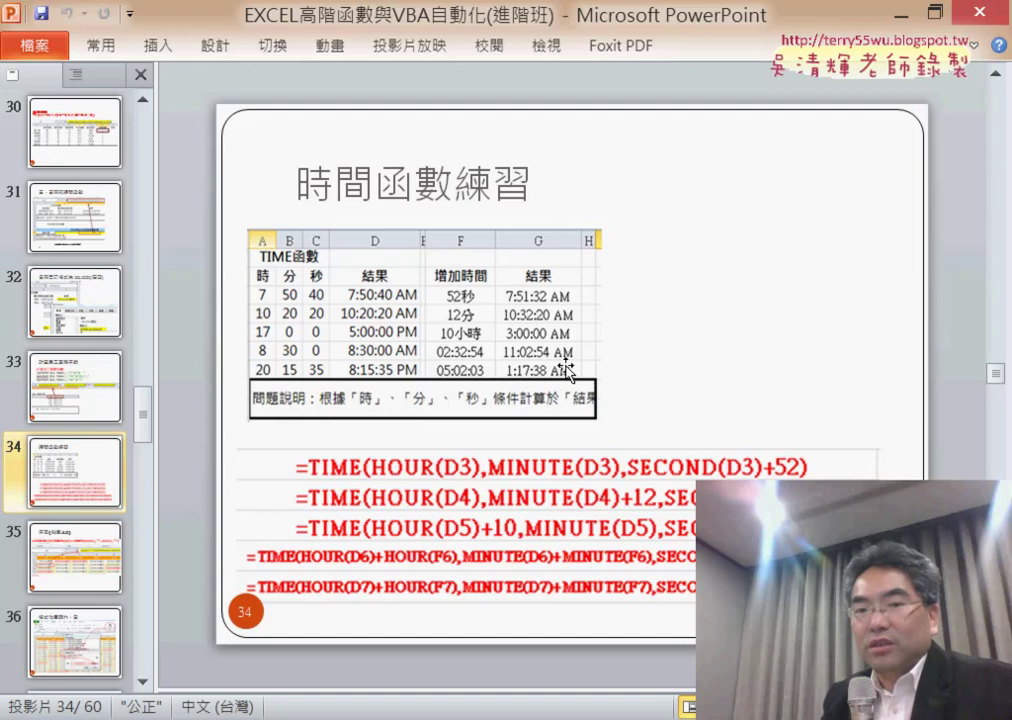
{"action": "scroll", "coordinate": [520, 345], "scroll_direction": "down", "scroll_amount": 1}
{"action": "scroll", "coordinate": [531, 351], "scroll_direction": "down", "scroll_amount": 1}
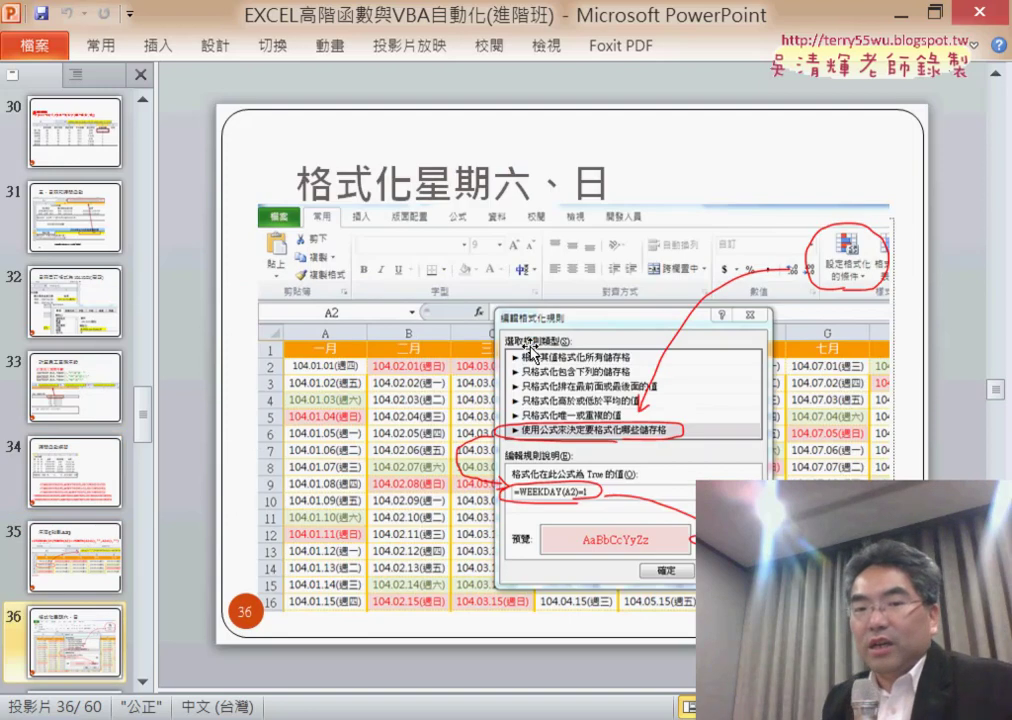
{"action": "scroll", "coordinate": [535, 354], "scroll_direction": "down", "scroll_amount": 1}
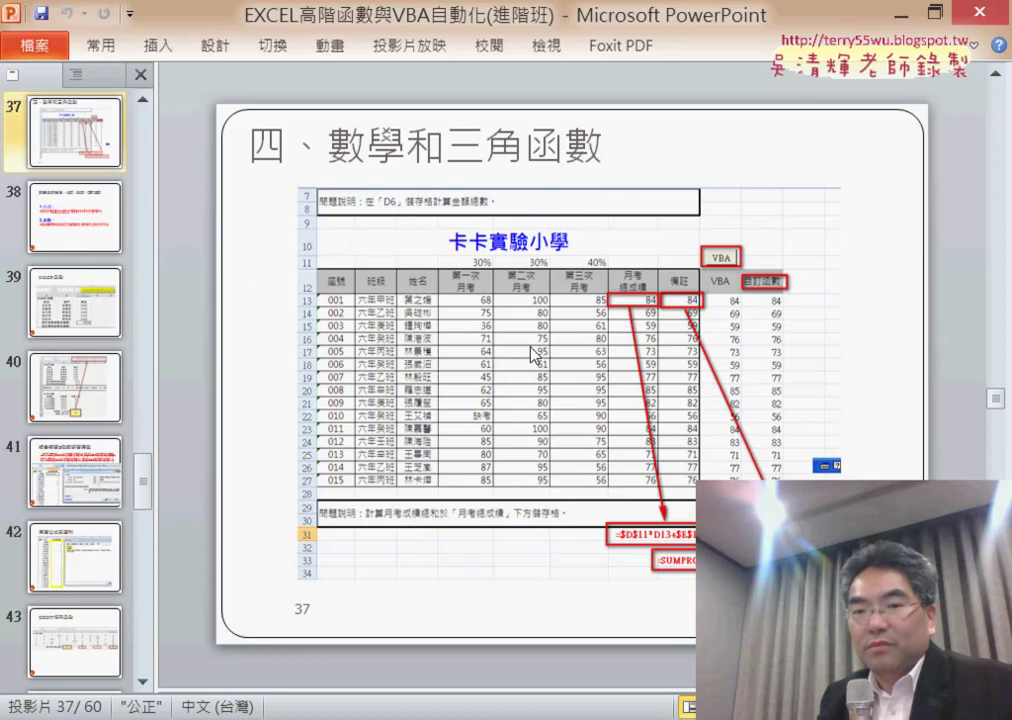
{"action": "scroll", "coordinate": [535, 354], "scroll_direction": "up", "scroll_amount": 1}
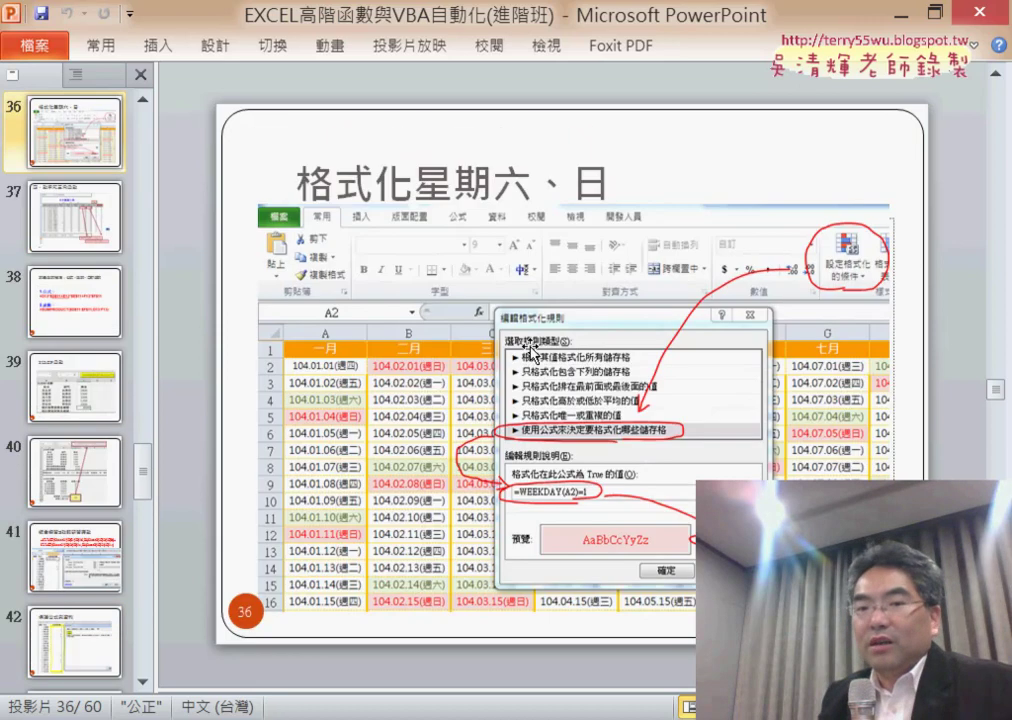